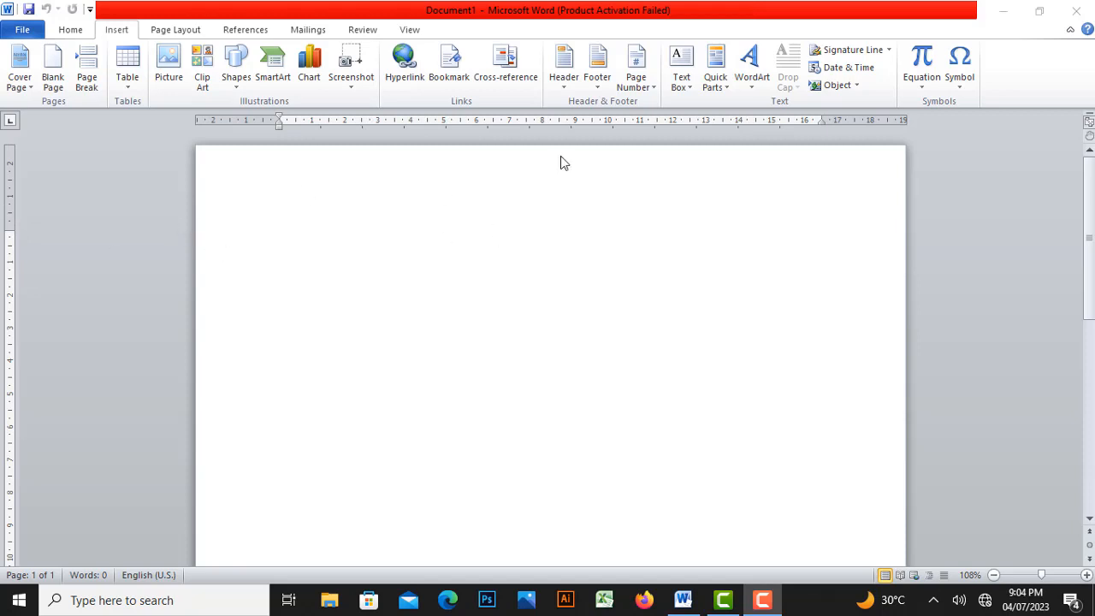
# Browse the built-in header designs and insert the Blank (Three Columns) header.
pyautogui.click(567, 88)
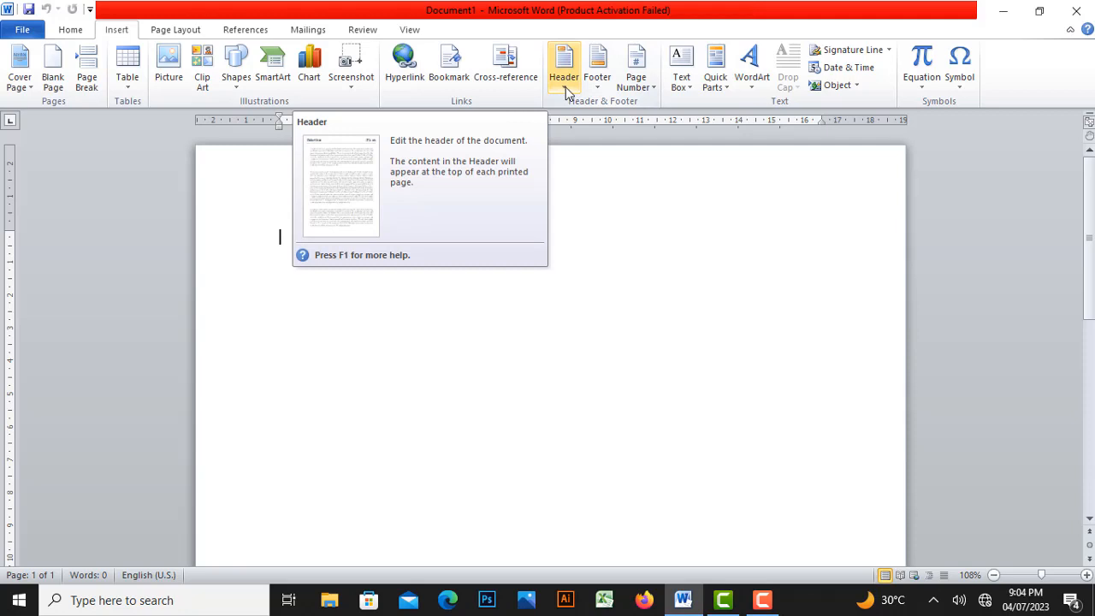
pyautogui.click(563, 86)
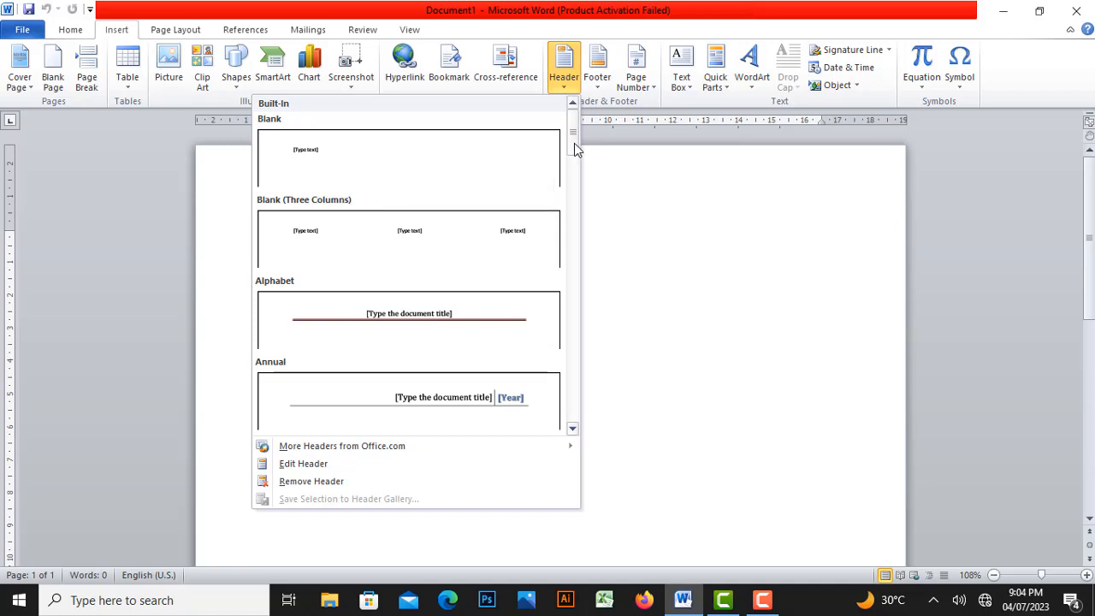
pyautogui.moveTo(574, 143)
pyautogui.mouseDown()
pyautogui.moveTo(577, 166)
pyautogui.moveTo(578, 128)
pyautogui.mouseUp()
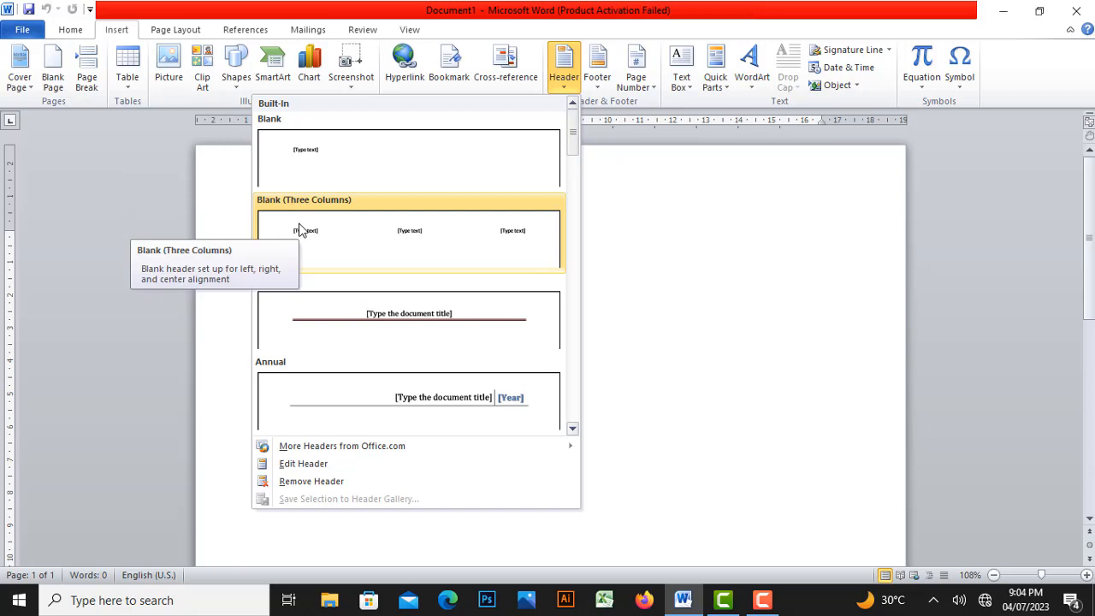
pyautogui.scroll(-3, 394, 236)
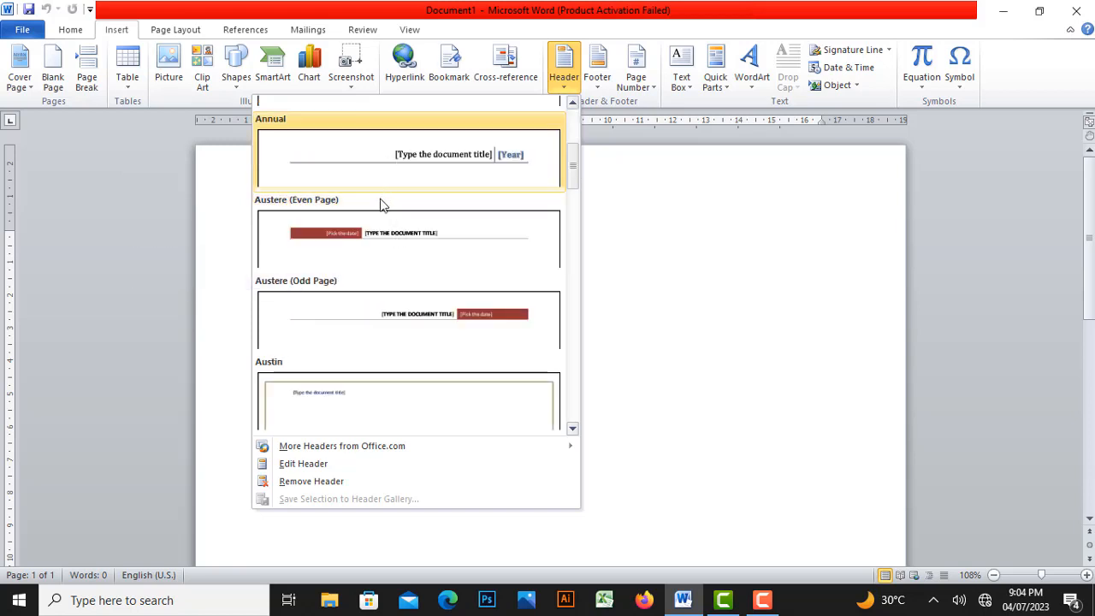
pyautogui.scroll(-6, 372, 229)
pyautogui.scroll(-3, 372, 229)
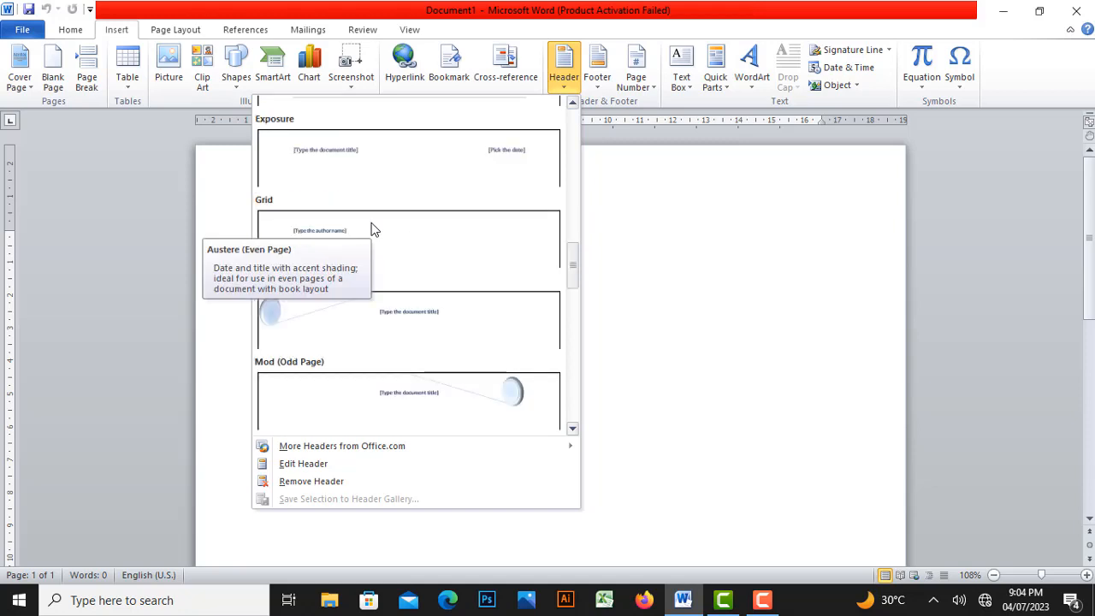
pyautogui.scroll(-6, 372, 229)
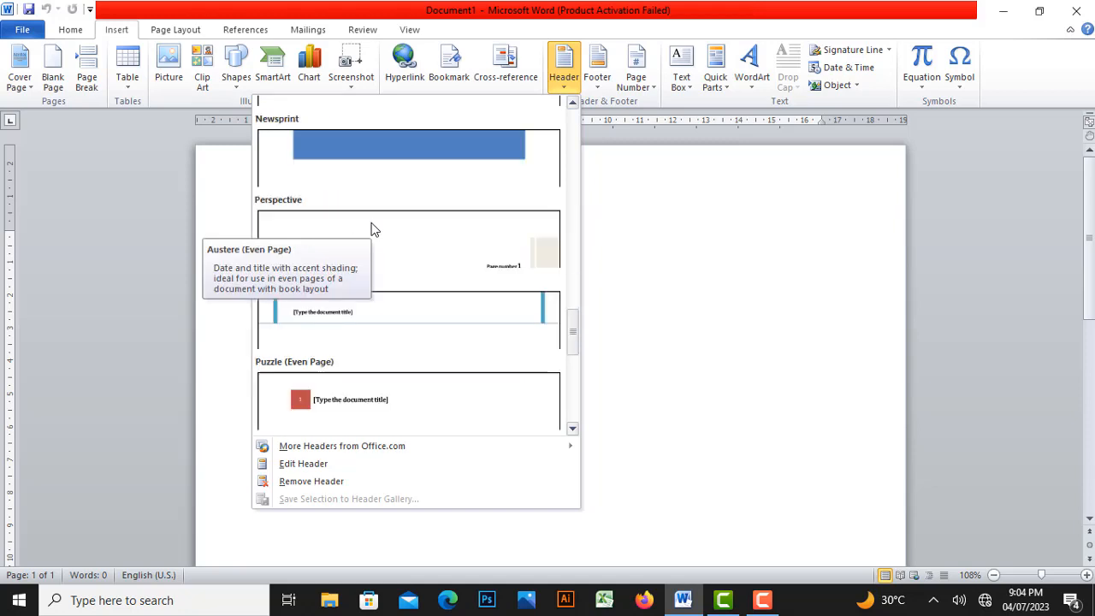
pyautogui.scroll(3, 372, 229)
pyautogui.scroll(10, 372, 230)
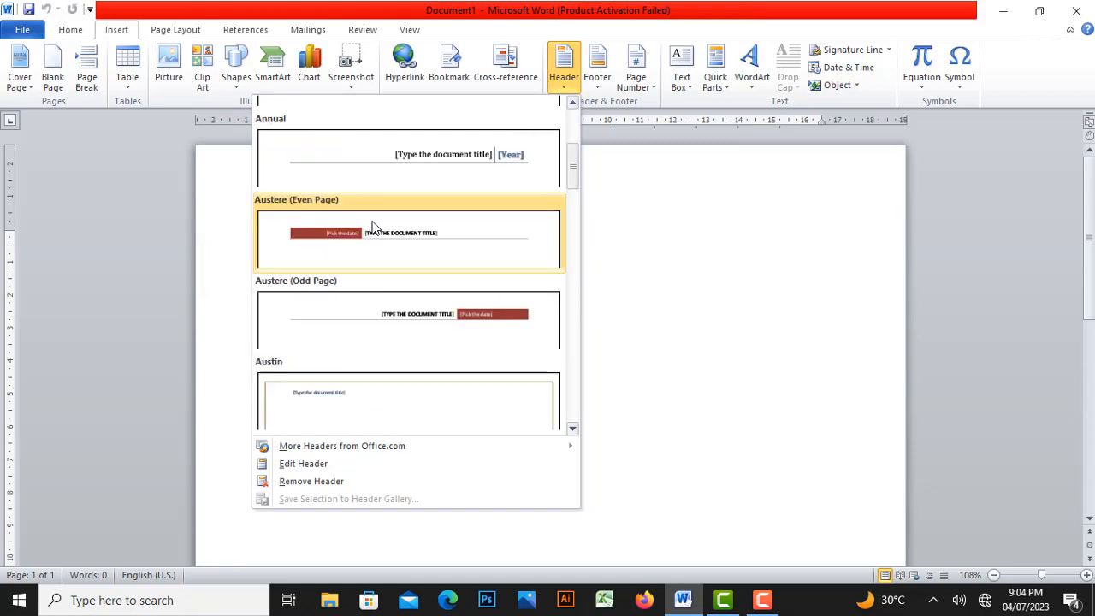
pyautogui.click(359, 239)
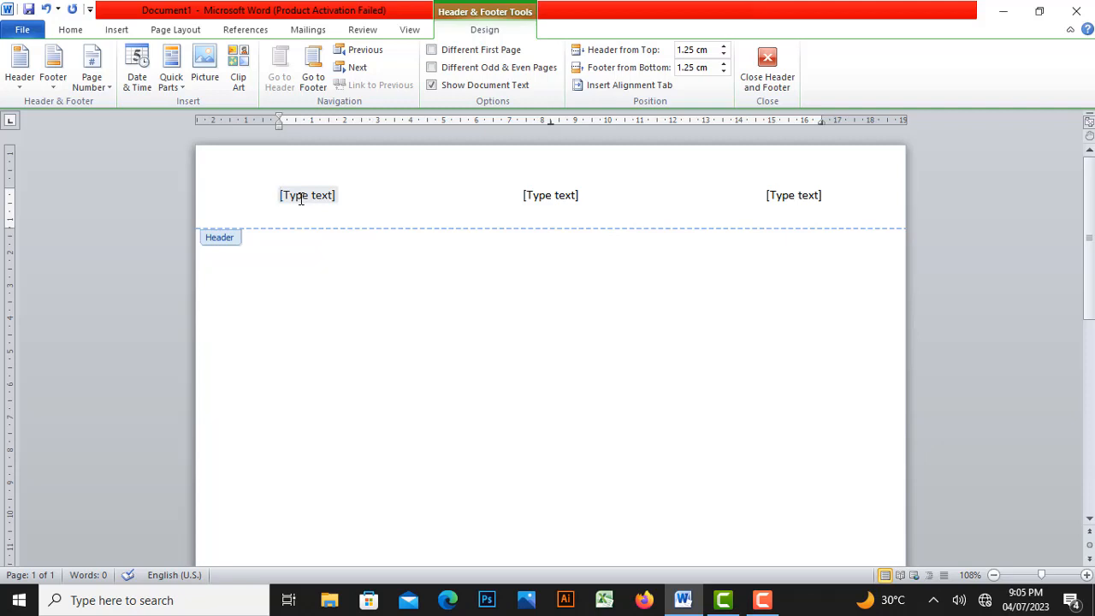
pyautogui.write('ch')
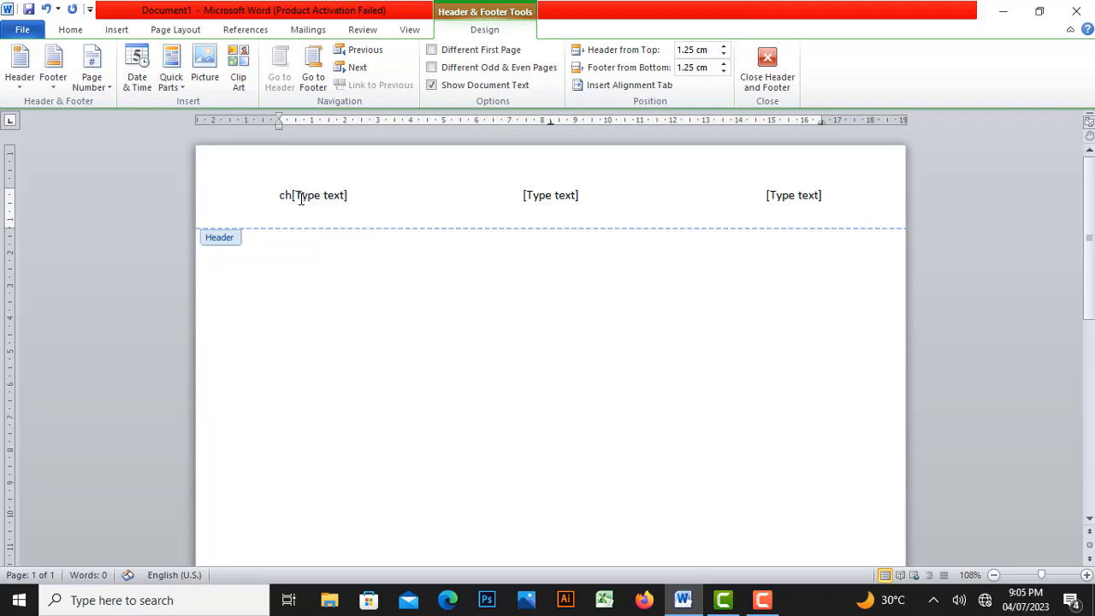
pyautogui.write('apter #')
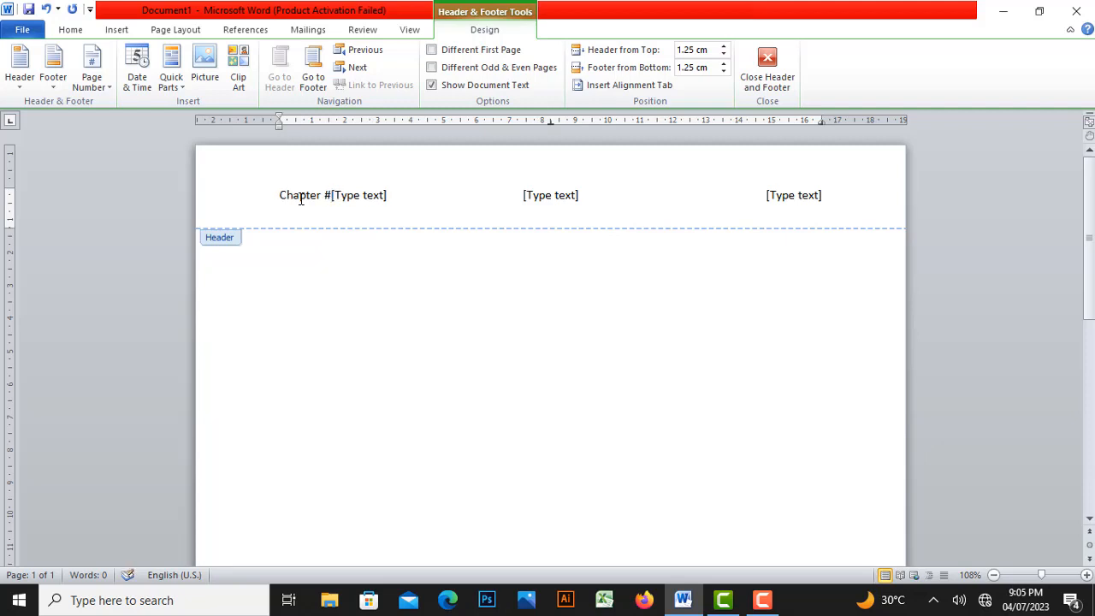
pyautogui.press('BackSpace')
pyautogui.press('BackSpace')
pyautogui.press('BackSpace')
pyautogui.press('BackSpace')
pyautogui.press('BackSpace')
pyautogui.press('BackSpace')
pyautogui.press('BackSpace')
pyautogui.press('BackSpace')
pyautogui.press('BackSpace')
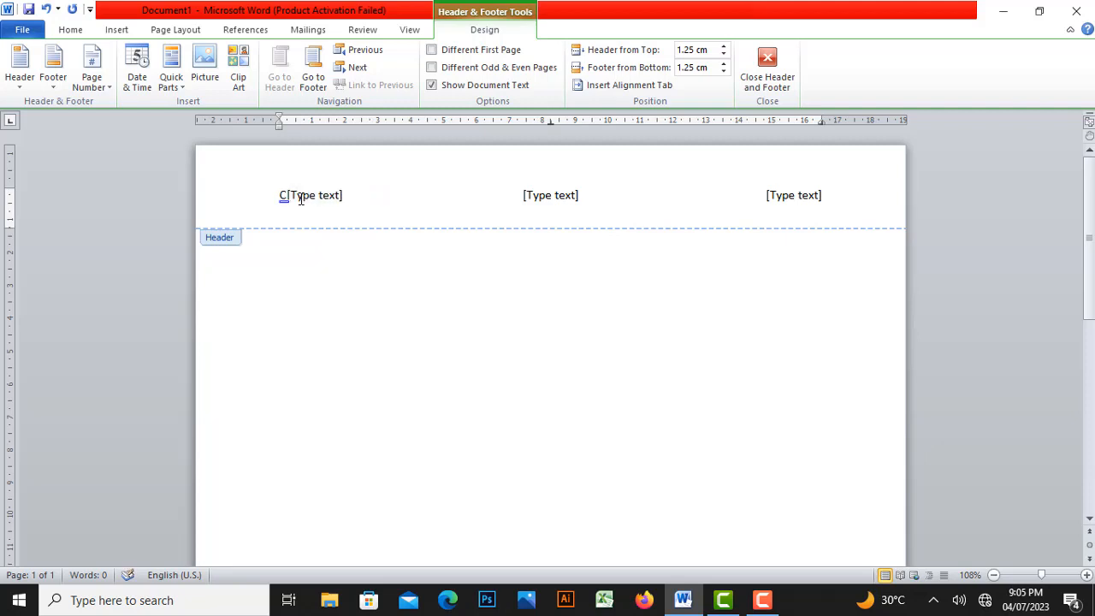
# Replace the header's left placeholder with "CHAPTER#1" and its centre placeholder with "ORGANIC CHEMISTRY".
pyautogui.click(300, 199)
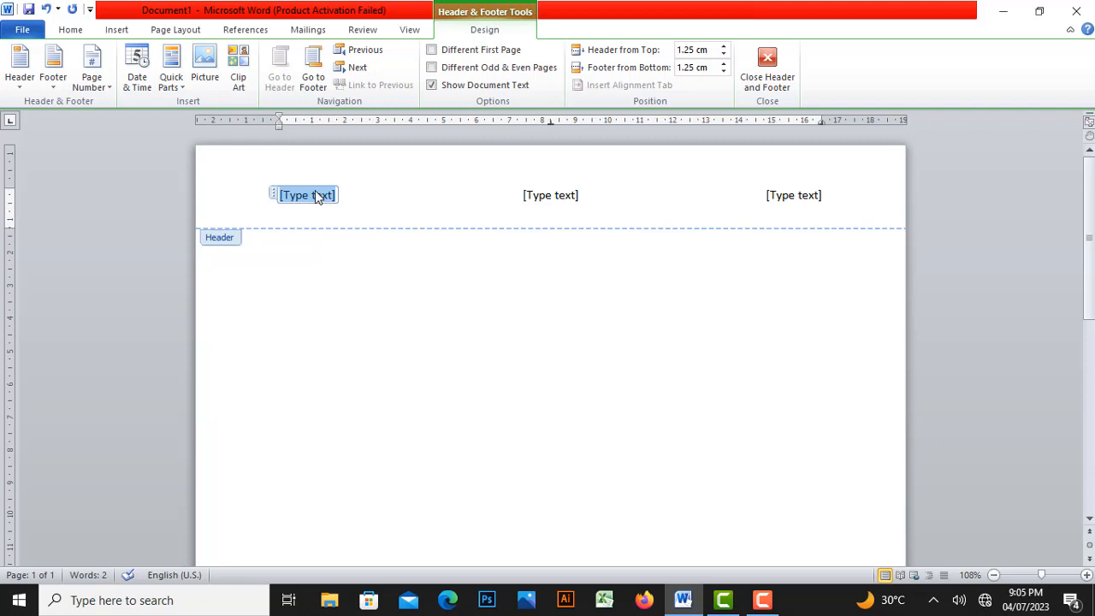
pyautogui.write('c')
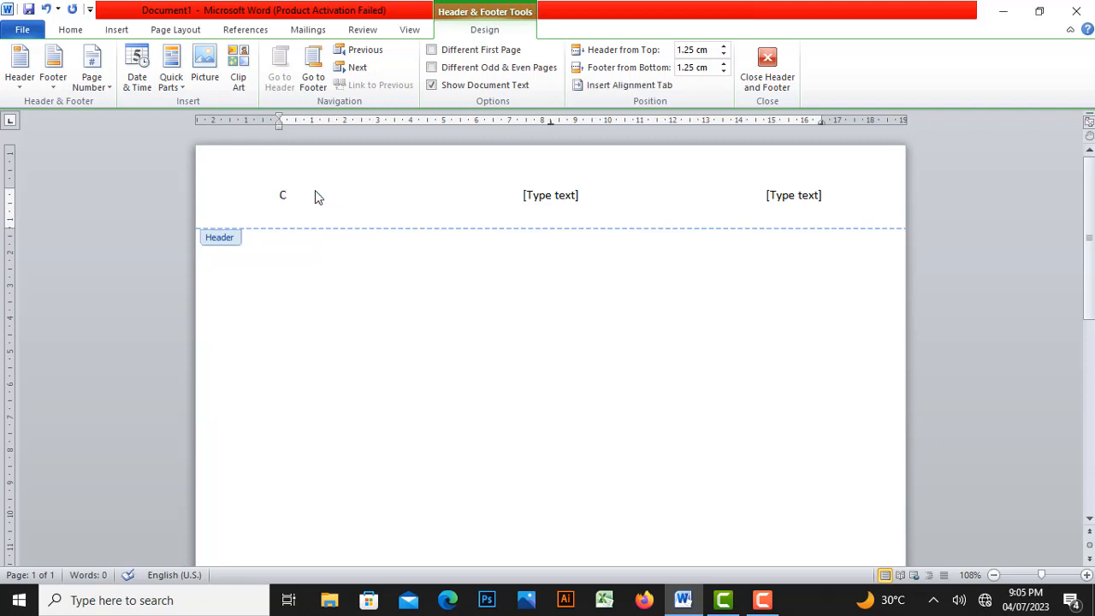
pyautogui.write('HAPTER#1')
pyautogui.click(542, 195)
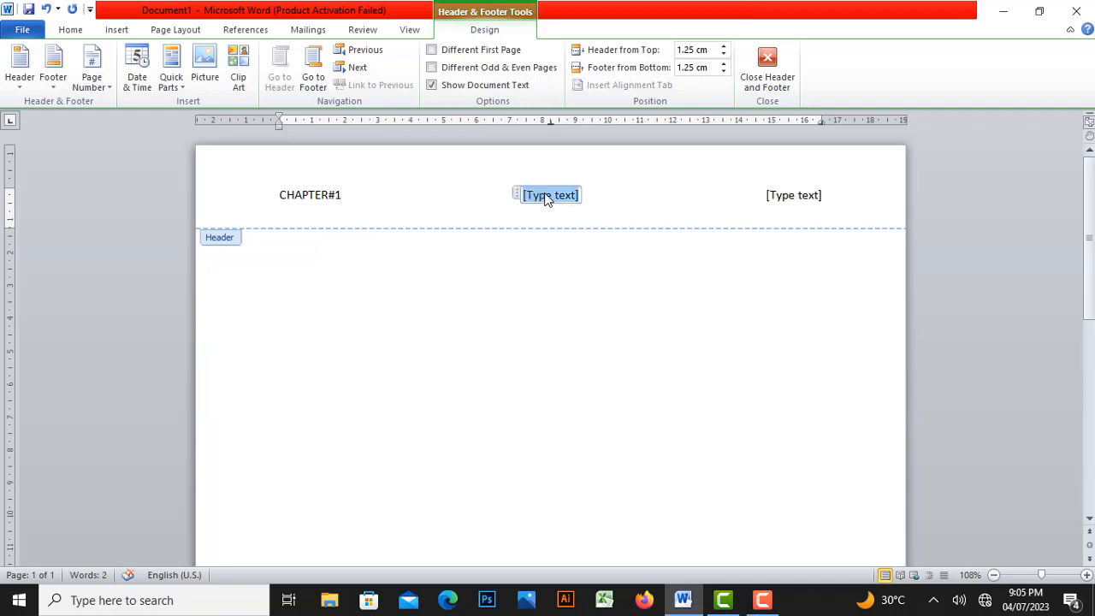
pyautogui.write('OR')
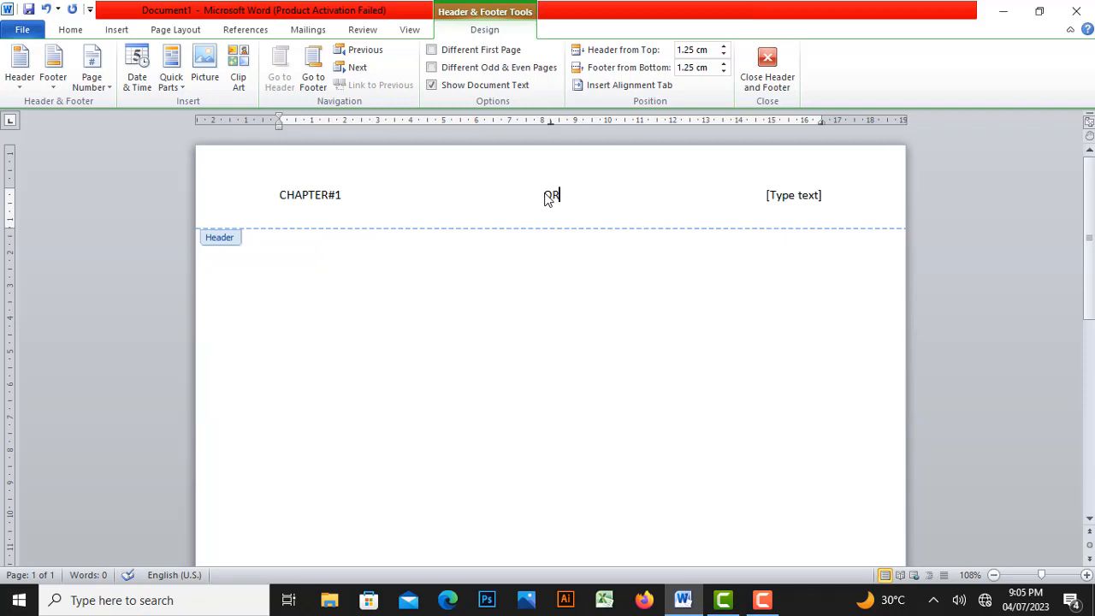
pyautogui.write('GANIC CHEMISTRY')
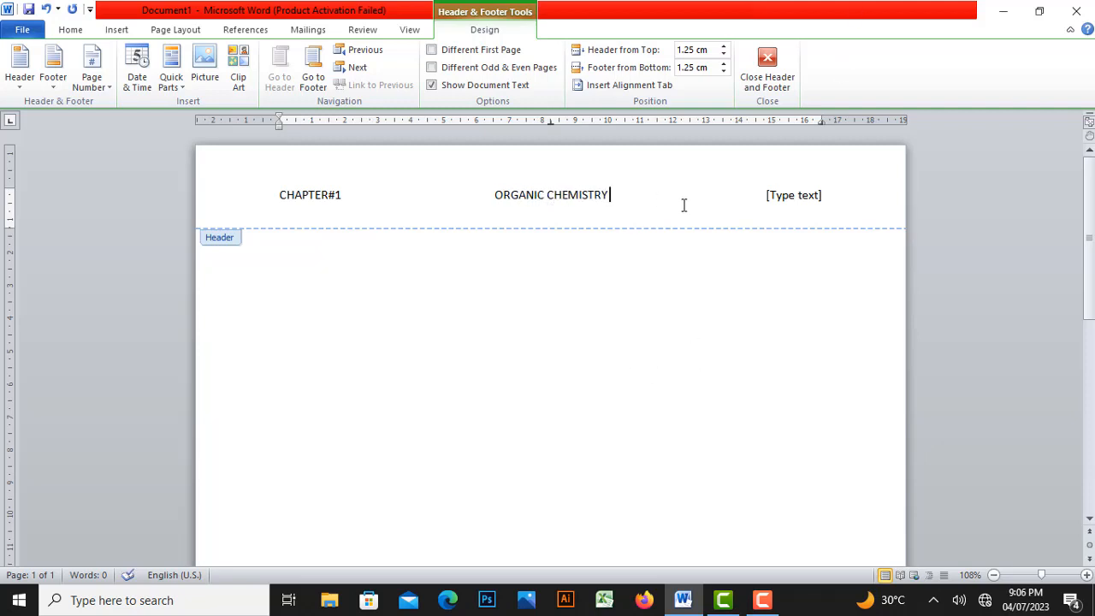
# Insert a Plain Number 3 page number at the top of the page and leave header editing.
pyautogui.click(780, 198)
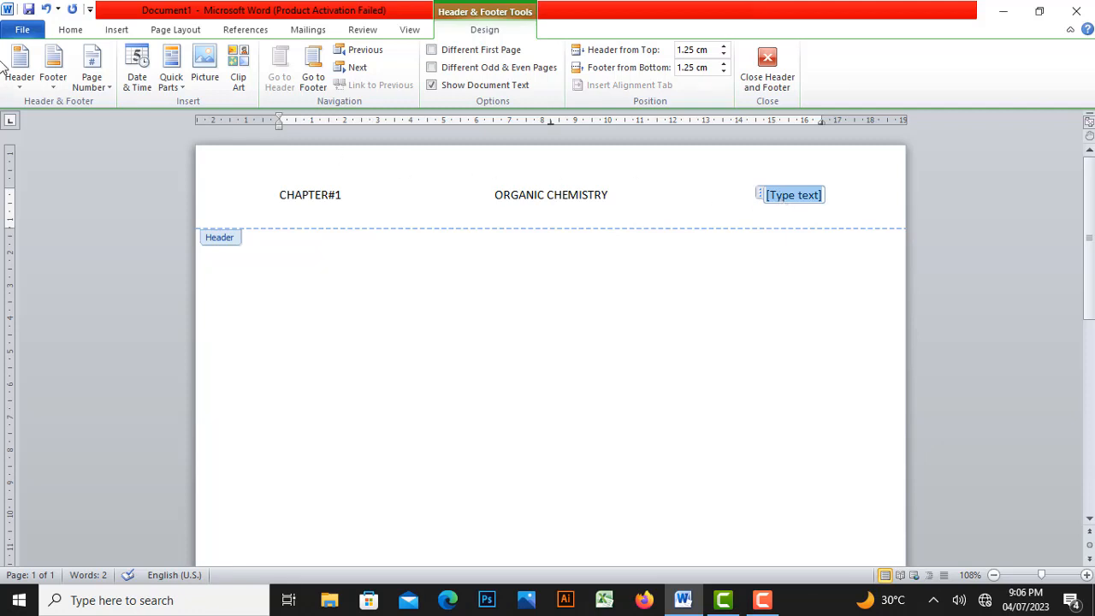
pyautogui.click(102, 89)
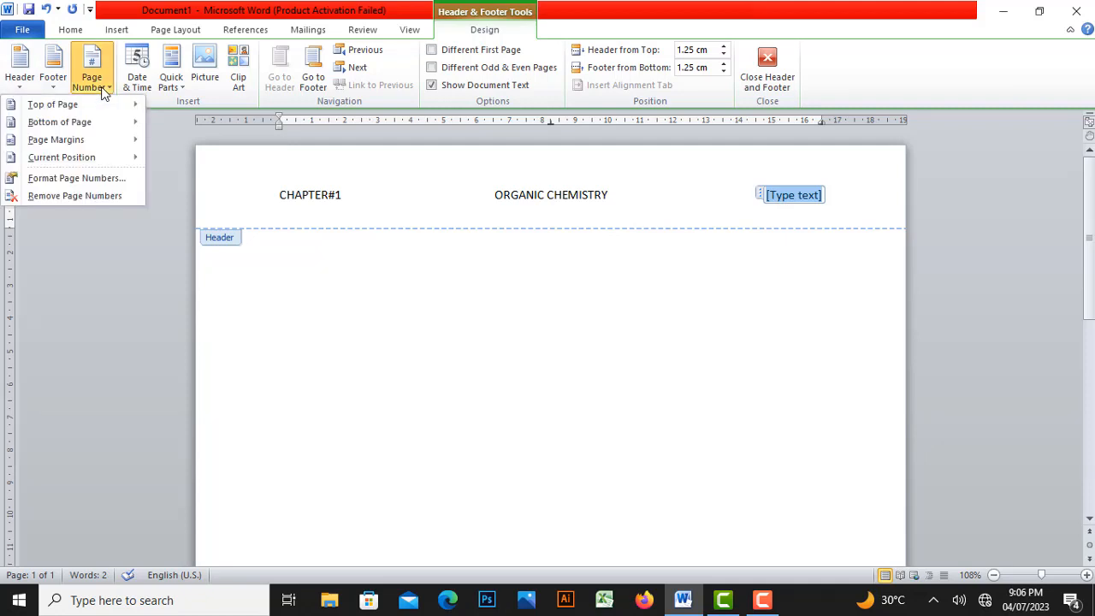
pyautogui.moveTo(73, 107)
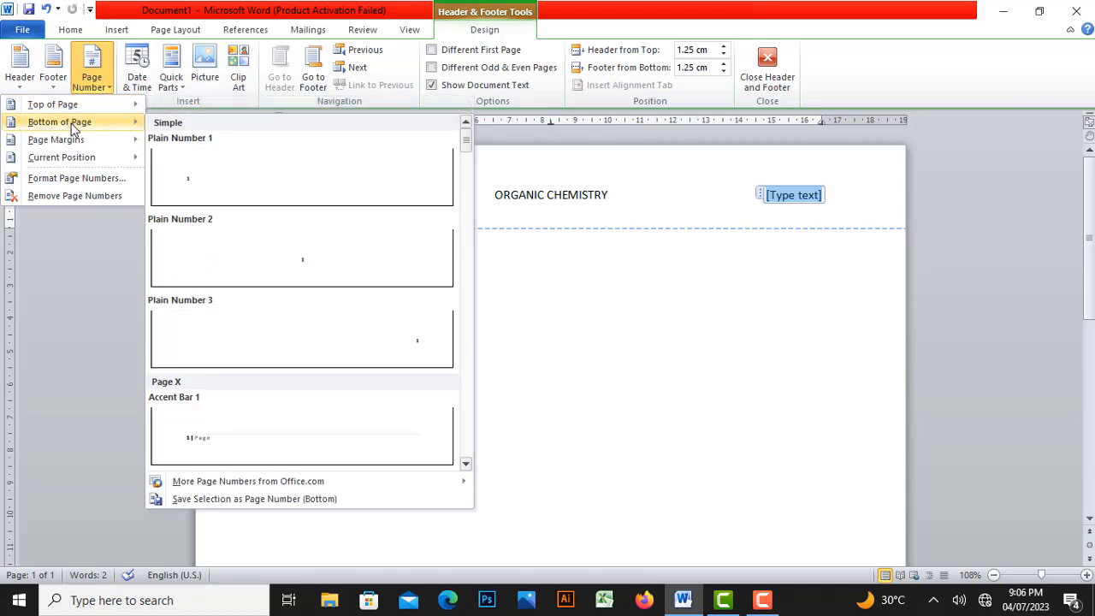
pyautogui.moveTo(75, 144)
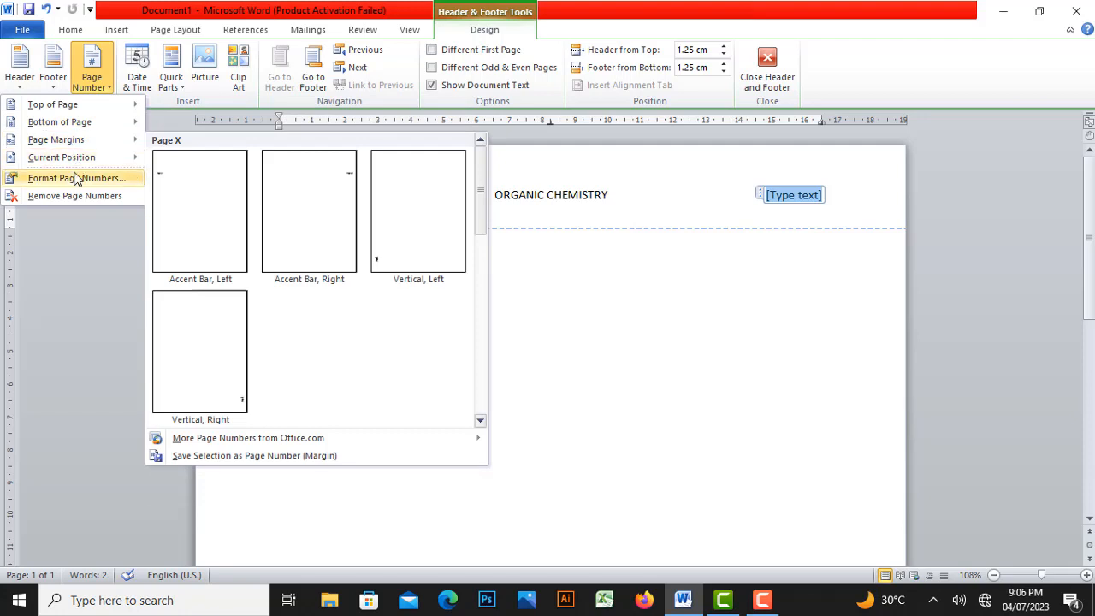
pyautogui.moveTo(75, 165)
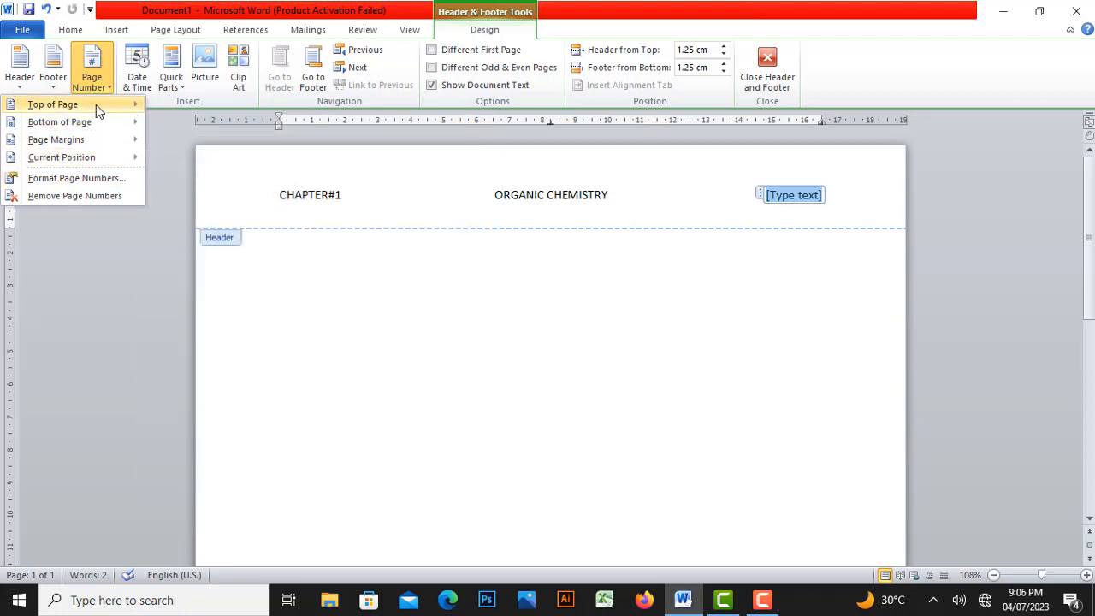
pyautogui.moveTo(120, 110)
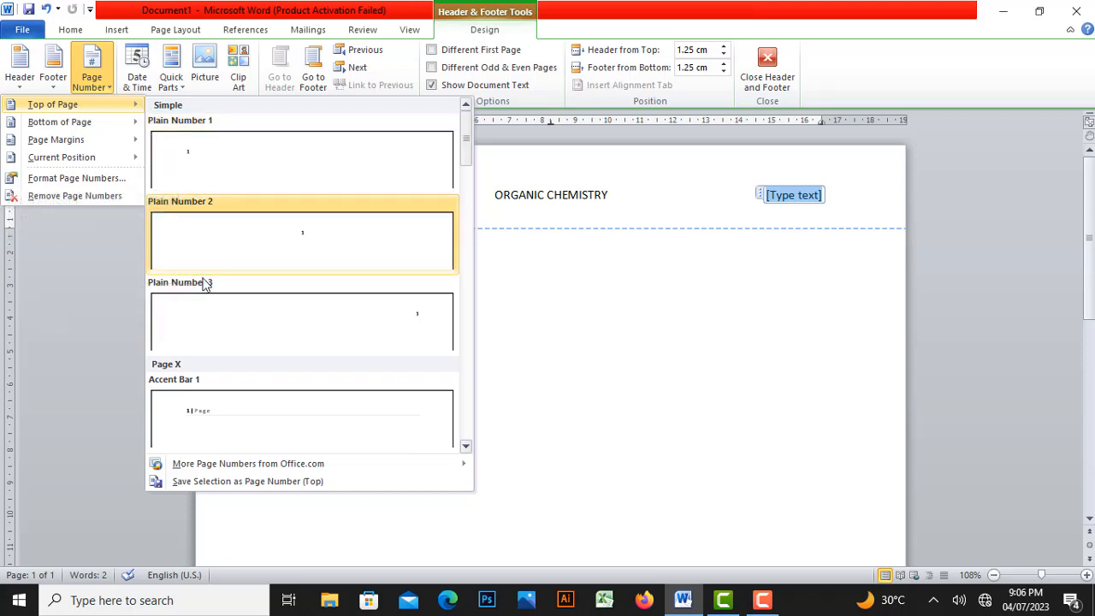
pyautogui.click(205, 311)
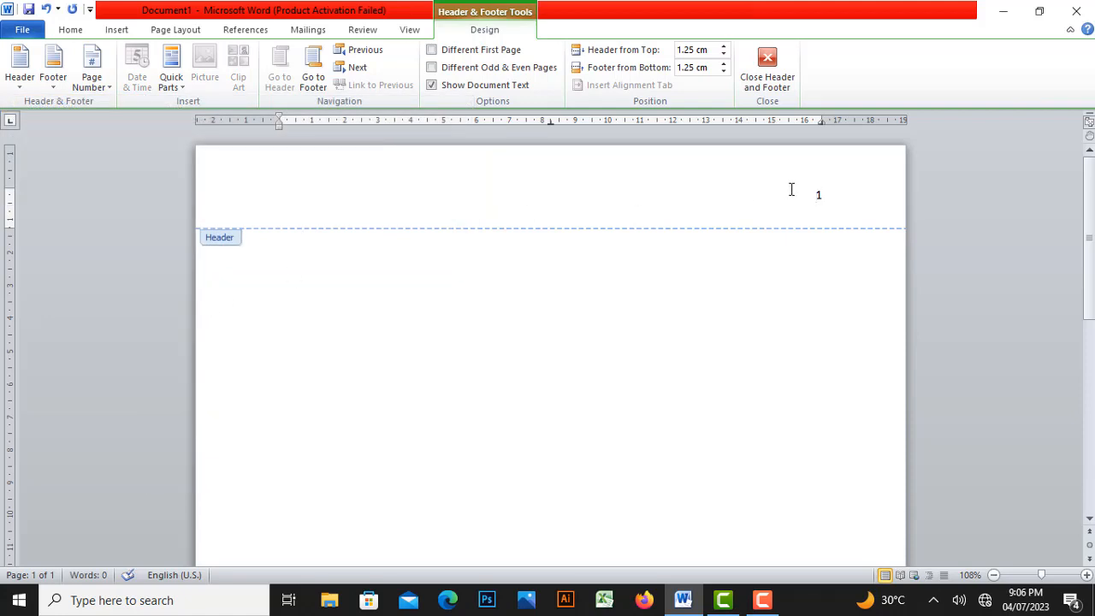
pyautogui.click(786, 189)
pyautogui.click(770, 75)
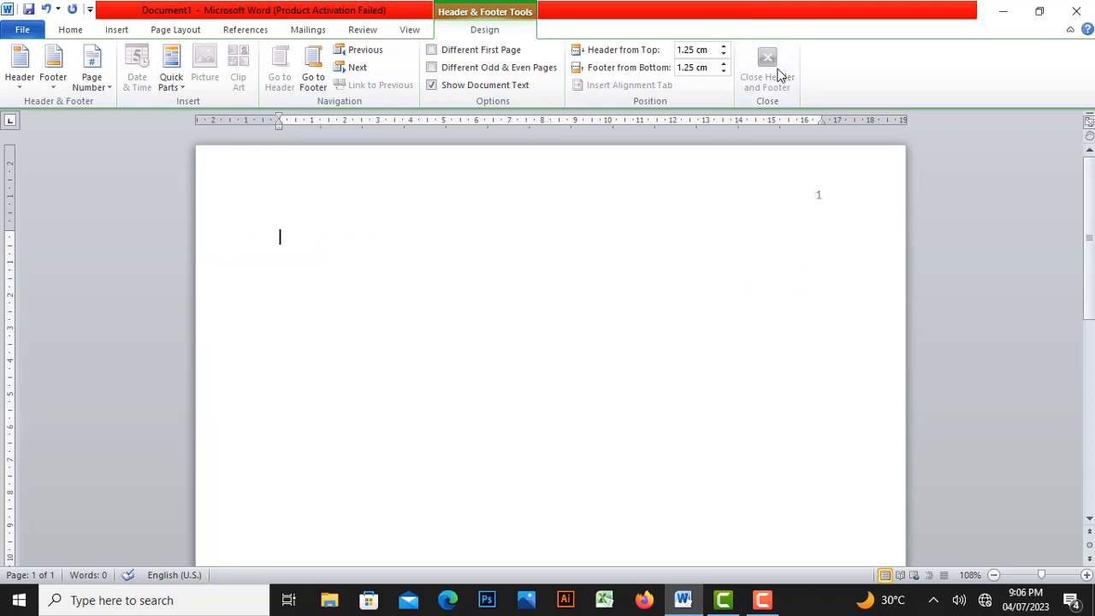
# Add blank lines to the body until the document extends onto a second page.
pyautogui.scroll(-10, 685, 300)
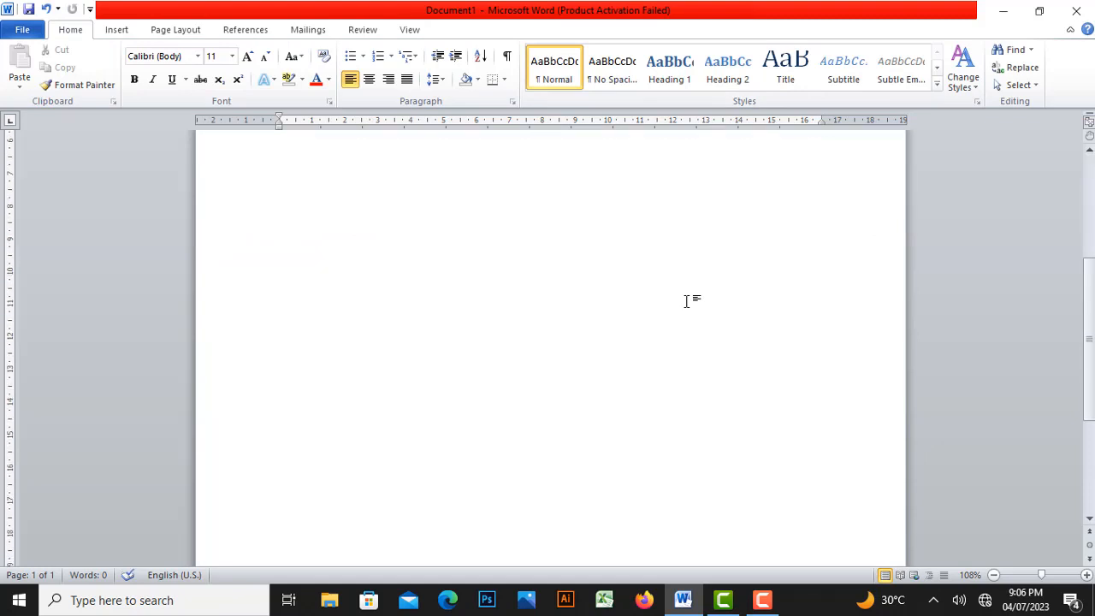
pyautogui.scroll(8, 650, 355)
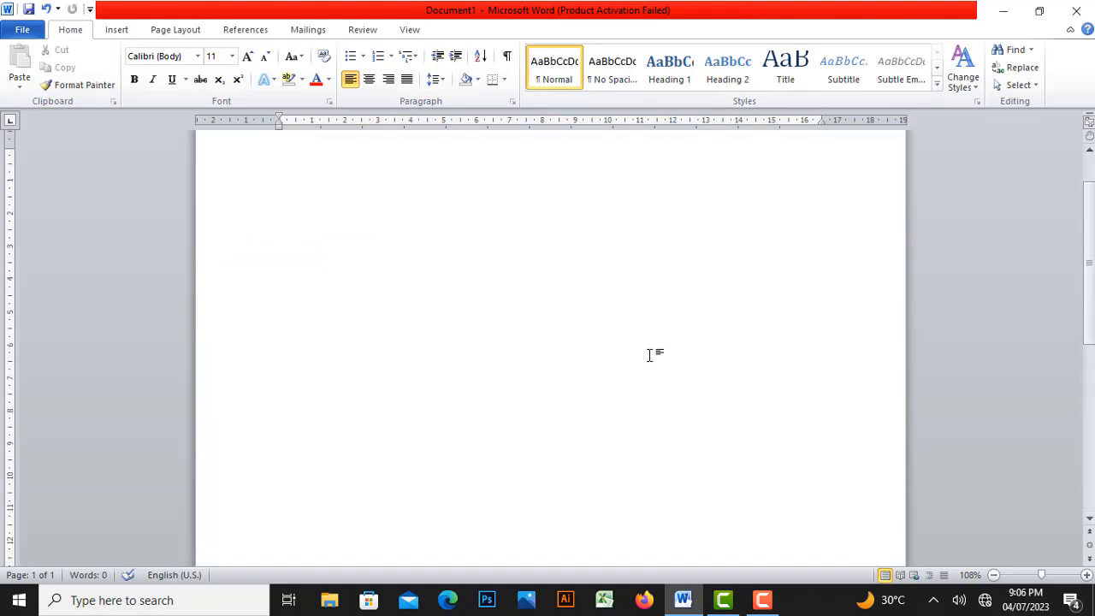
pyautogui.press('Return')
pyautogui.press('Return')
pyautogui.press('Return')
pyautogui.scroll(-3, 650, 355)
pyautogui.press('Return')
pyautogui.press('Return')
pyautogui.press('Return')
pyautogui.press('Return')
pyautogui.press('Return')
pyautogui.press('Return')
pyautogui.press('Return')
pyautogui.press('Return')
pyautogui.press('Return')
pyautogui.press('Return')
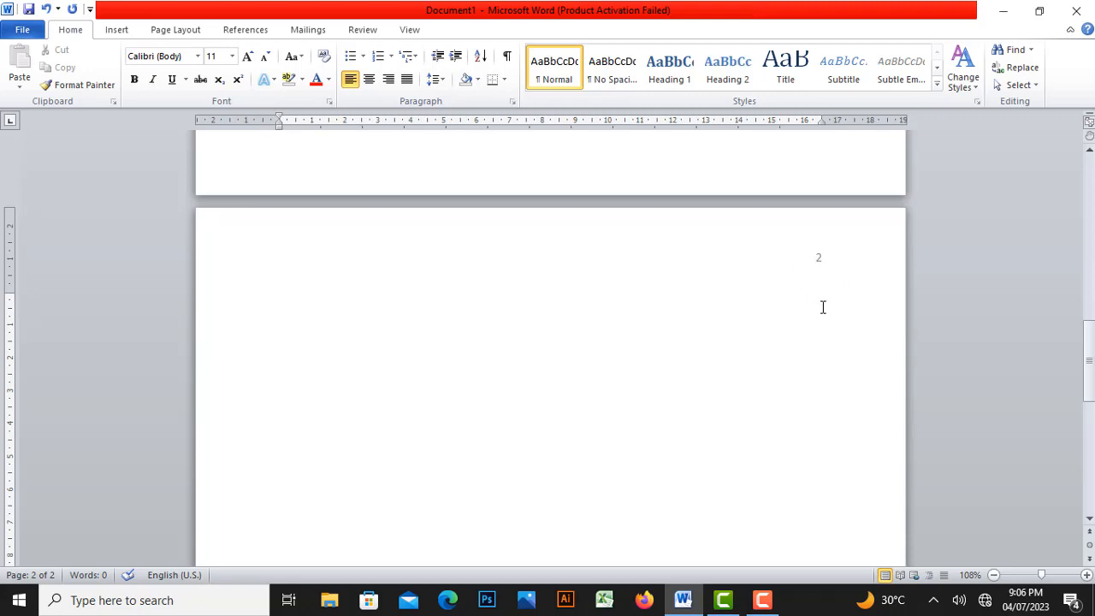
# Replace the page number header with the Blank (Three Columns) header and leave header editing.
pyautogui.scroll(15, 818, 301)
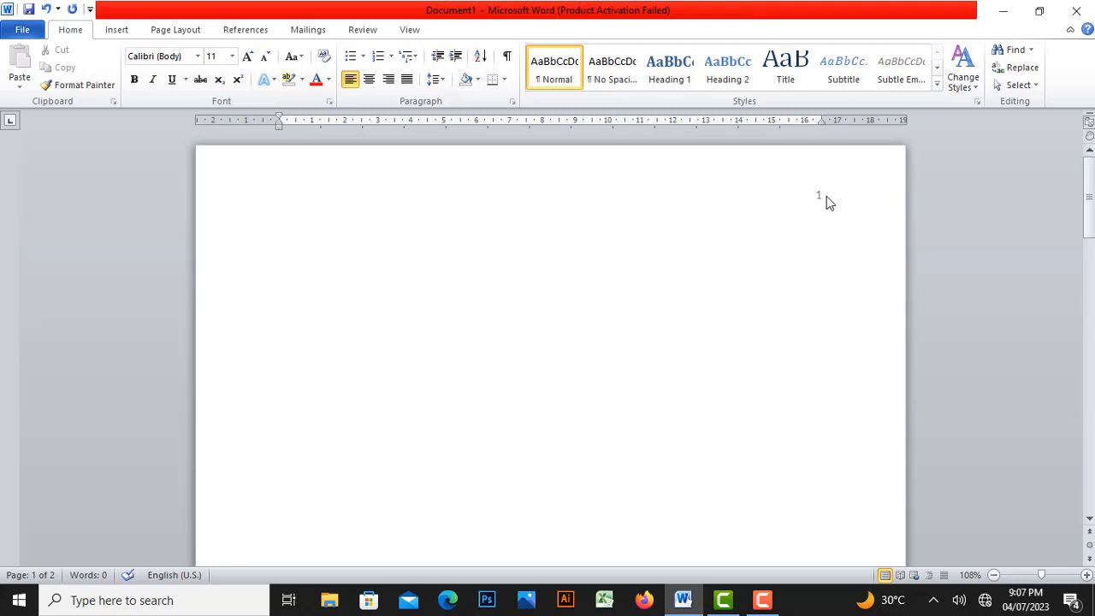
pyautogui.click(117, 31)
pyautogui.click(564, 90)
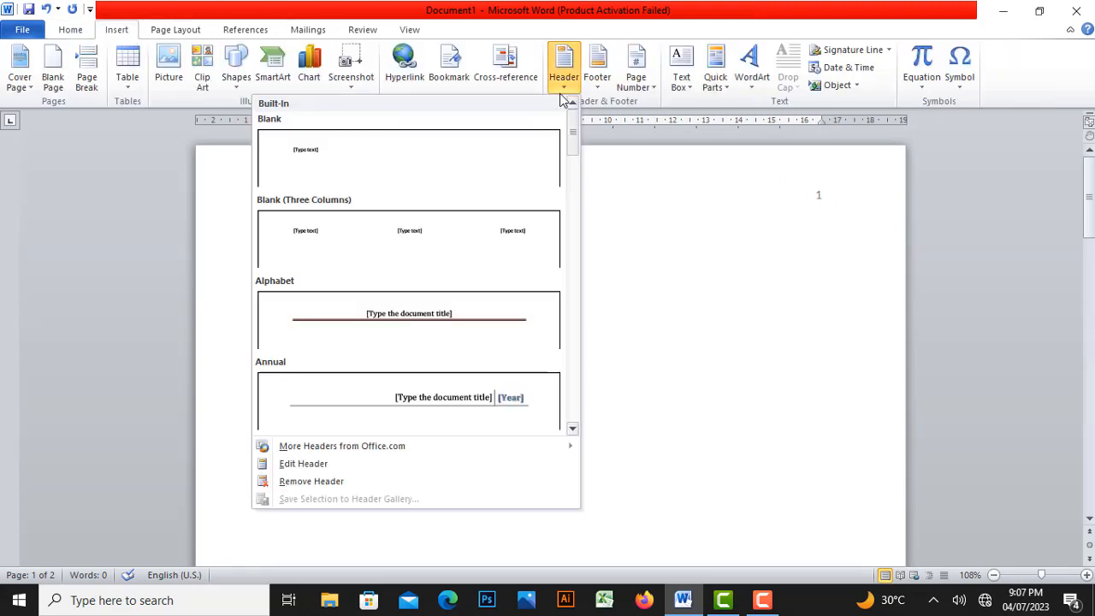
pyautogui.click(424, 243)
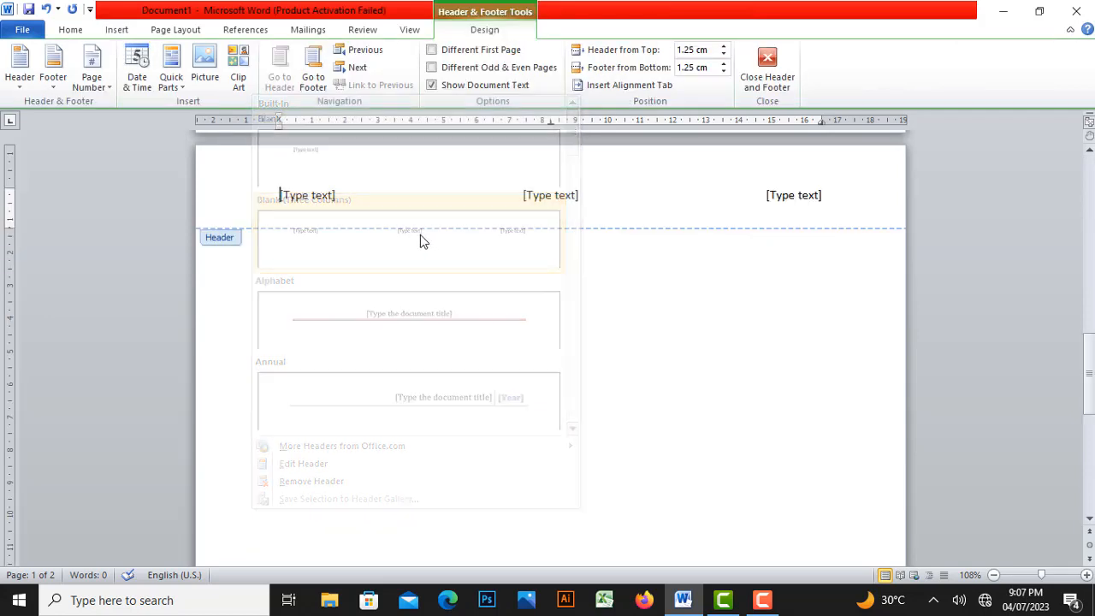
pyautogui.click(312, 198)
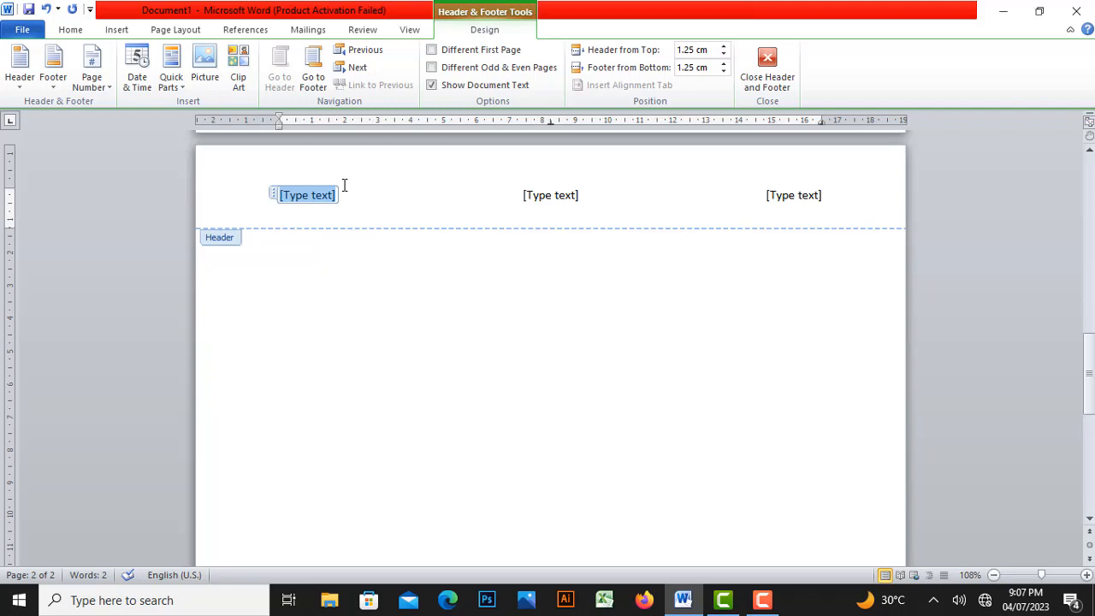
pyautogui.click(777, 67)
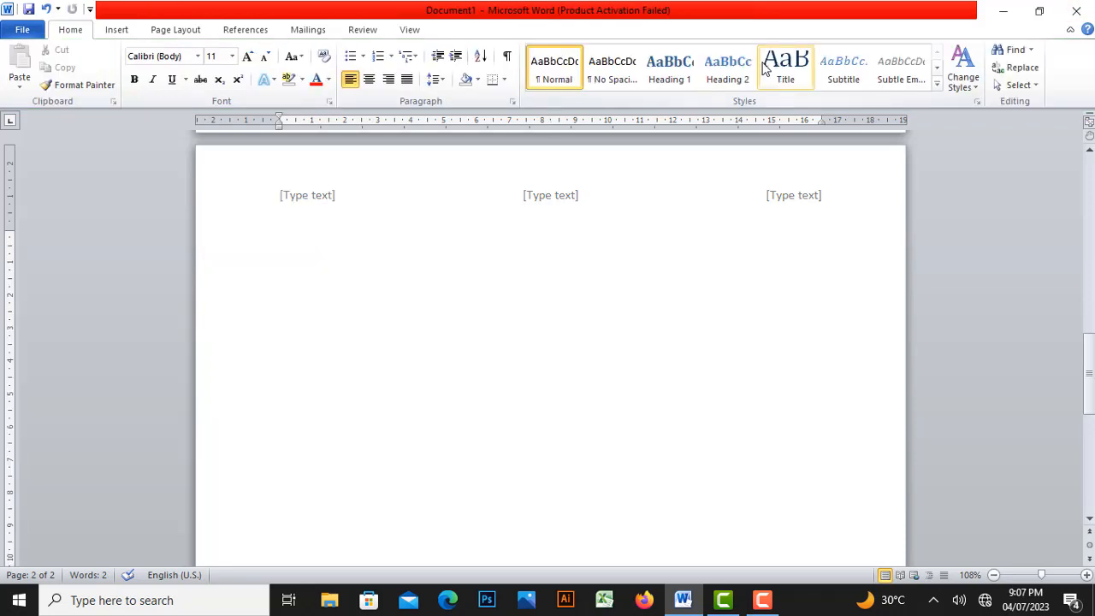
# Reopen the header for editing and switch it to the built-in Blank design.
pyautogui.doubleClick(289, 196)
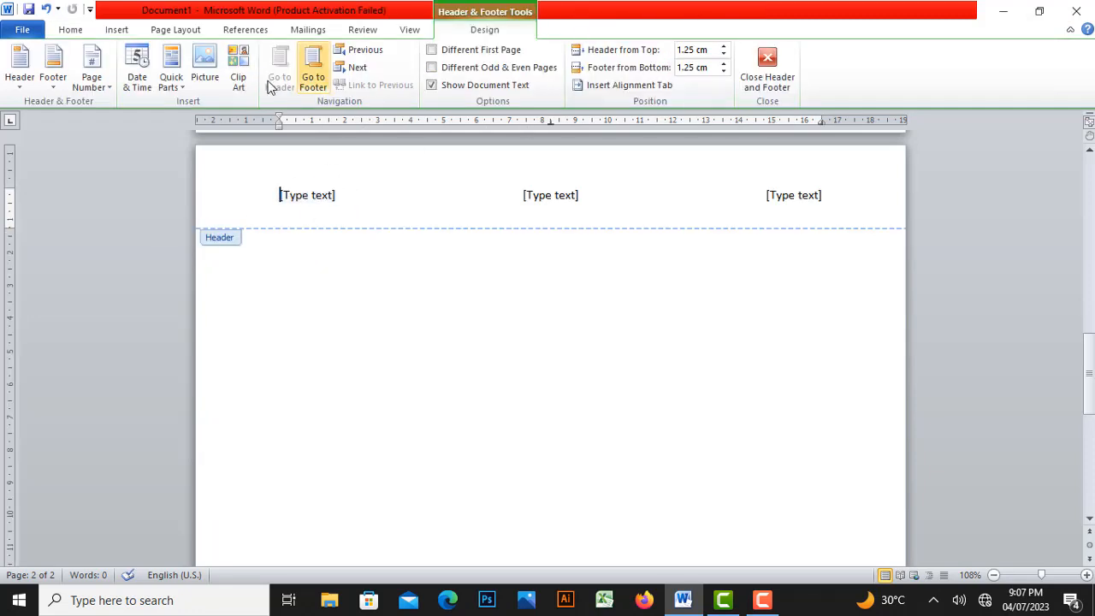
pyautogui.click(33, 94)
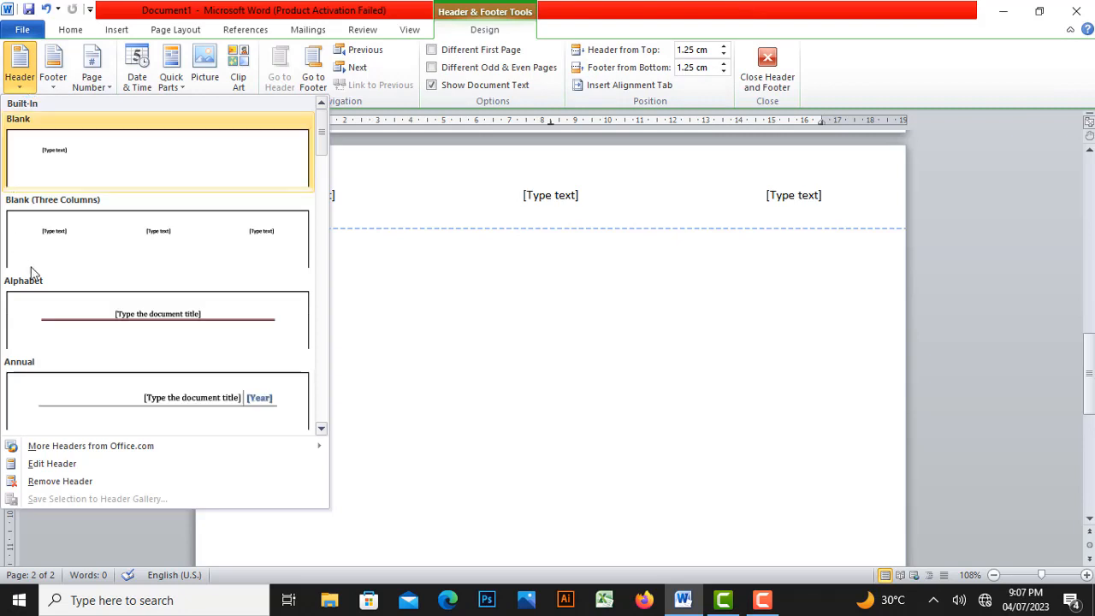
pyautogui.click(74, 161)
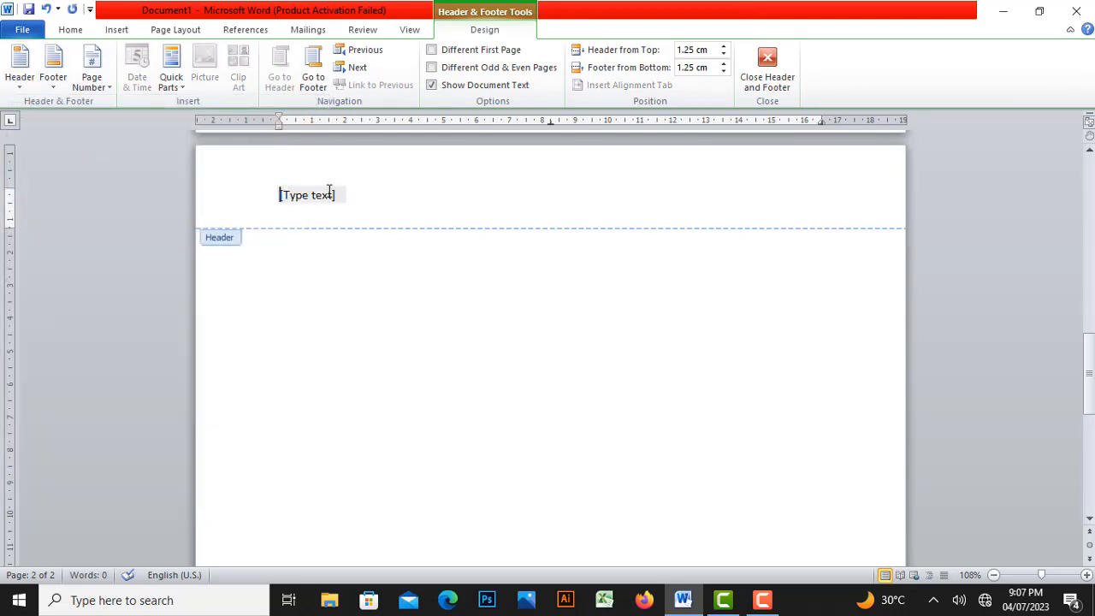
# Replace the placeholder text in the Blank header with CHEMISTRY.
pyautogui.click(324, 194)
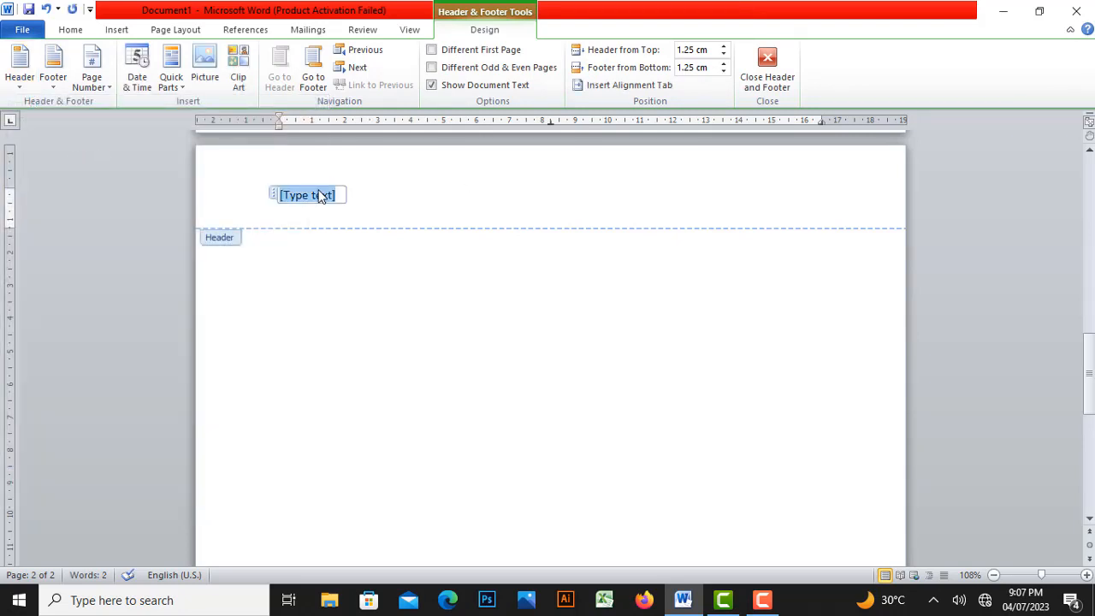
pyautogui.write('CHEM')
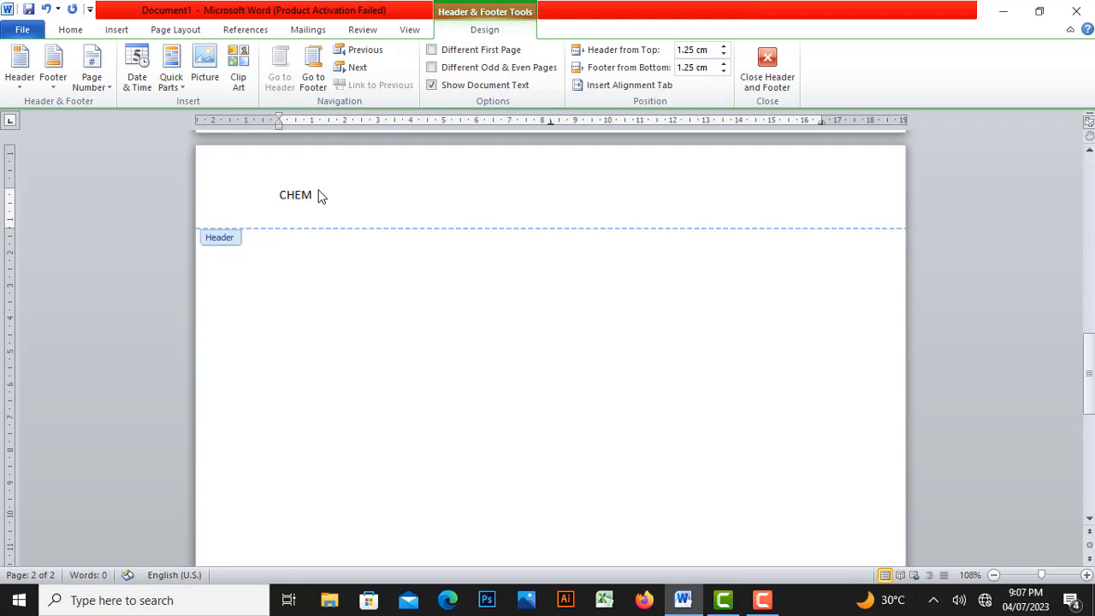
pyautogui.write('ISTRY')
# Apply the Heading 1 style to the CHEMISTRY header text and set its font size to 18.
pyautogui.moveTo(358, 190); pyautogui.dragTo(276, 189)
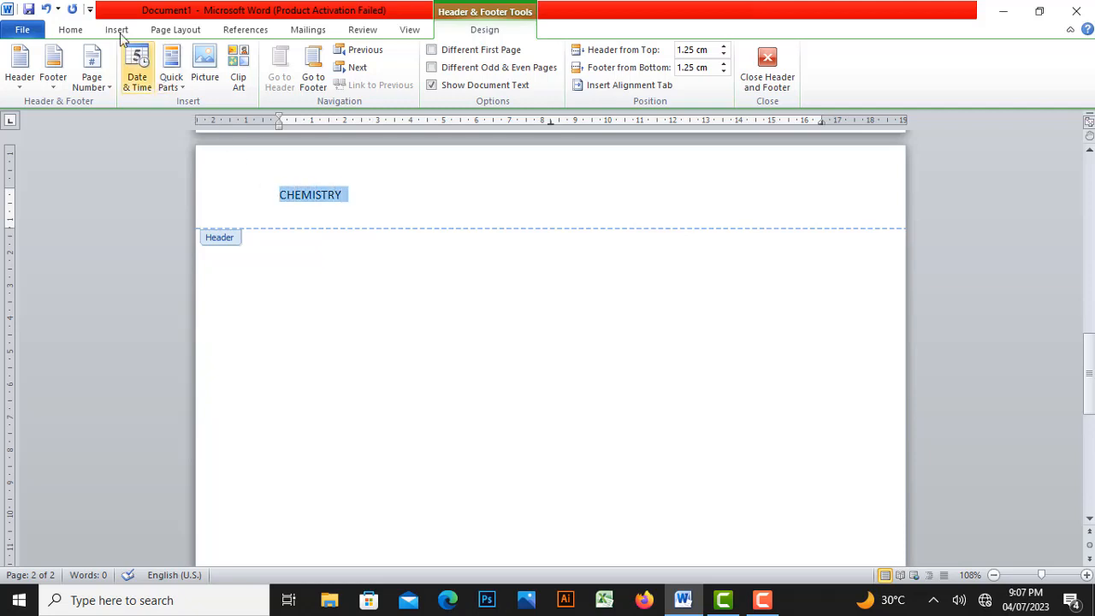
pyautogui.click(71, 29)
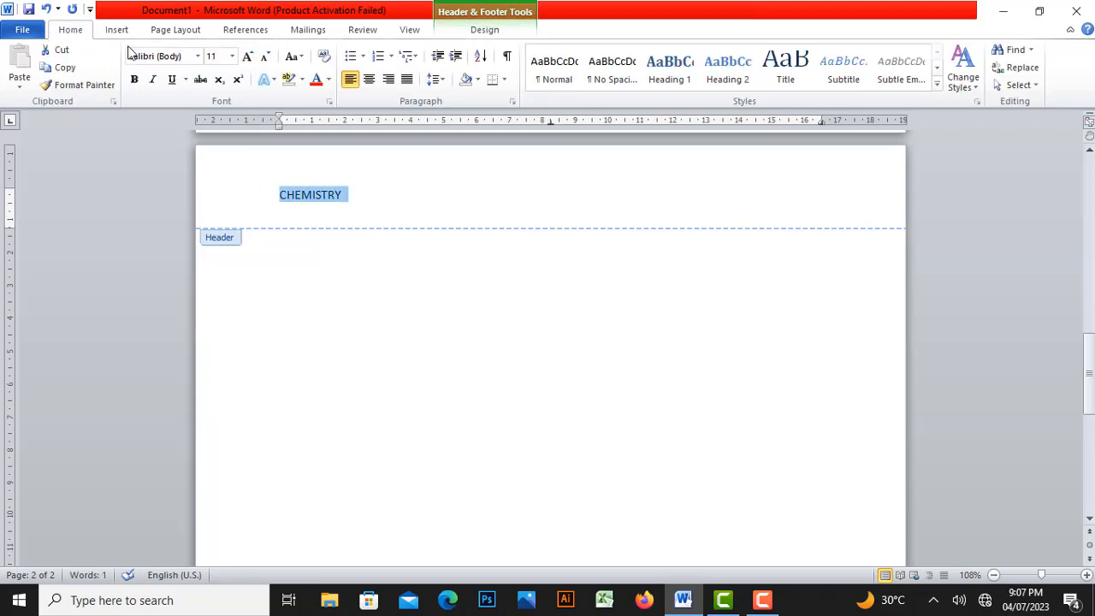
pyautogui.click(246, 57)
pyautogui.click(247, 57)
pyautogui.click(246, 56)
pyautogui.click(246, 56)
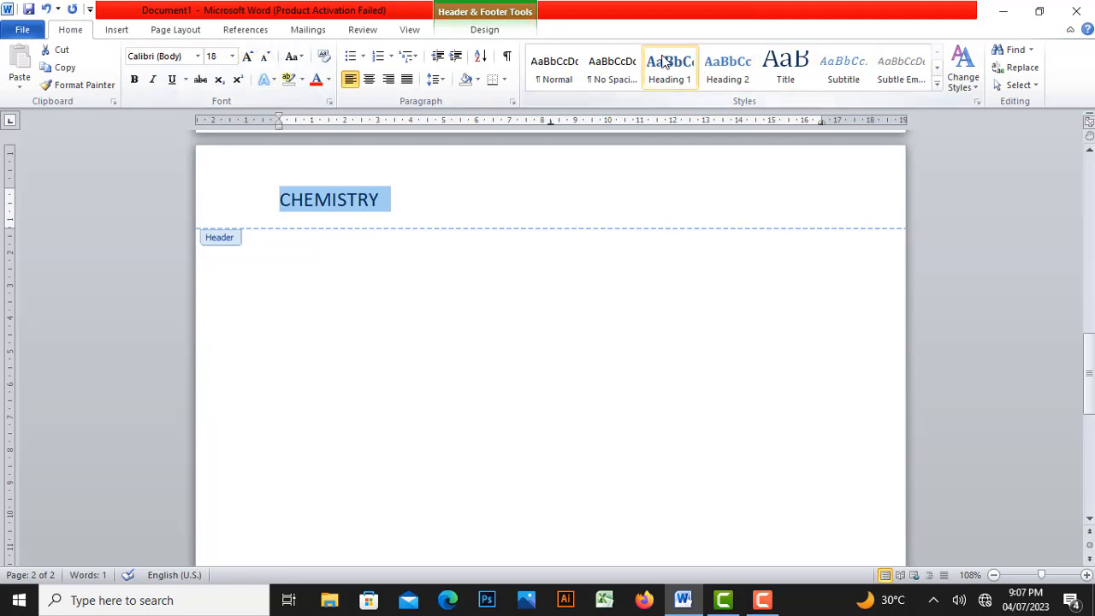
pyautogui.click(663, 60)
pyautogui.click(247, 58)
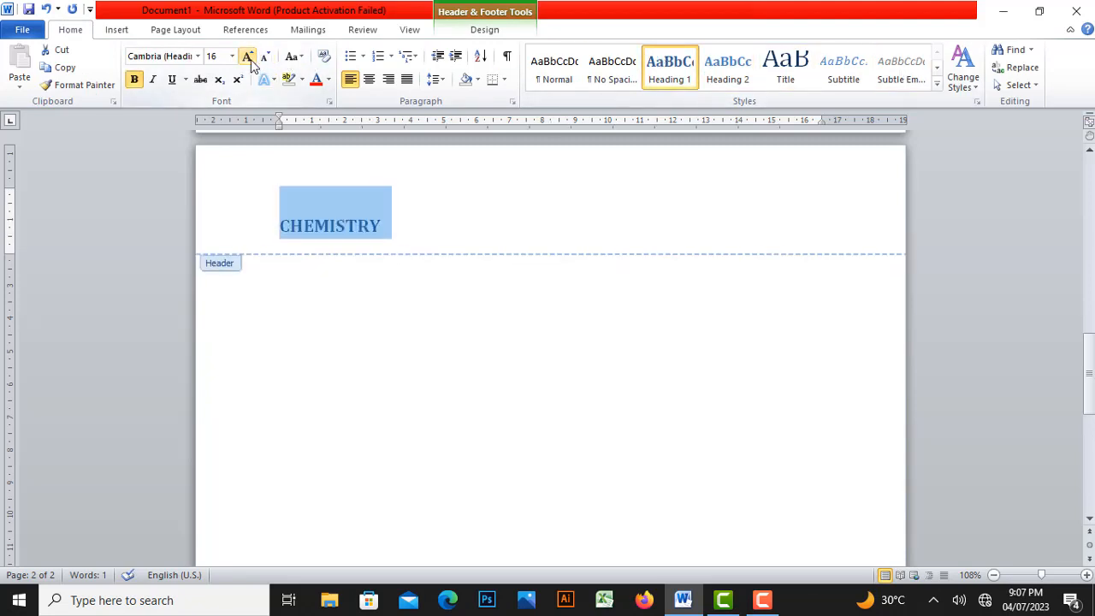
pyautogui.click(247, 57)
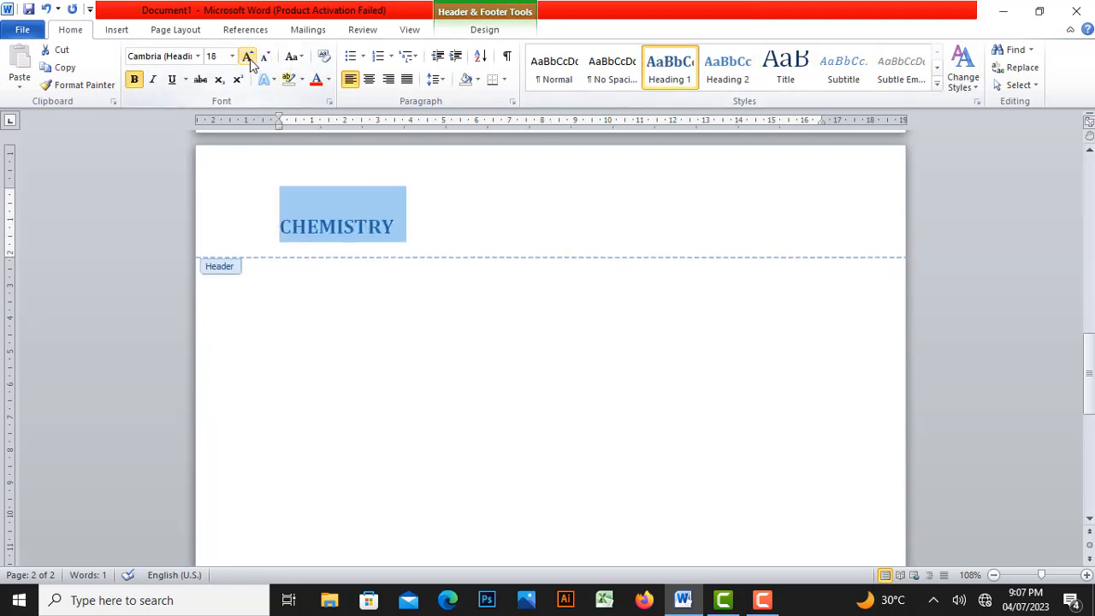
# Give the CHEMISTRY header text a blue theme font color and the purple reflected text effect, and leave header editing.
pyautogui.click(328, 80)
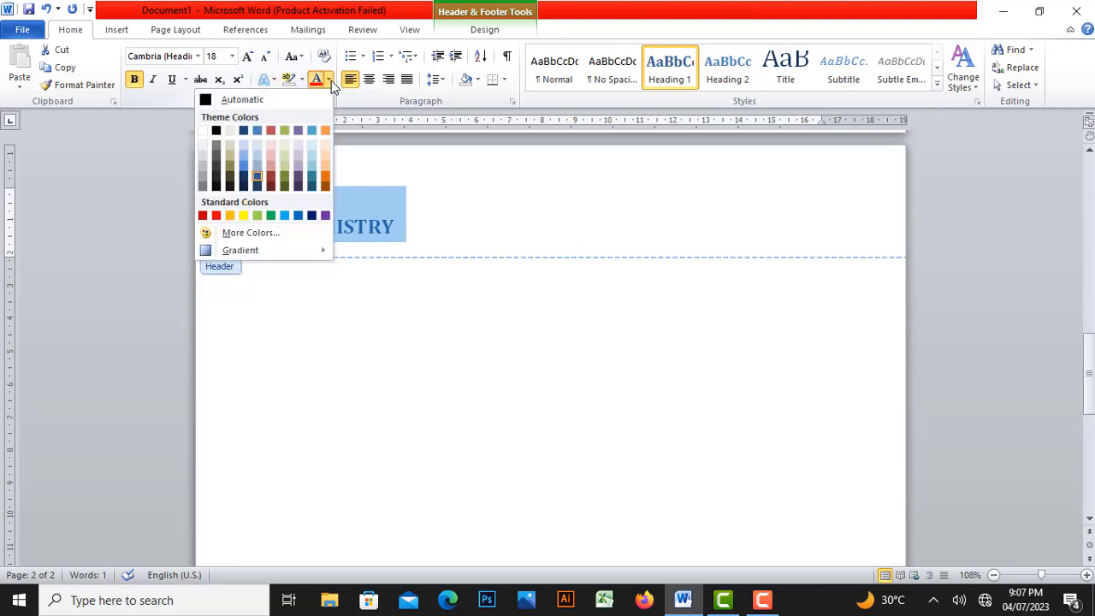
pyautogui.click(255, 132)
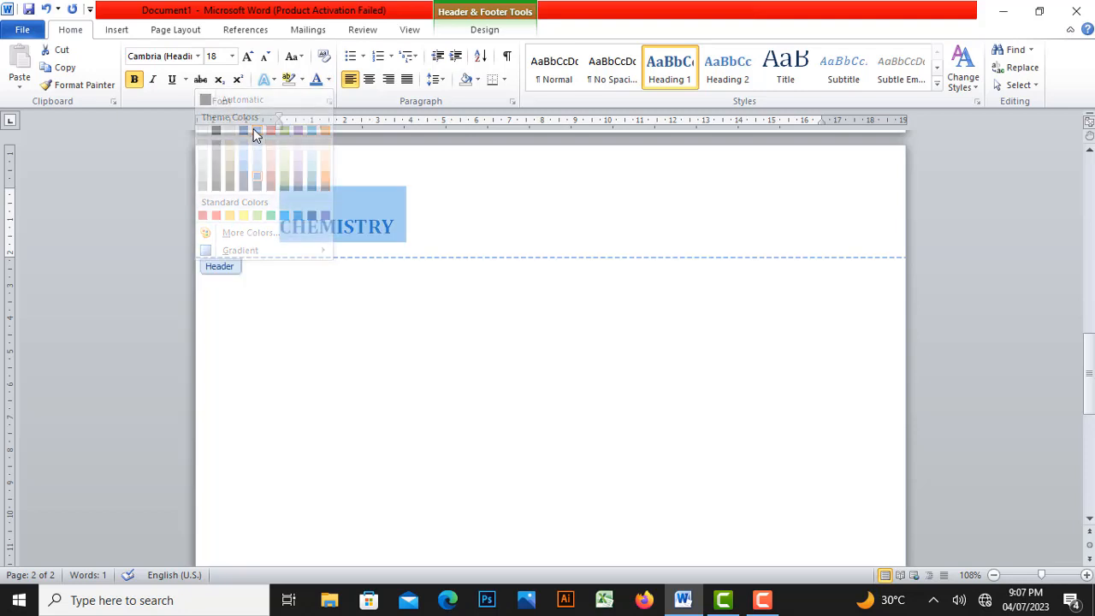
pyautogui.click(273, 80)
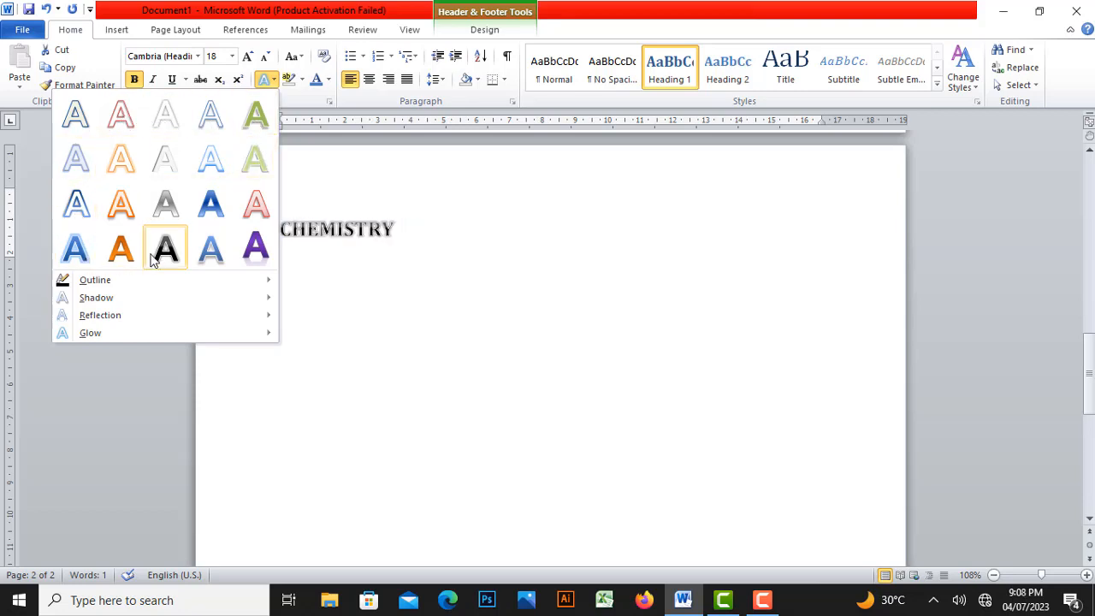
pyautogui.click(250, 256)
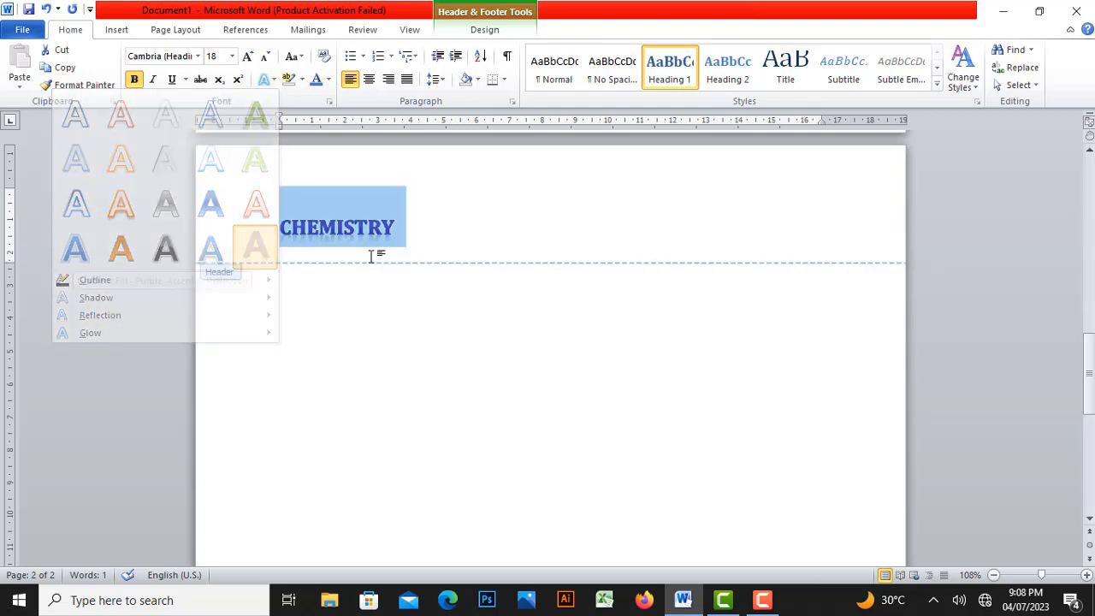
pyautogui.click(491, 20)
pyautogui.click(767, 79)
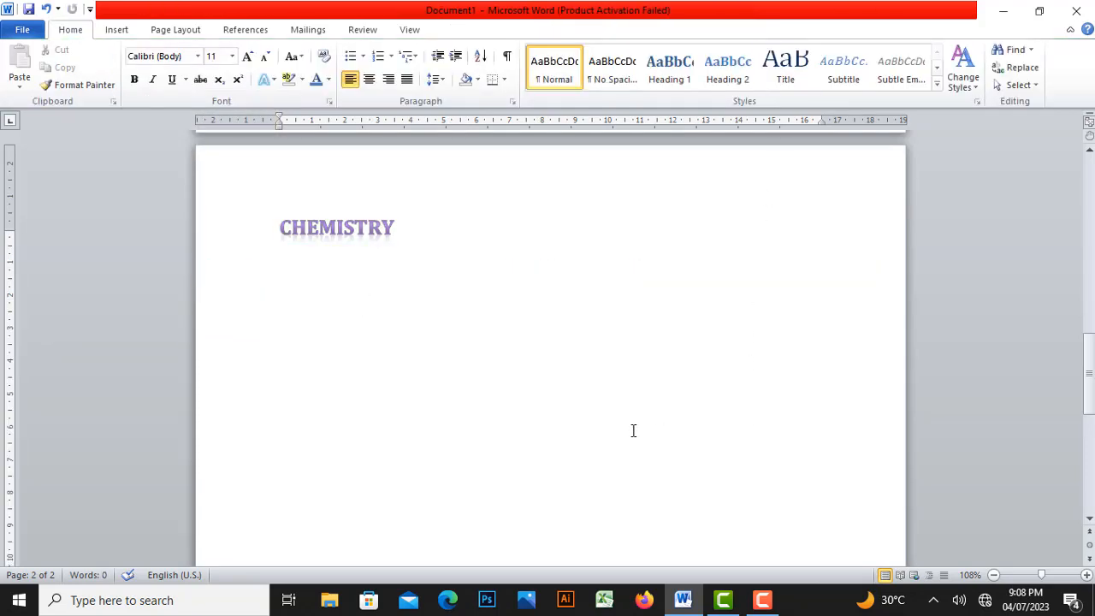
# Examine the CHEMISTRY header on both pages of the document.
pyautogui.scroll(-6, 637, 423)
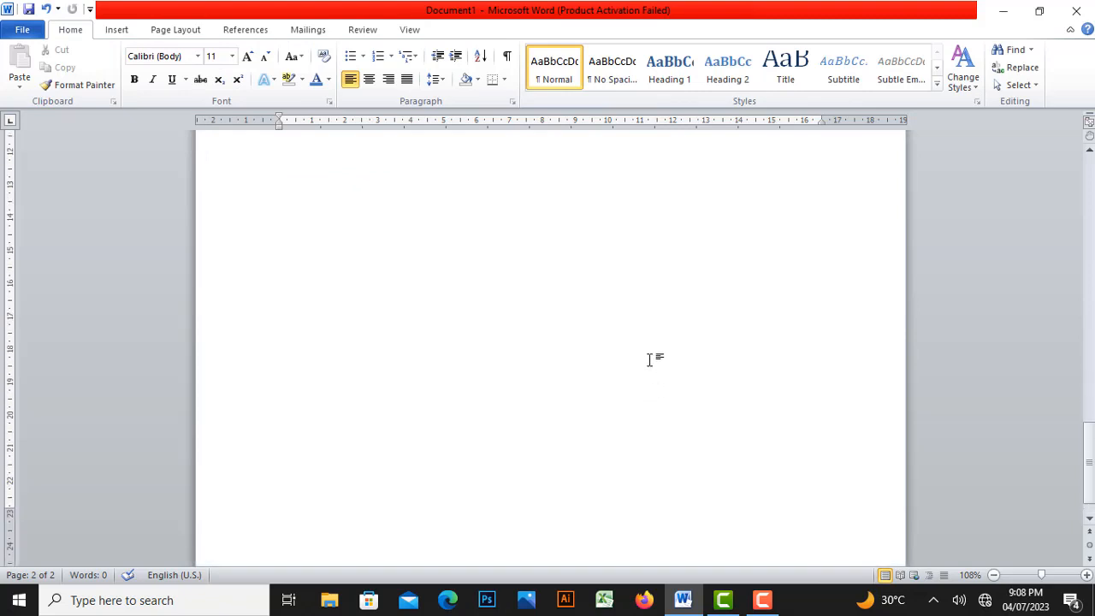
pyautogui.scroll(3, 648, 358)
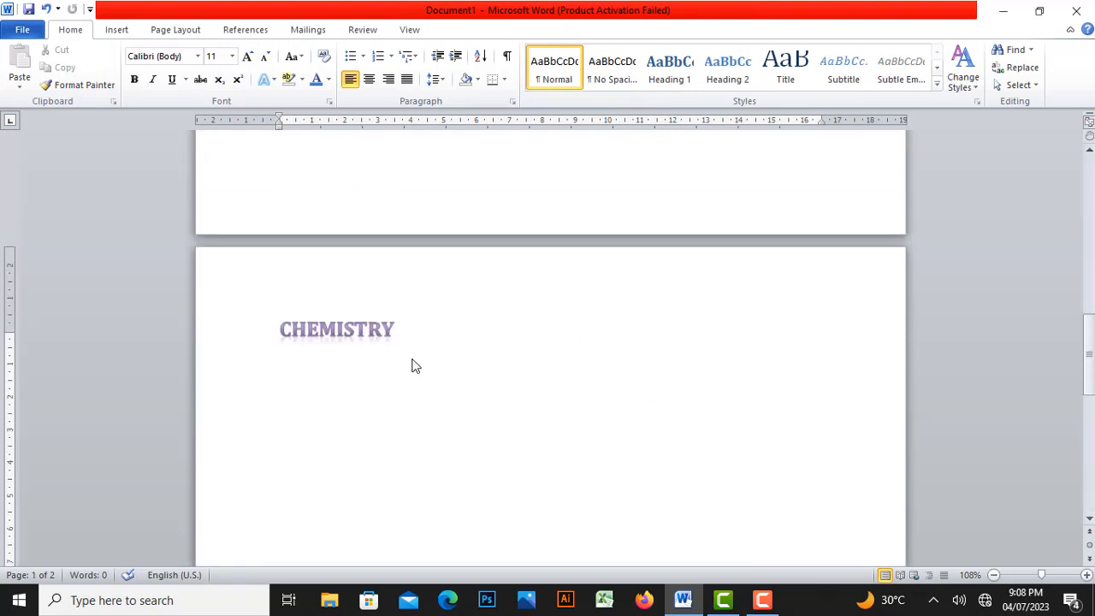
pyautogui.scroll(-3, 496, 376)
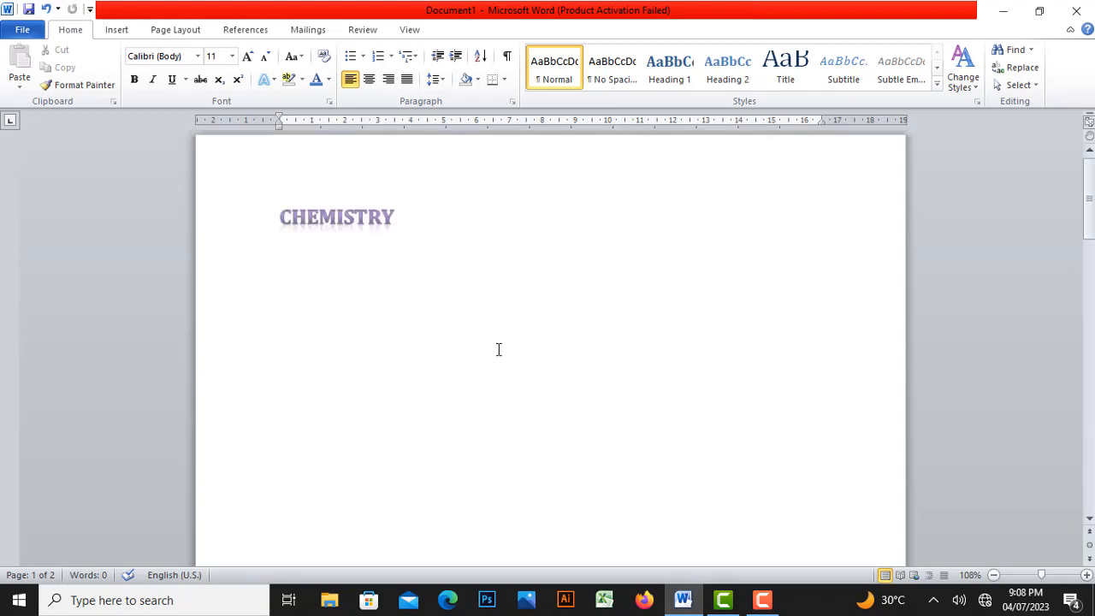
pyautogui.scroll(-3, 513, 269)
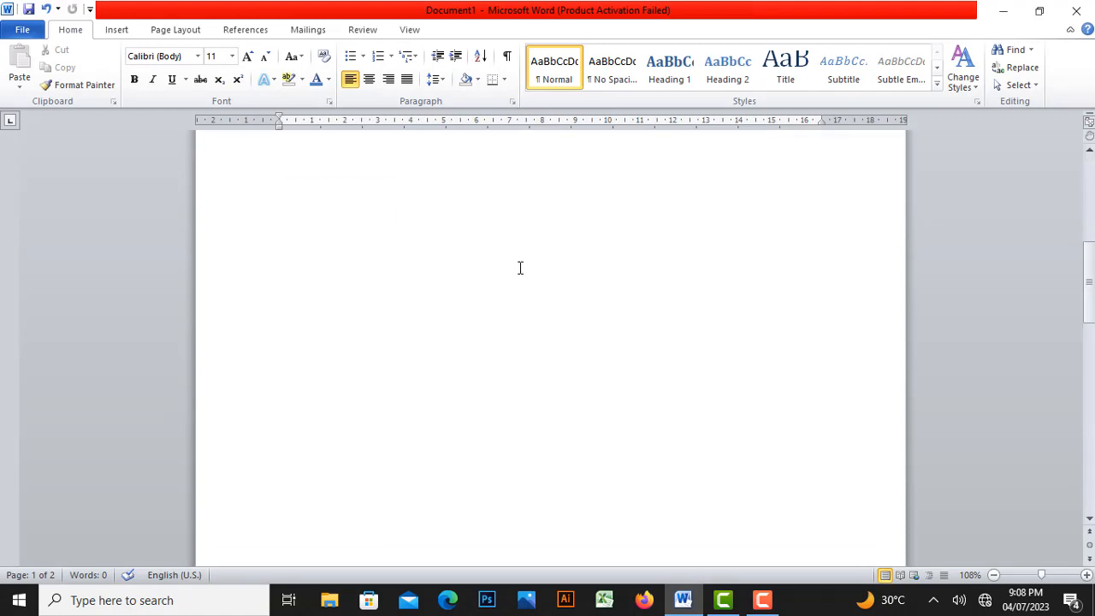
pyautogui.scroll(-10, 520, 268)
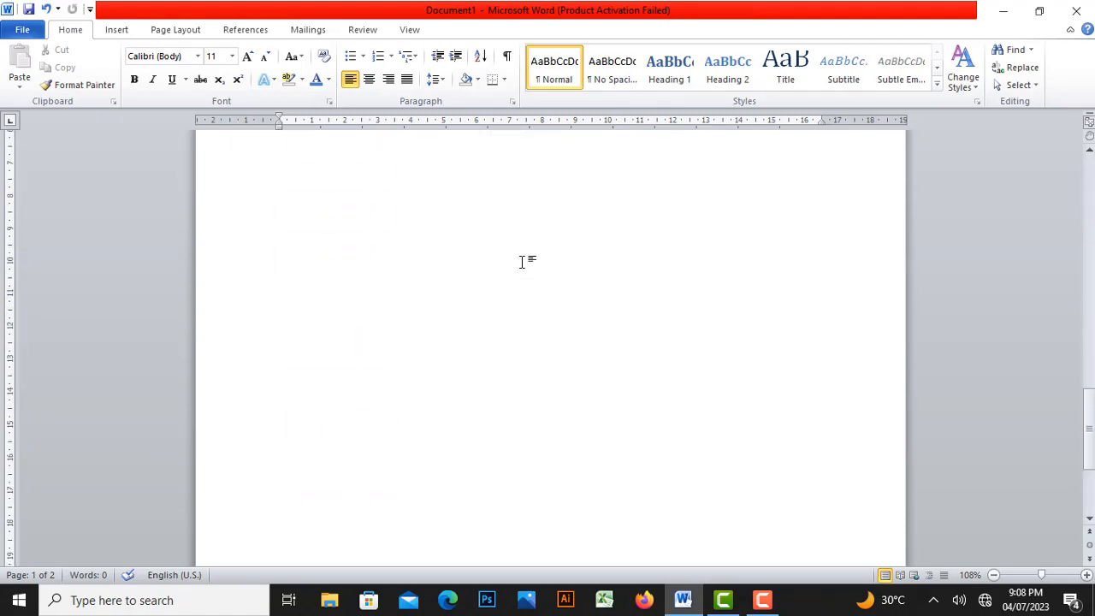
pyautogui.scroll(-5, 522, 261)
pyautogui.click(516, 266)
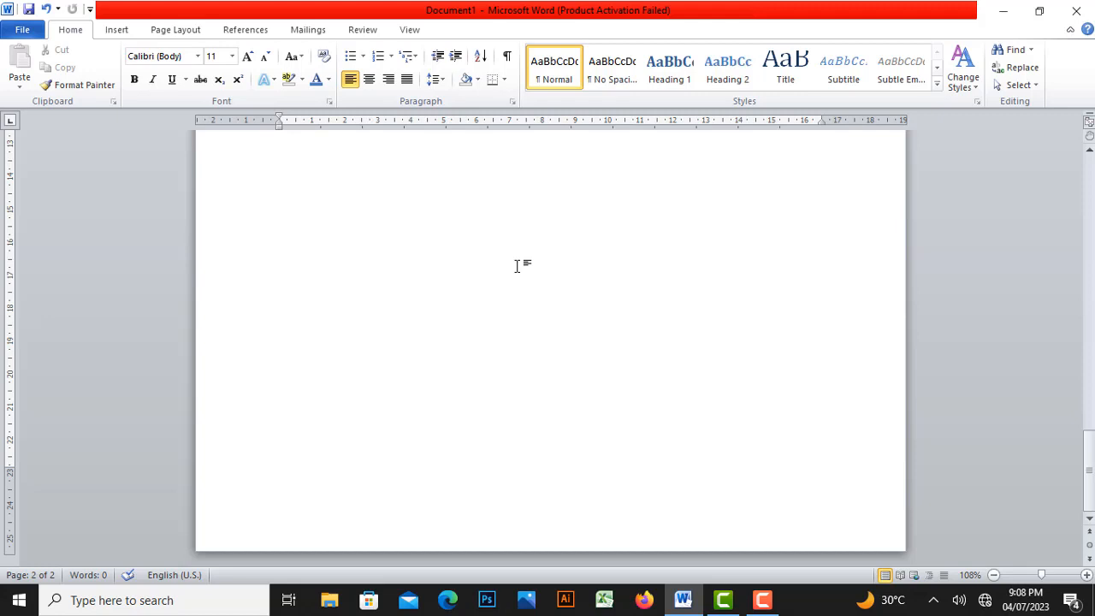
# Look through the built-in footer designs and insert the Tiles footer in the document.
pyautogui.click(125, 34)
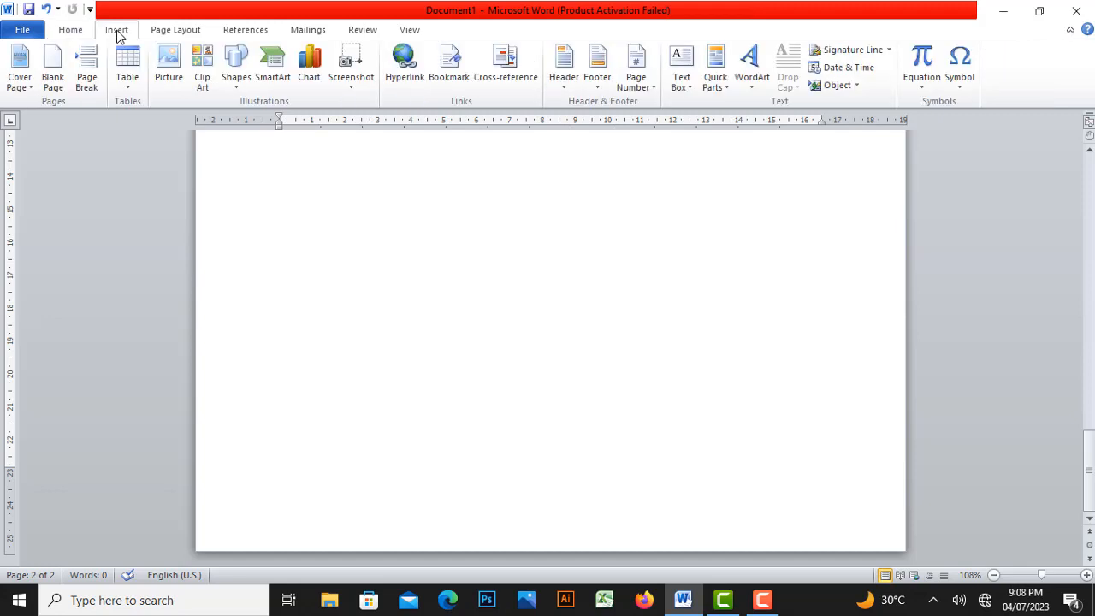
pyautogui.click(597, 70)
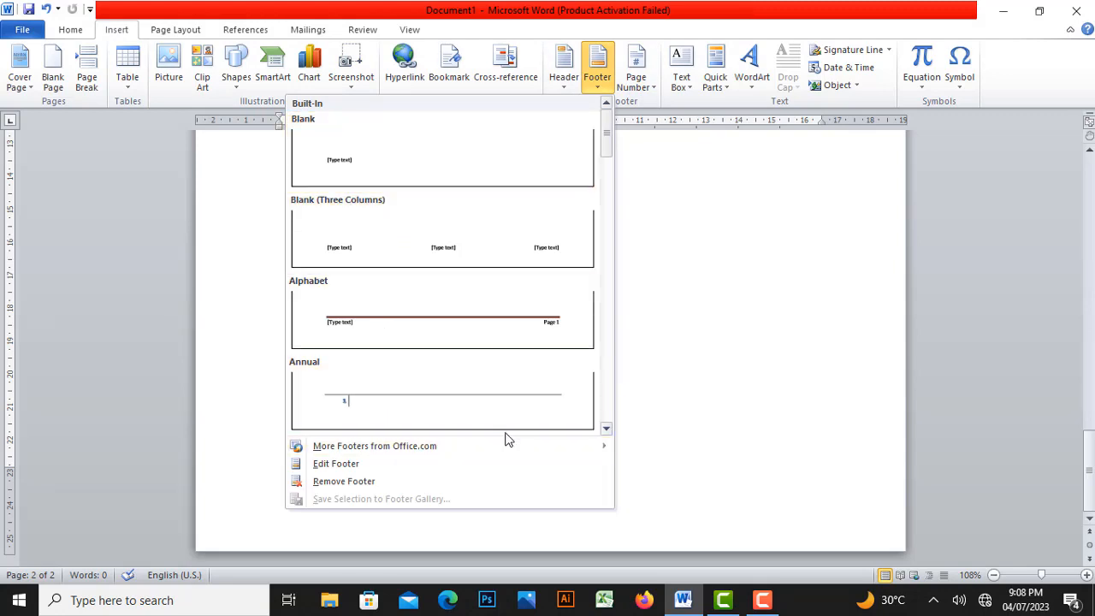
pyautogui.click(619, 436)
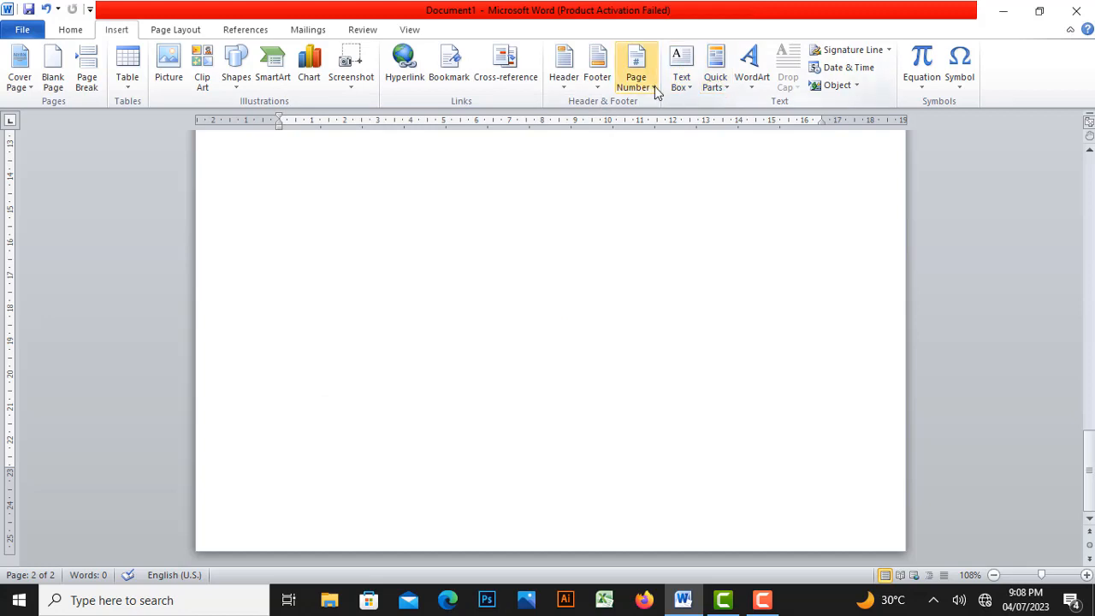
pyautogui.click(597, 73)
pyautogui.scroll(-3, 526, 322)
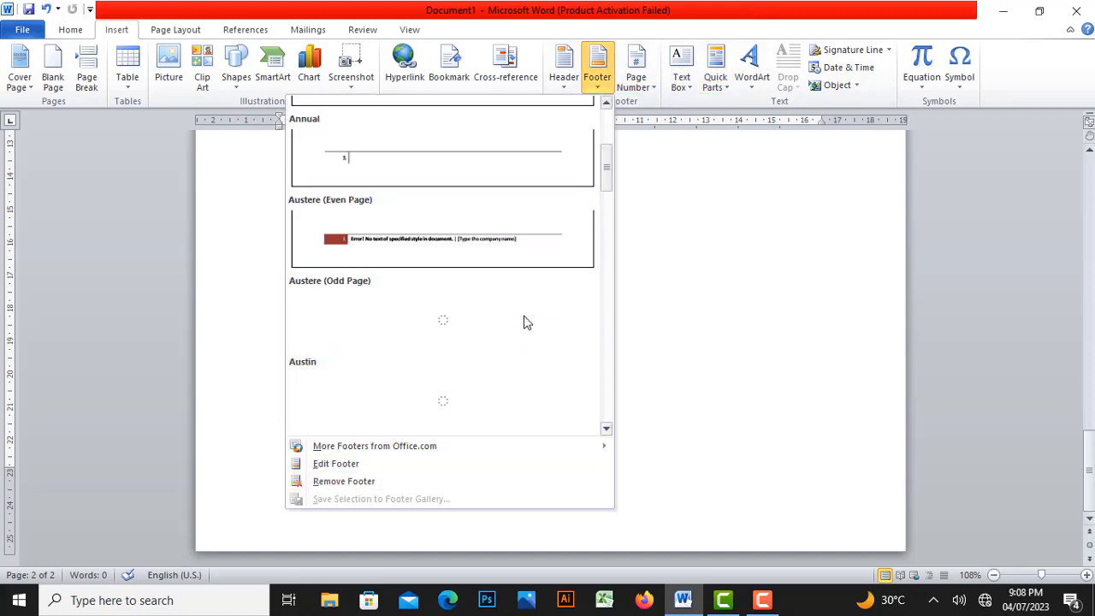
pyautogui.scroll(-10, 526, 322)
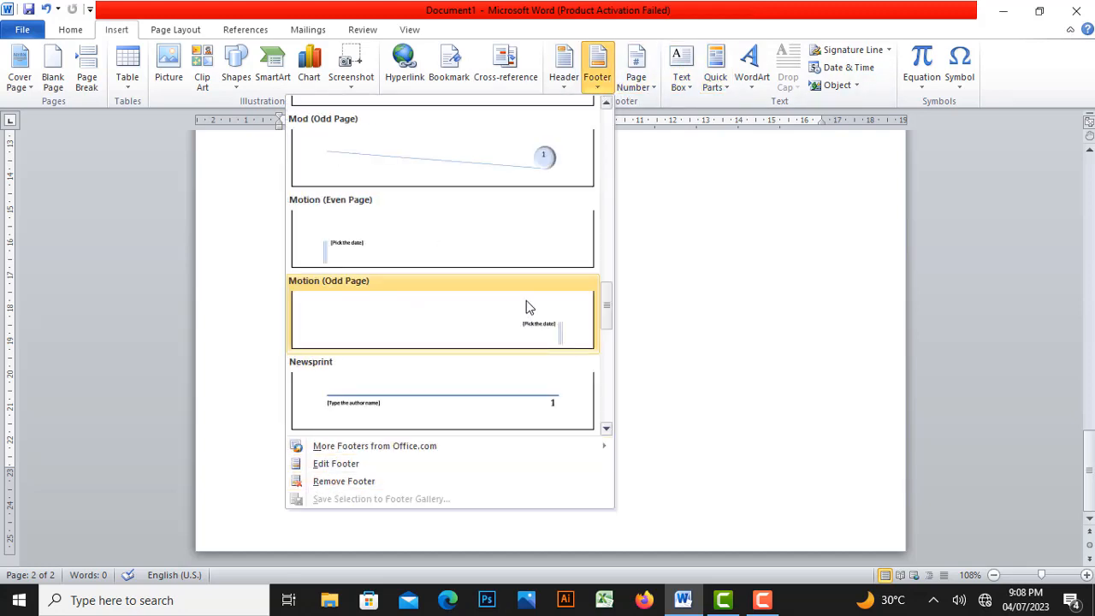
pyautogui.scroll(-3, 526, 303)
pyautogui.scroll(-3, 528, 298)
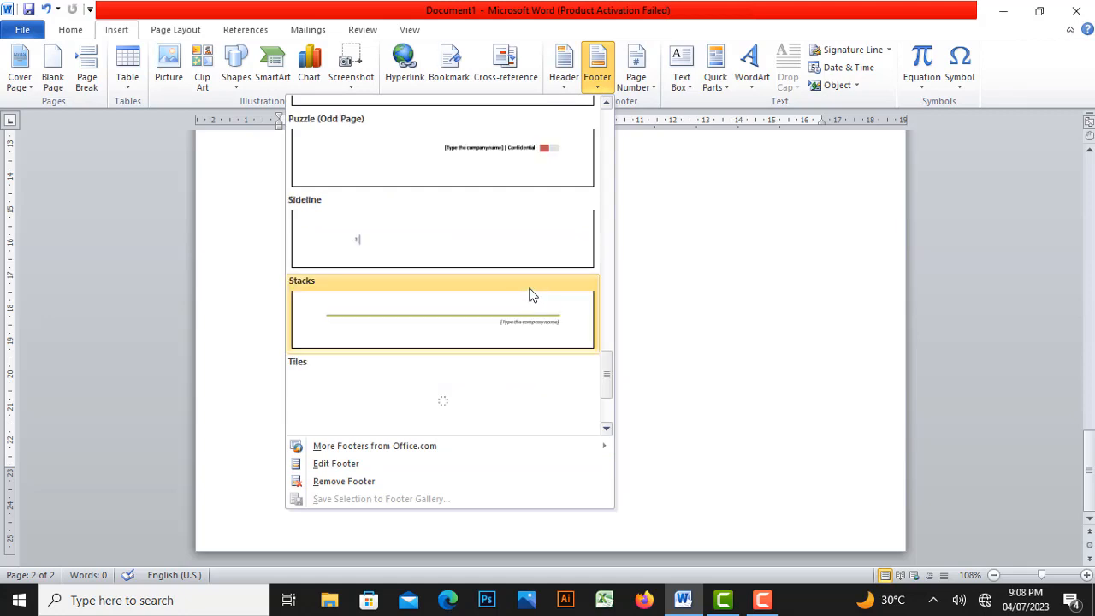
pyautogui.scroll(3, 530, 294)
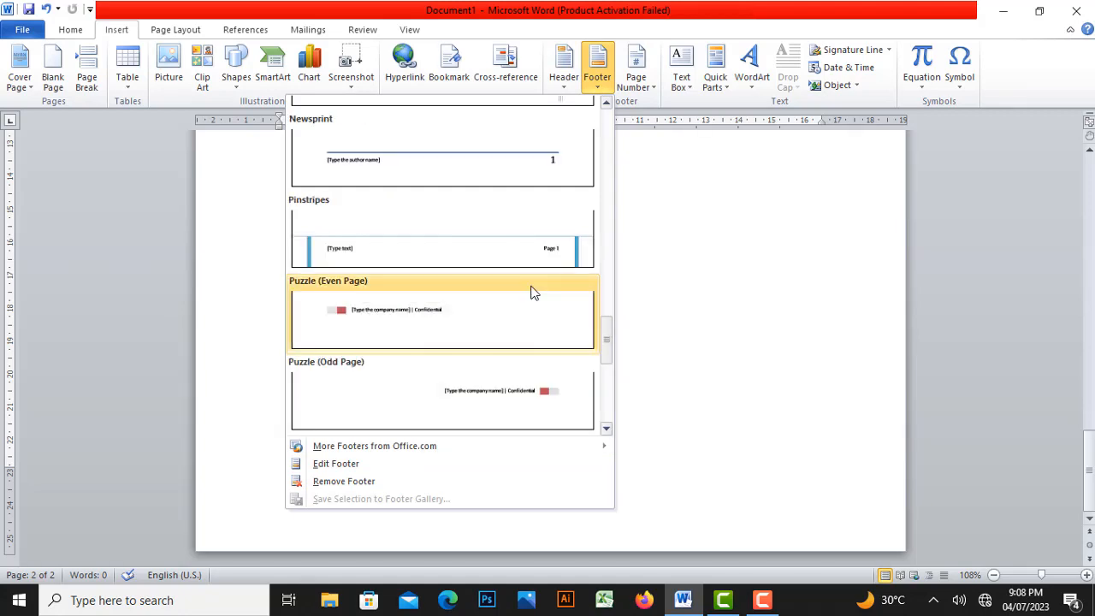
pyautogui.scroll(6, 530, 291)
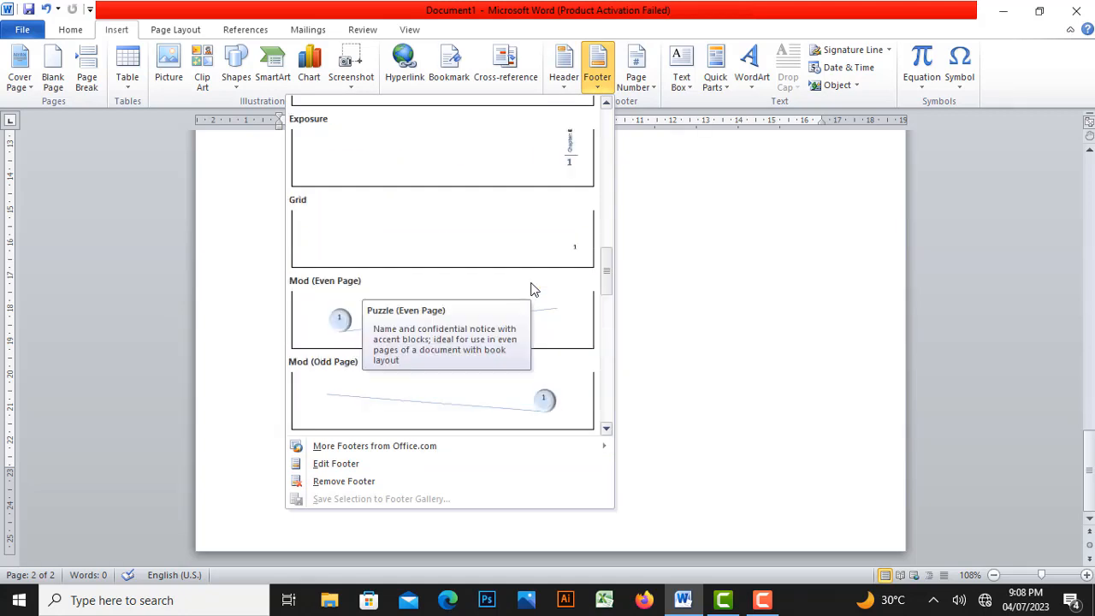
pyautogui.scroll(-3, 530, 285)
pyautogui.scroll(3, 533, 286)
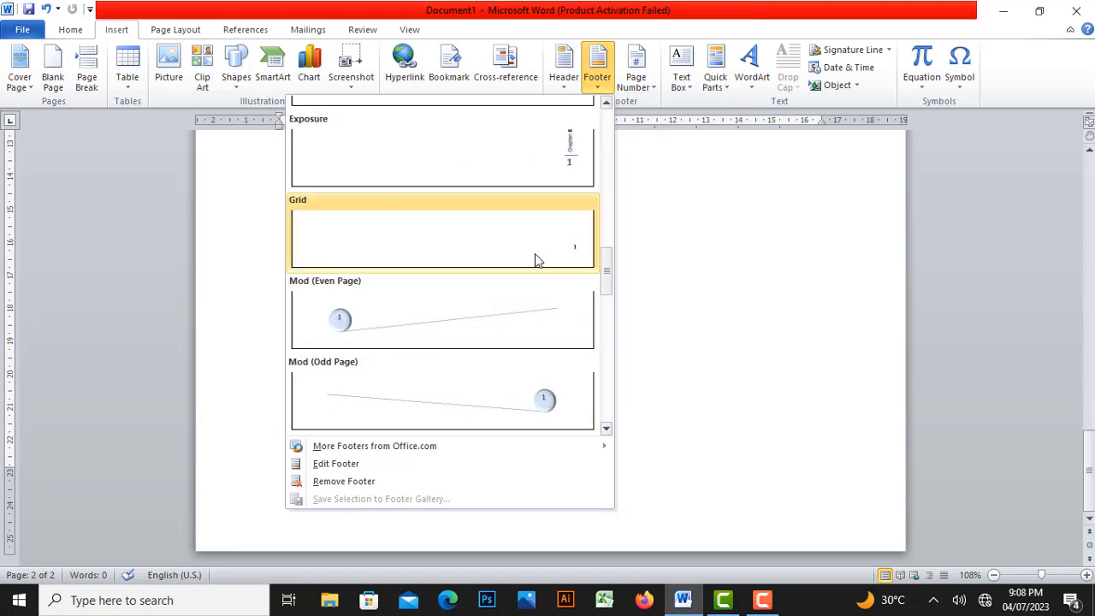
pyautogui.scroll(-9, 536, 260)
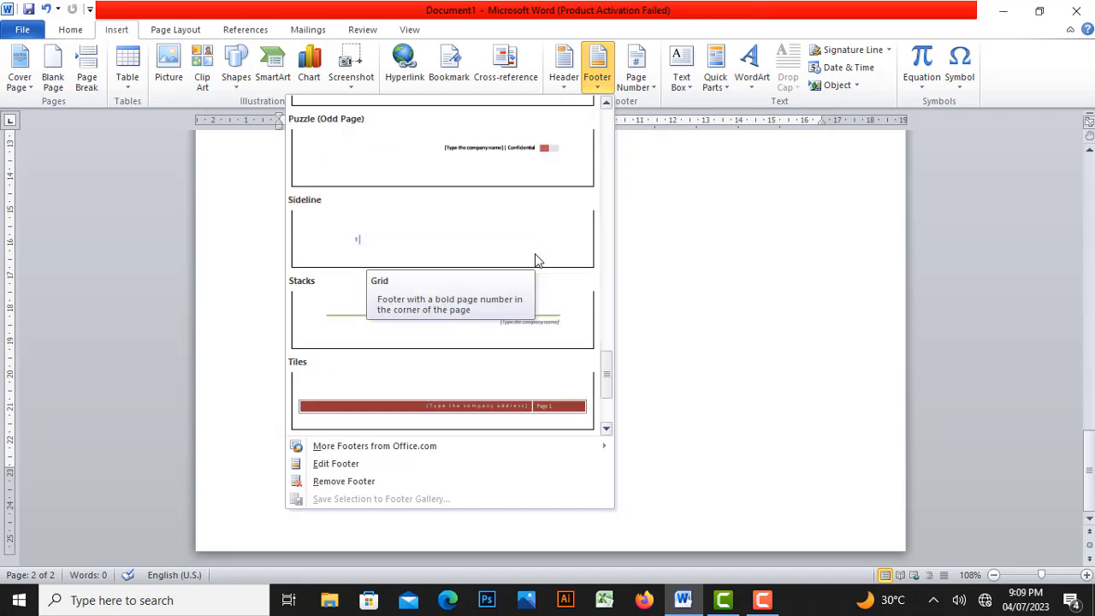
pyautogui.click(440, 403)
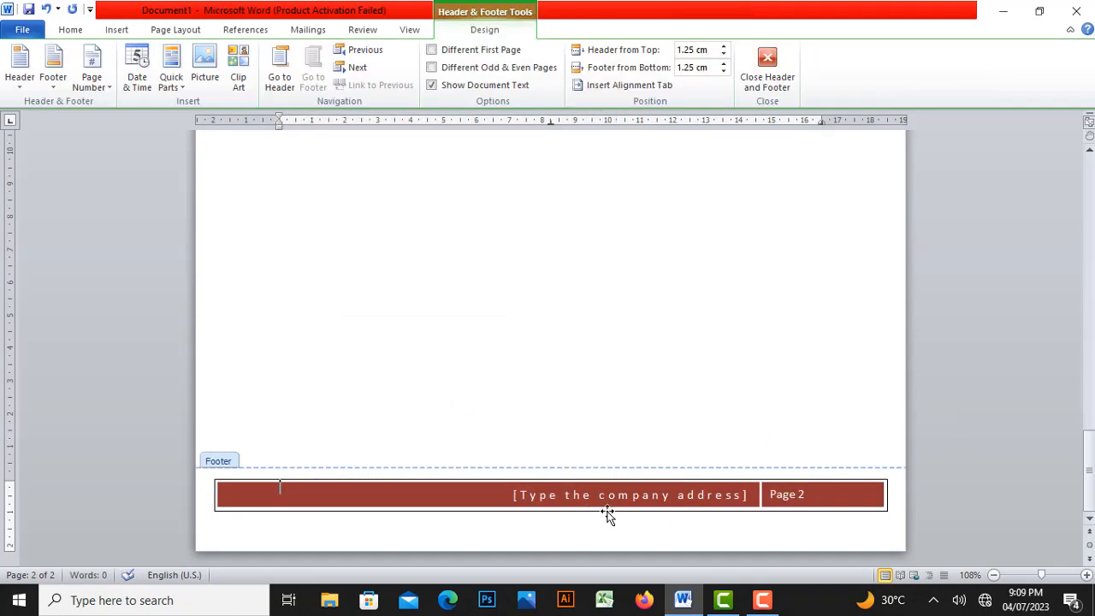
# Delete the company address placeholder from the Tiles footer, leave footer editing and check the footer across both pages.
pyautogui.click(703, 498)
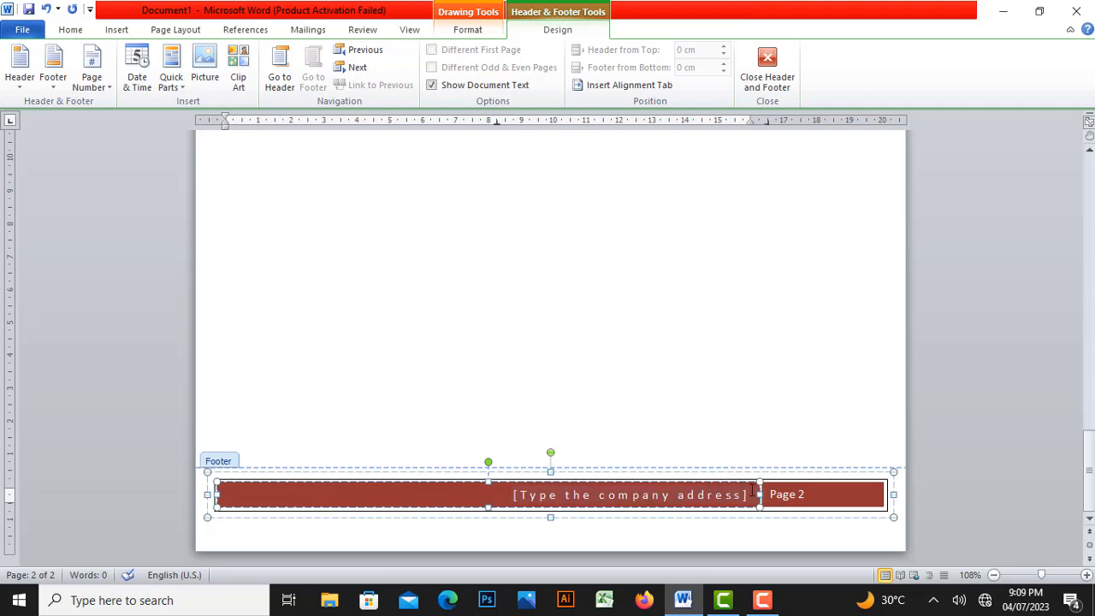
pyautogui.click(746, 495)
pyautogui.press('Delete')
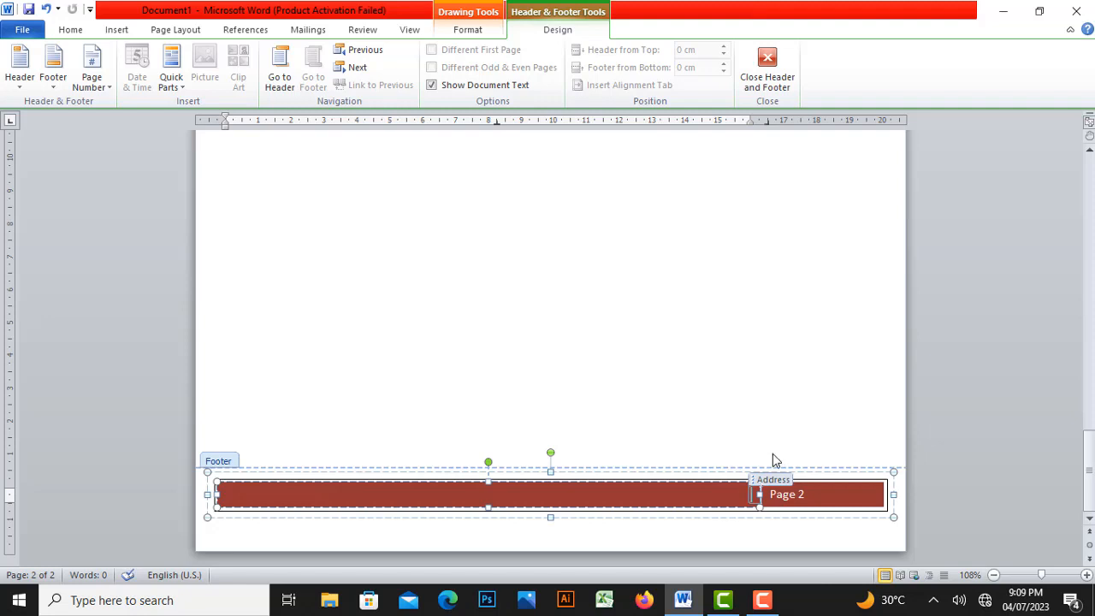
pyautogui.scroll(15, 772, 453)
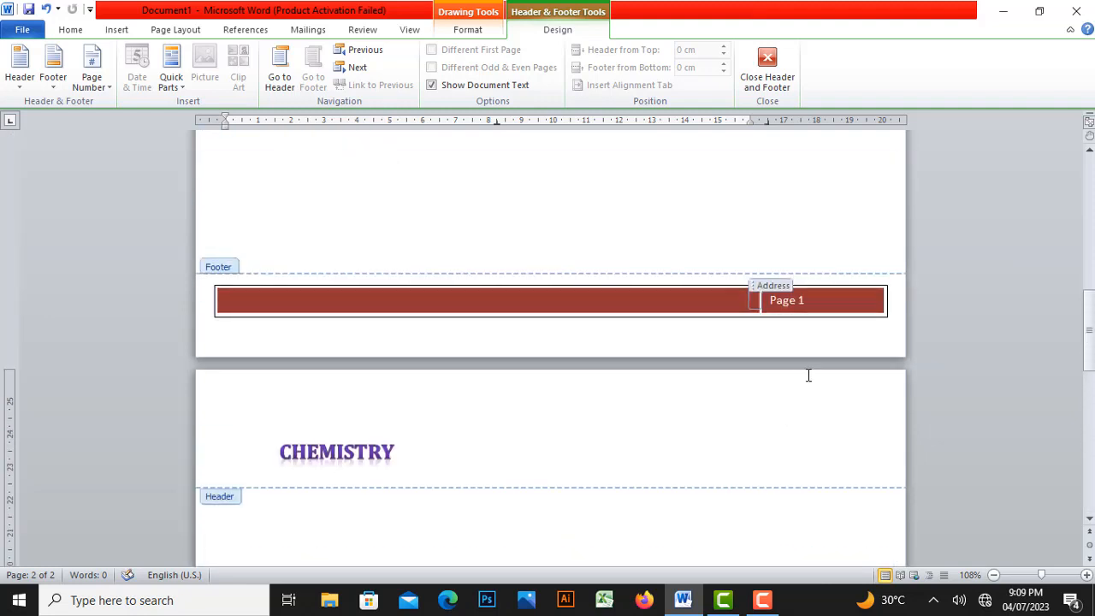
pyautogui.scroll(-15, 808, 376)
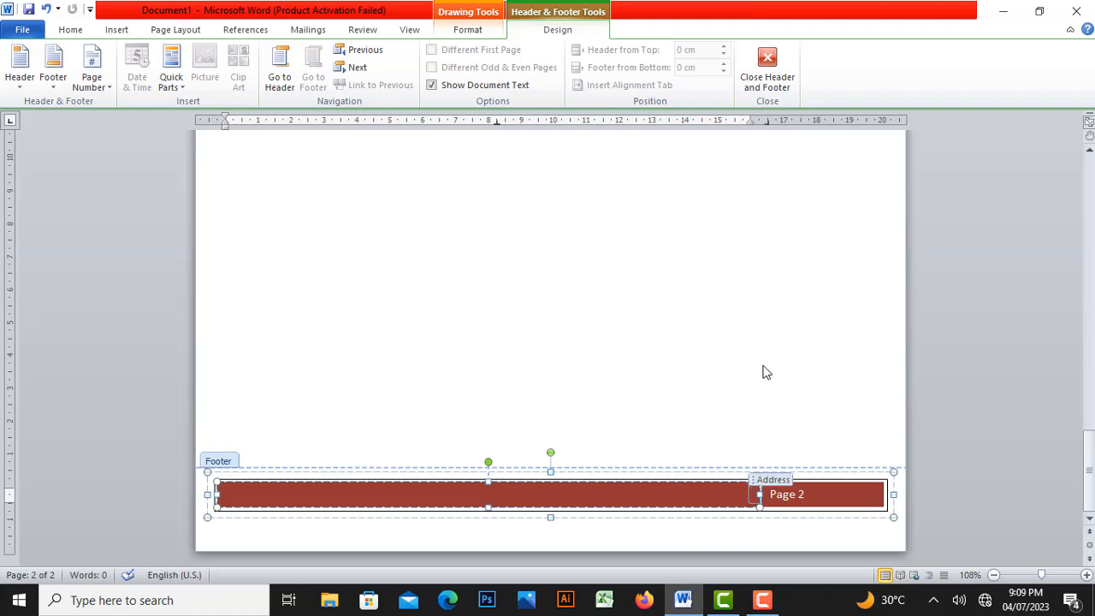
pyautogui.click(784, 58)
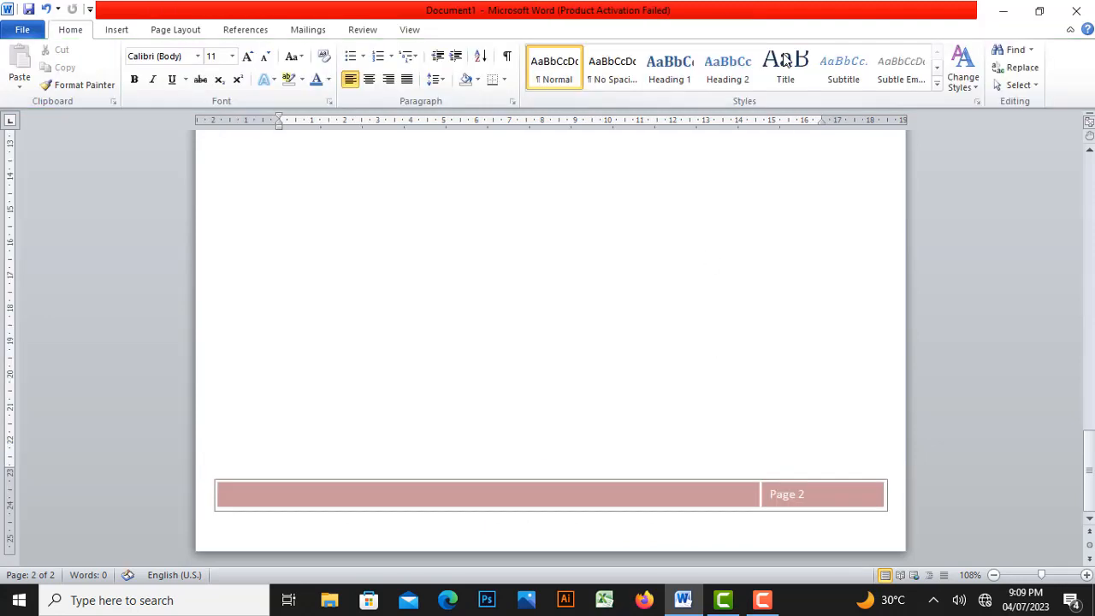
pyautogui.scroll(15, 781, 414)
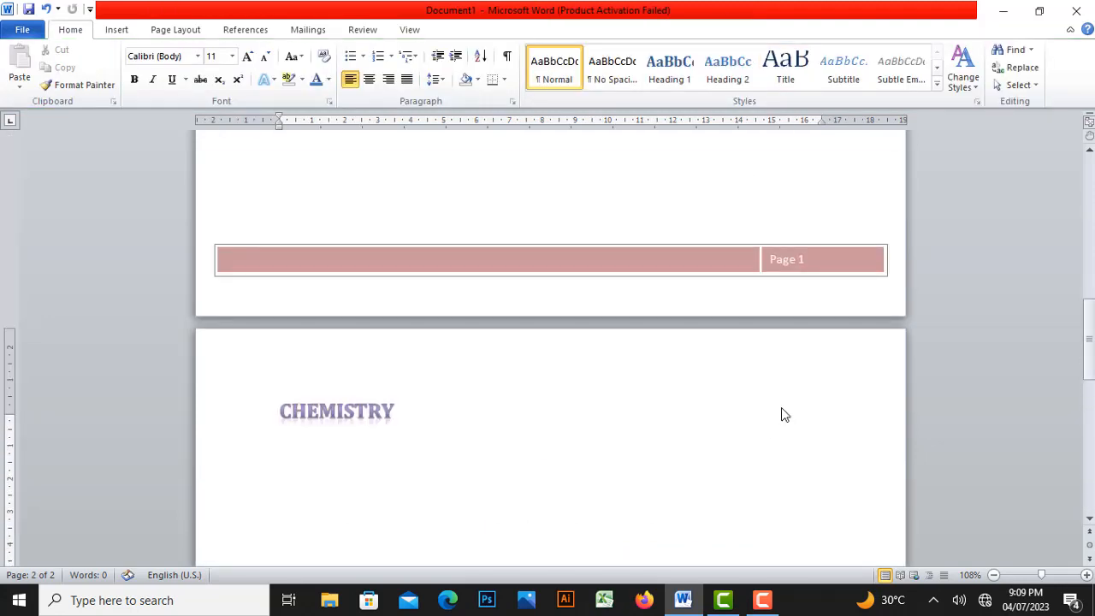
# Examine the CHEMISTRY header and the Tiles footer across both pages of the document.
pyautogui.scroll(3, 781, 415)
pyautogui.scroll(-8, 784, 406)
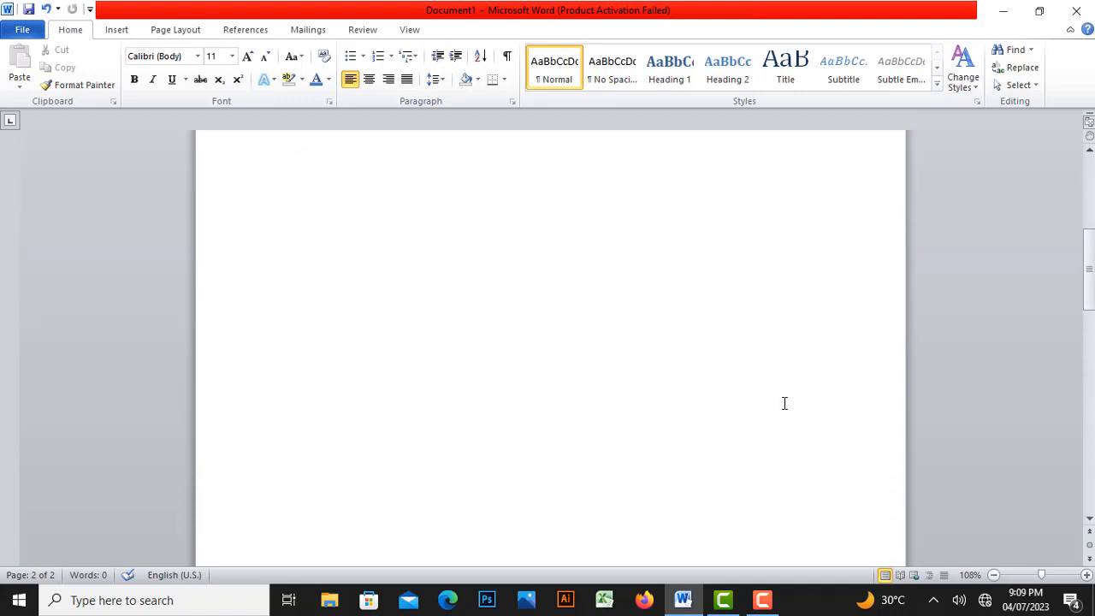
pyautogui.scroll(3, 784, 403)
pyautogui.scroll(-8, 784, 403)
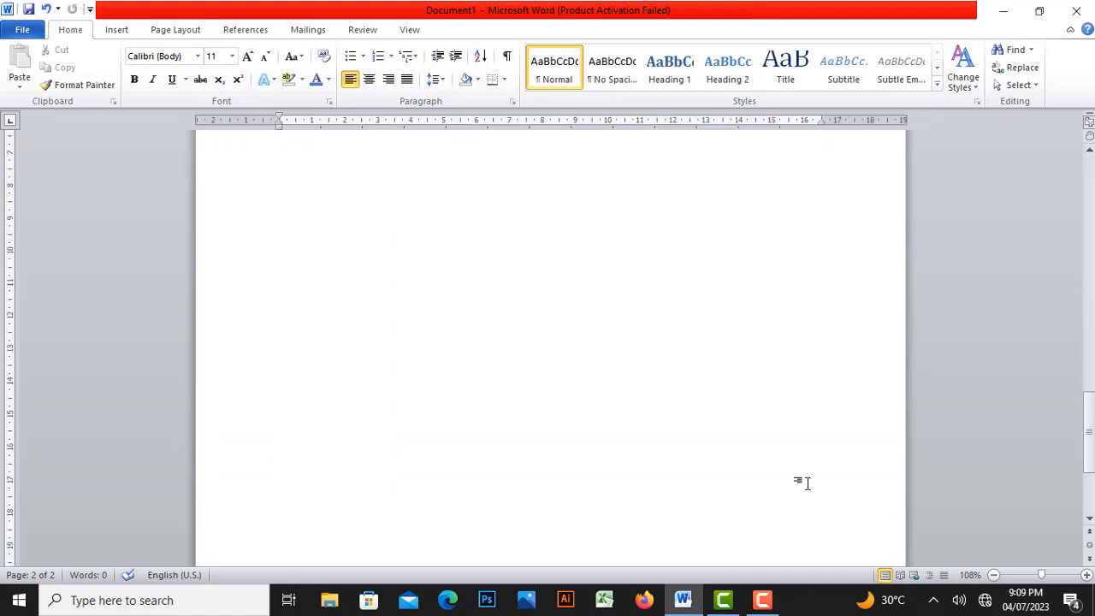
pyautogui.scroll(-2, 807, 483)
pyautogui.scroll(10, 809, 468)
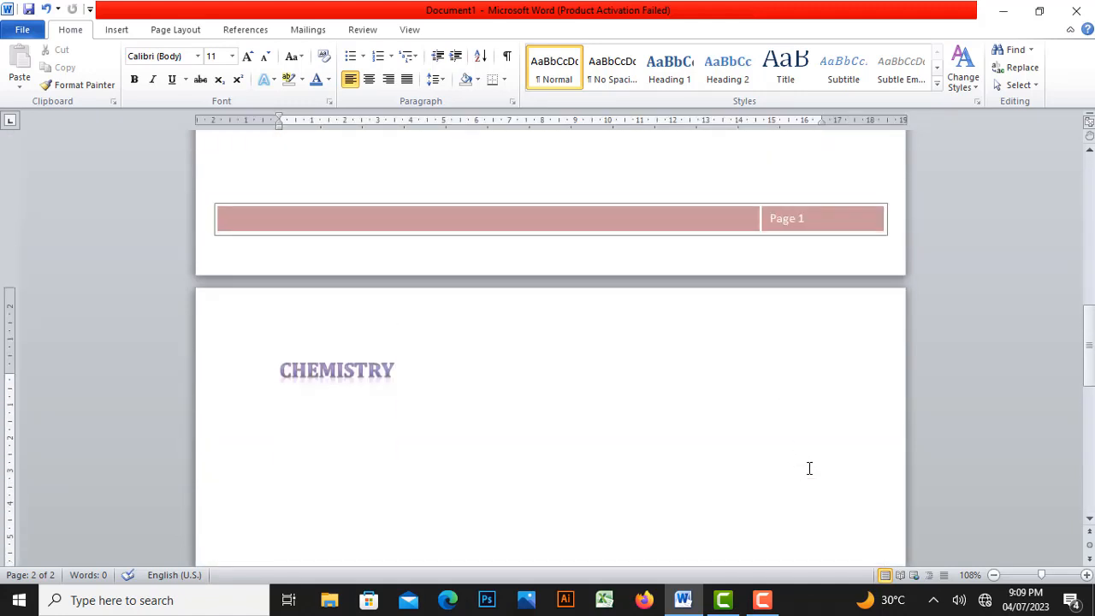
pyautogui.scroll(-3, 809, 466)
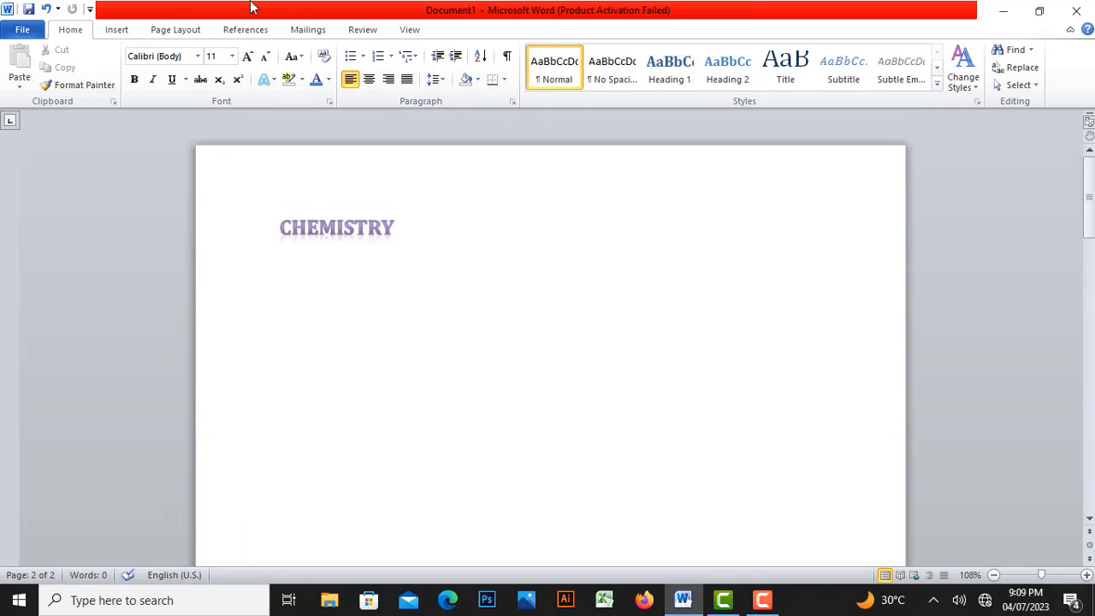
# Look through the page number placement, formatting and removal options without applying any of them.
pyautogui.click(117, 32)
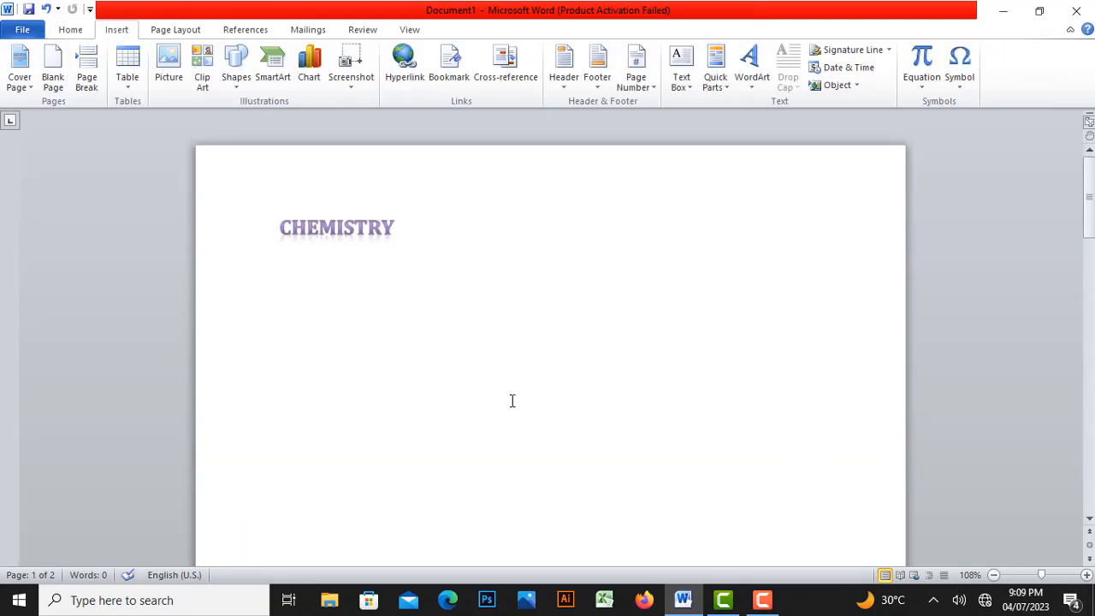
pyautogui.click(631, 91)
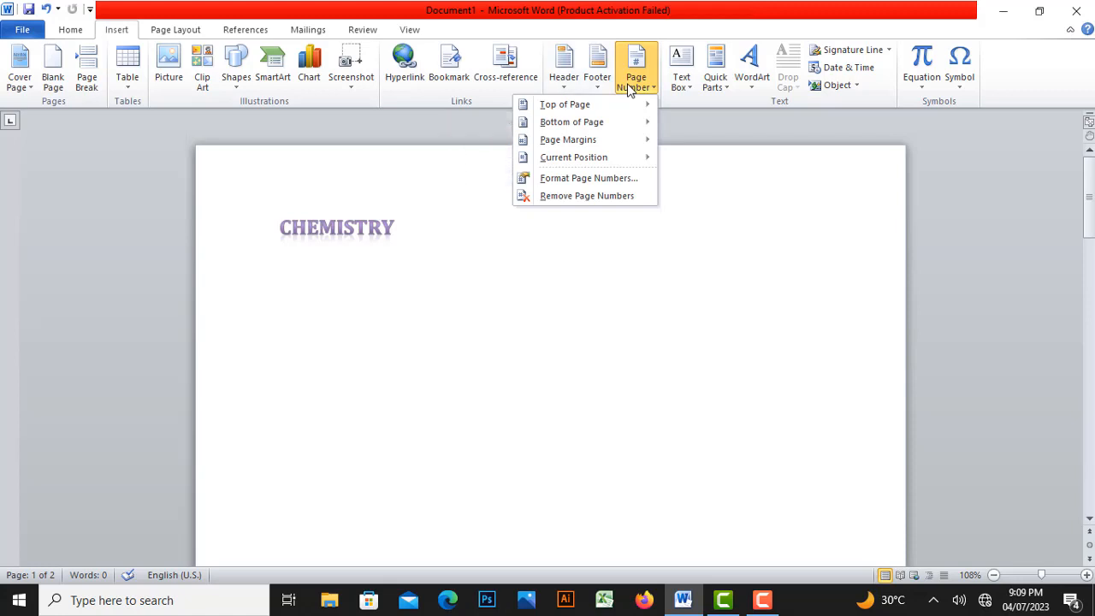
pyautogui.moveTo(561, 107)
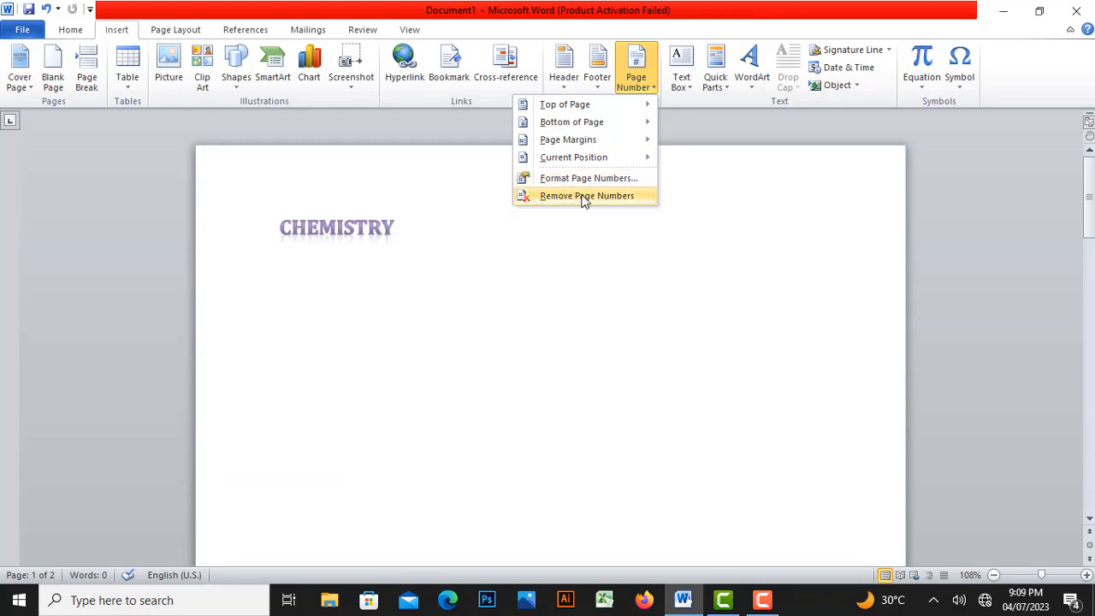
pyautogui.click(709, 147)
pyautogui.scroll(-1, 432, 320)
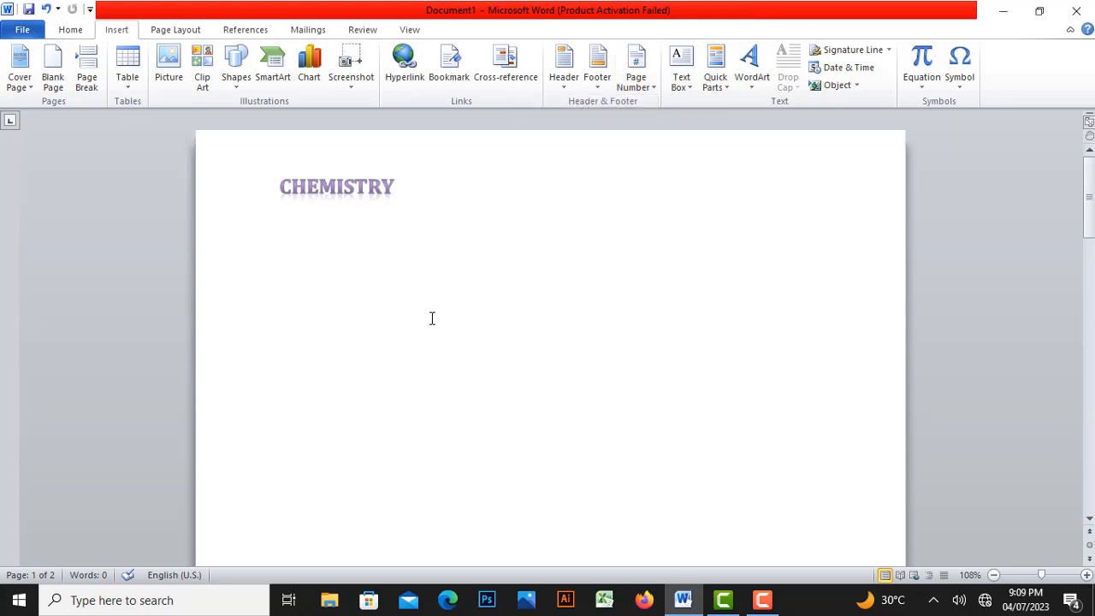
pyautogui.scroll(-3, 431, 315)
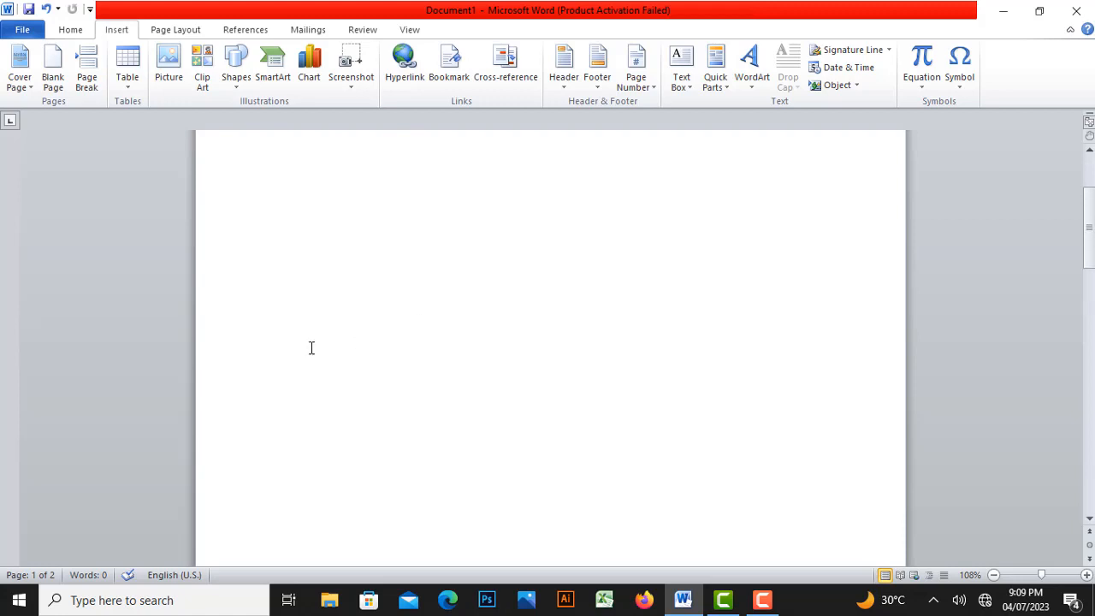
# Start a Microsoft Office signature line, setting the digital signature notice not to show again.
pyautogui.click(887, 49)
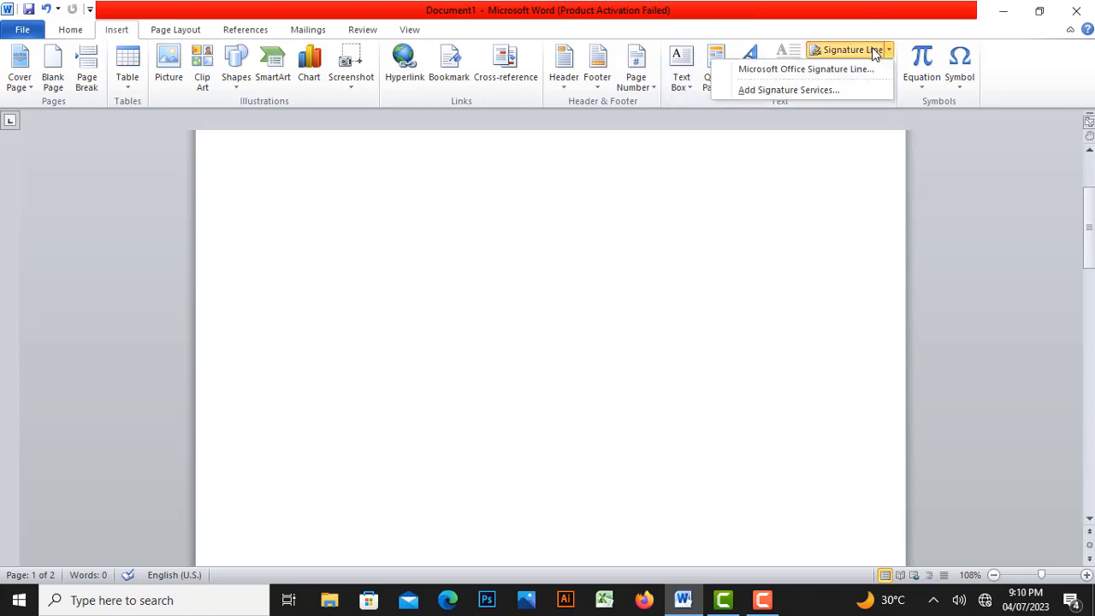
pyautogui.click(870, 68)
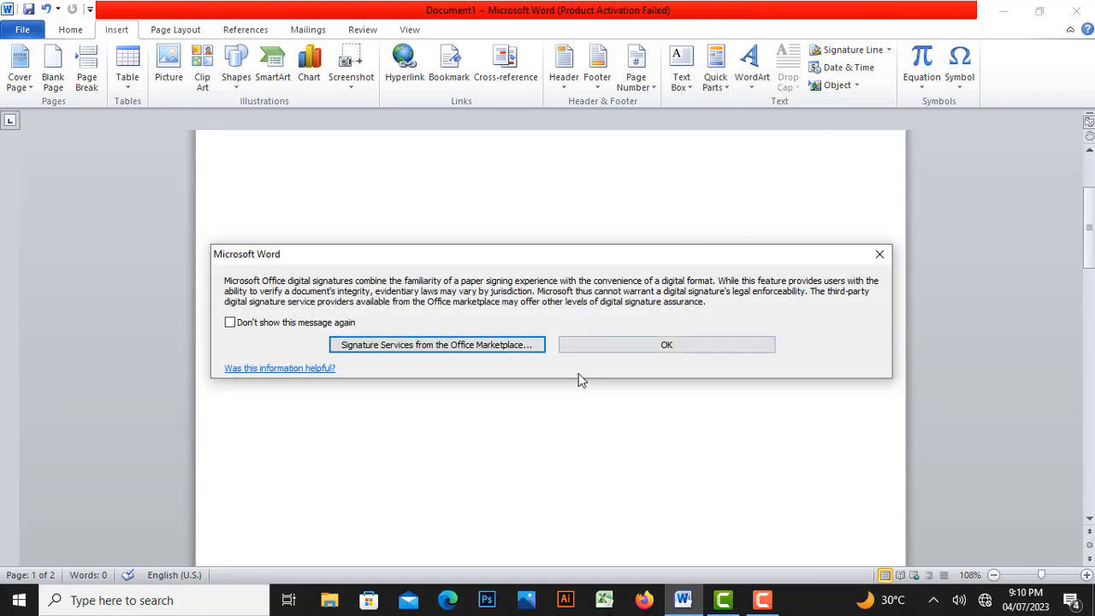
pyautogui.click(294, 324)
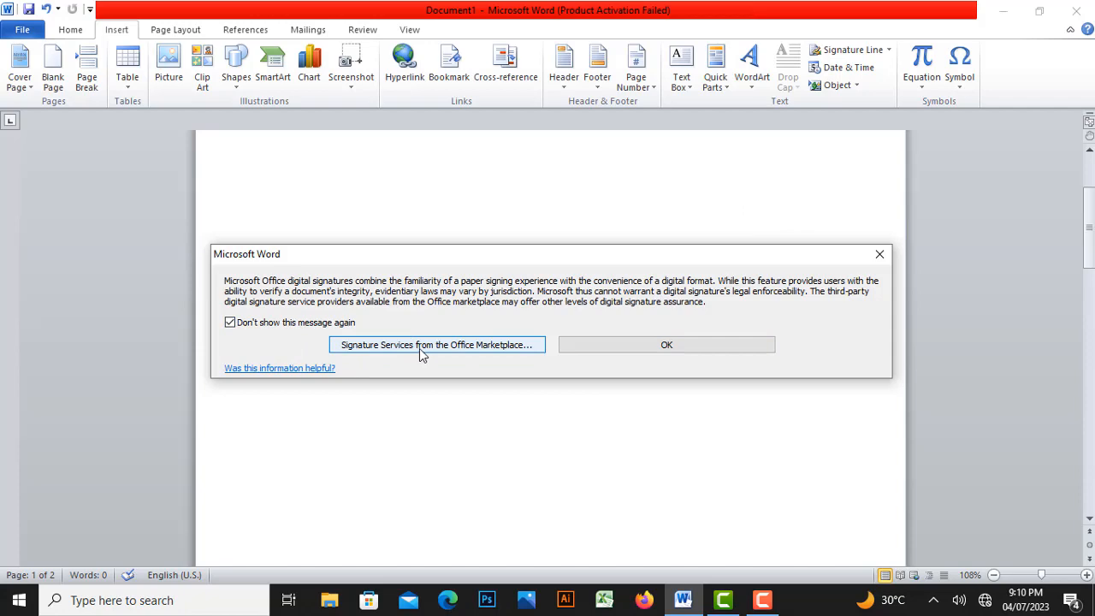
pyautogui.click(691, 348)
# Fill in the signer's title as TUTOR and the signer's e-mail address, keep the sign date shown, and insert the signature line.
pyautogui.moveTo(550, 183)
pyautogui.mouseDown()
pyautogui.moveTo(557, 283)
pyautogui.moveTo(374, 229)
pyautogui.moveTo(379, 204)
pyautogui.mouseUp()
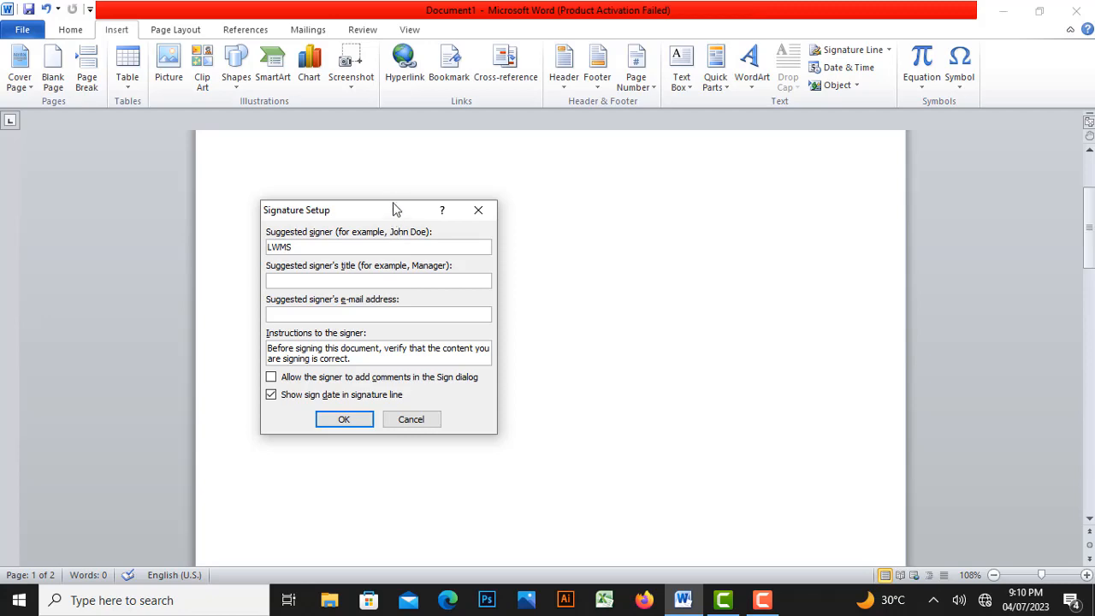
pyautogui.moveTo(394, 209); pyautogui.dragTo(420, 152)
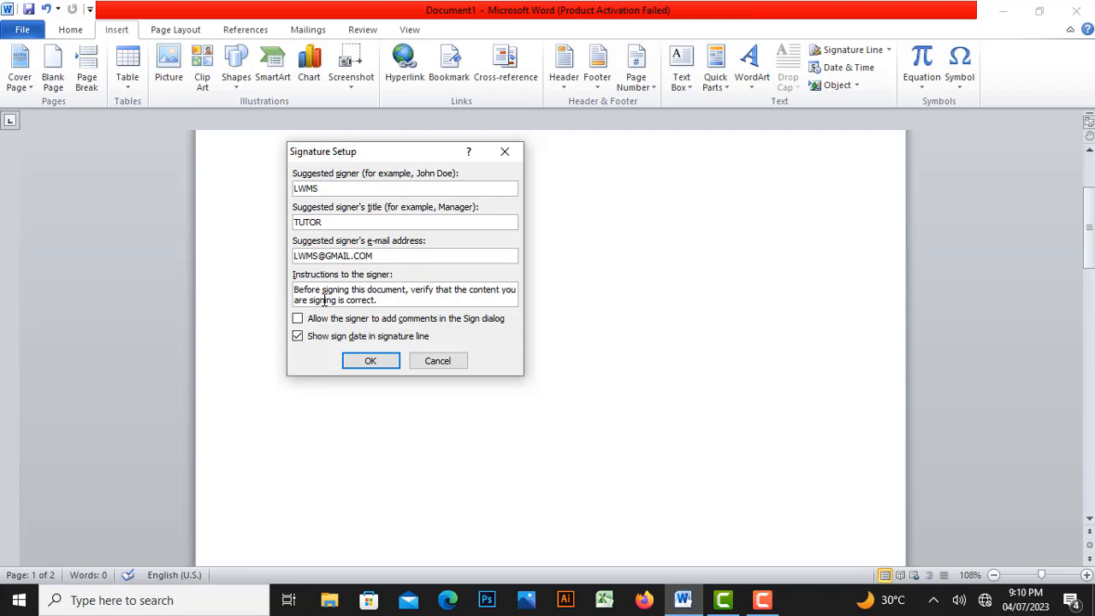
pyautogui.moveTo(424, 154)
pyautogui.mouseDown()
pyautogui.moveTo(434, 180)
pyautogui.moveTo(403, 164)
pyautogui.moveTo(415, 157)
pyautogui.moveTo(414, 123)
pyautogui.mouseUp()
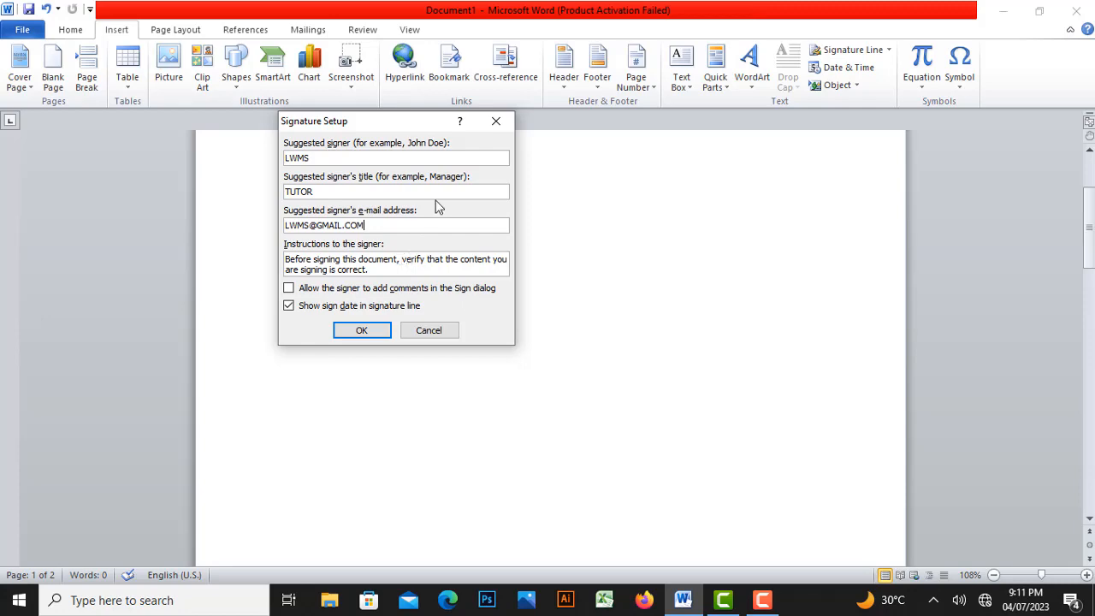
pyautogui.moveTo(420, 128)
pyautogui.mouseDown()
pyautogui.moveTo(401, 152)
pyautogui.moveTo(381, 230)
pyautogui.moveTo(411, 229)
pyautogui.mouseUp()
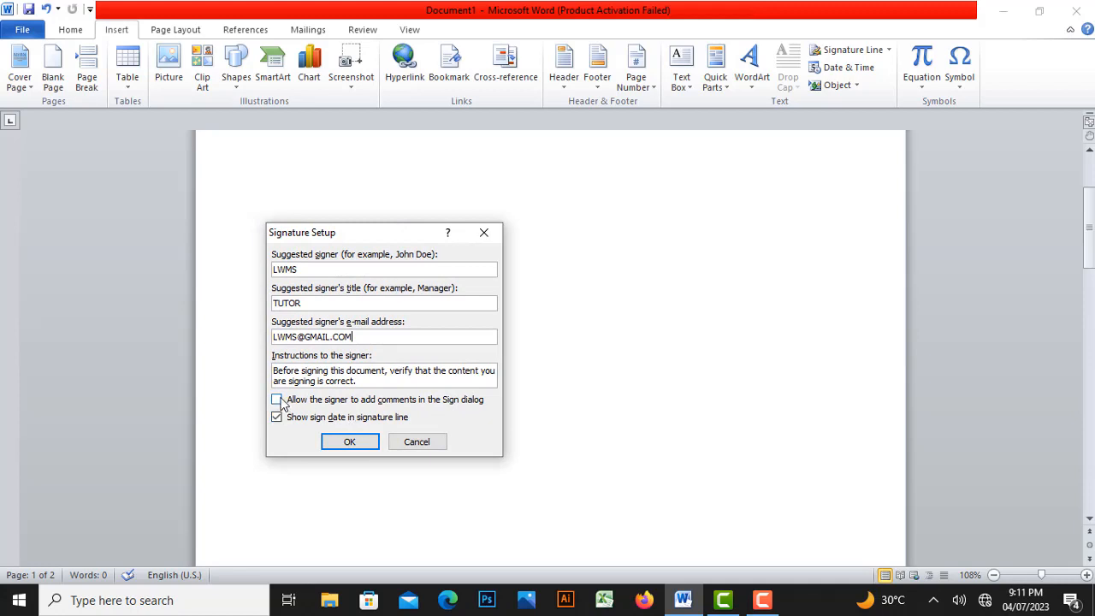
pyautogui.click(366, 441)
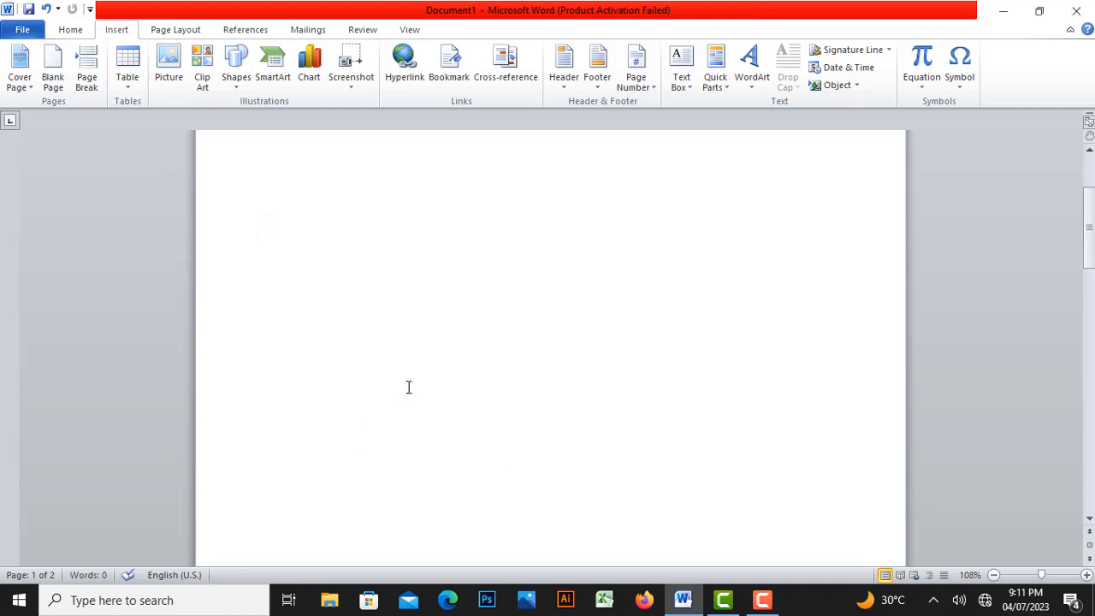
# Locate the inserted signature line on page 1 and try to move it freely on the page.
pyautogui.scroll(-5, 415, 367)
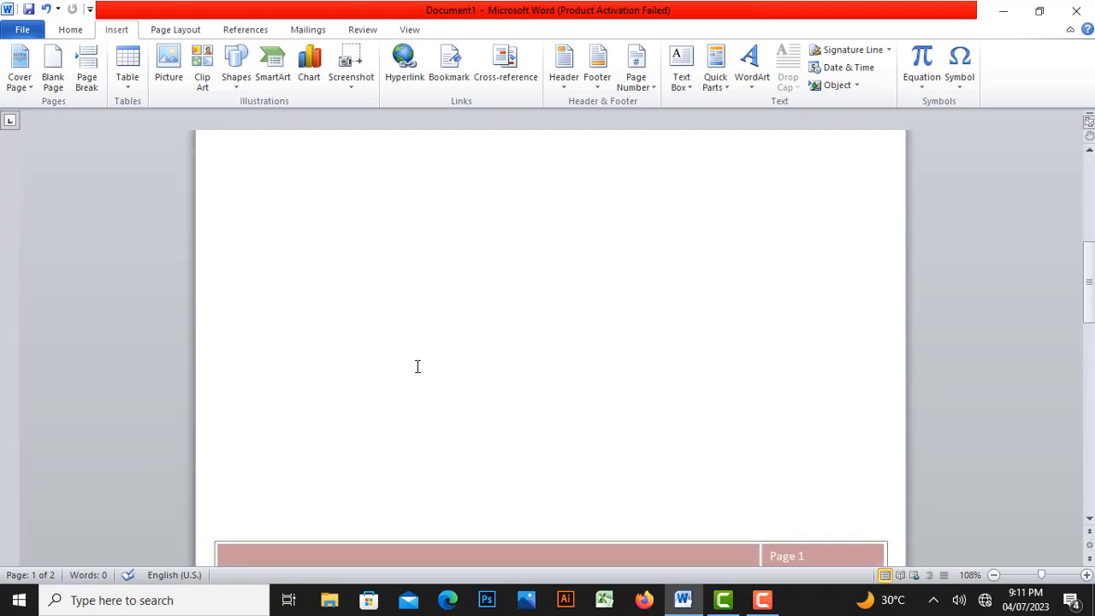
pyautogui.scroll(-5, 417, 366)
pyautogui.scroll(5, 417, 366)
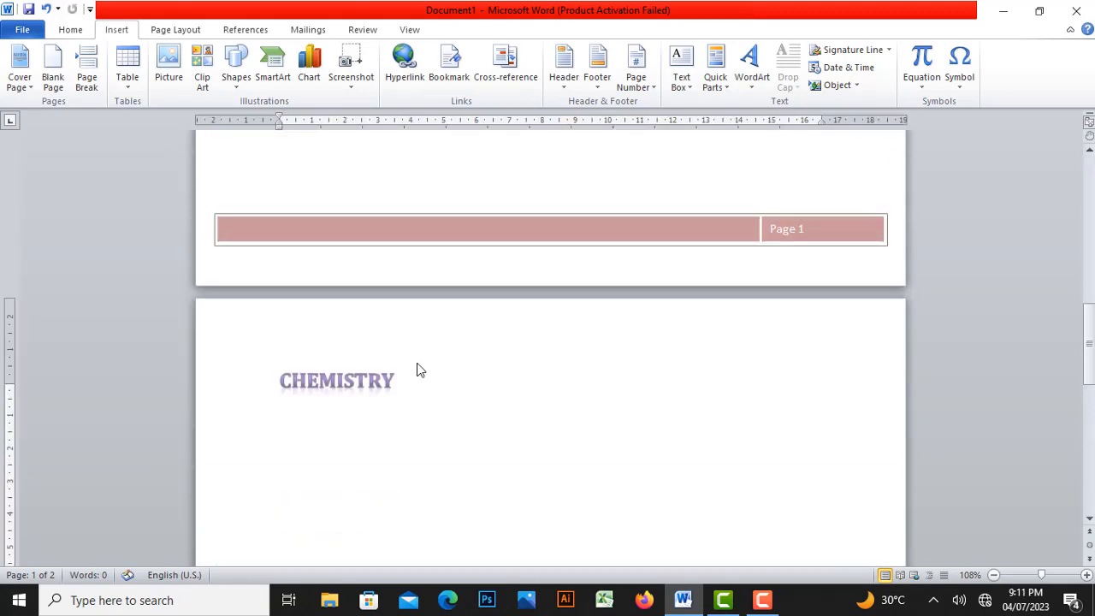
pyautogui.scroll(5, 417, 363)
pyautogui.click(417, 359)
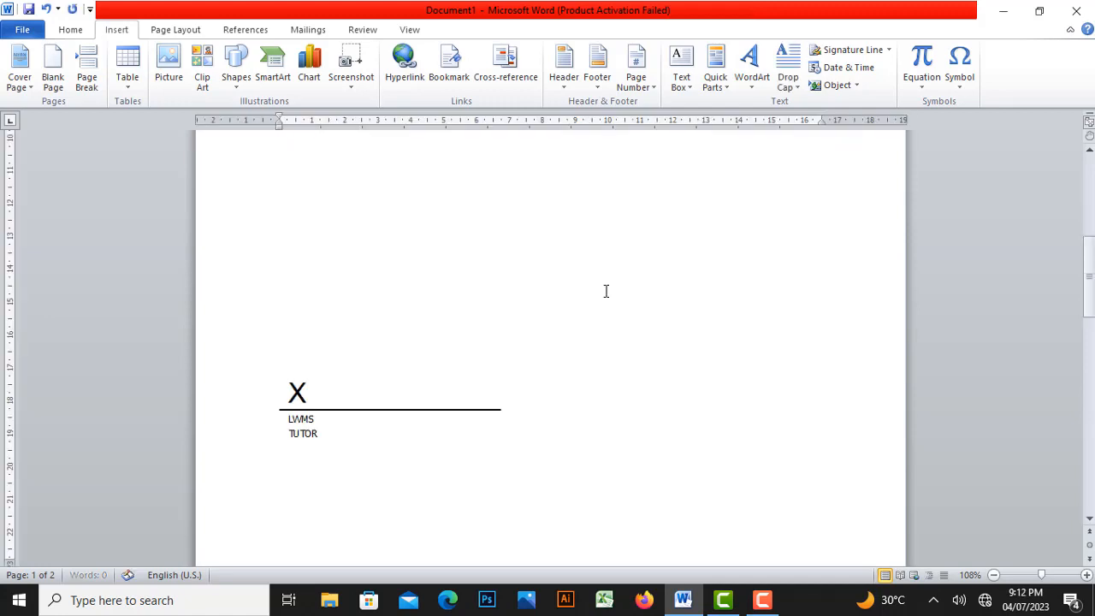
pyautogui.click(306, 392)
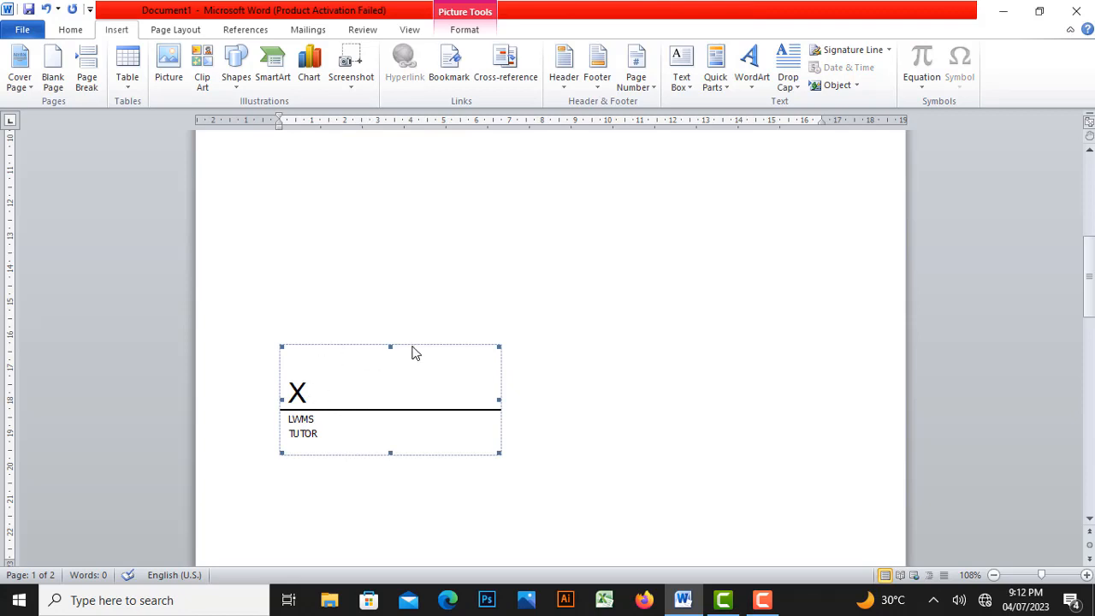
pyautogui.moveTo(414, 353)
pyautogui.mouseDown()
pyautogui.moveTo(402, 401)
pyautogui.moveTo(370, 414)
pyautogui.mouseUp()
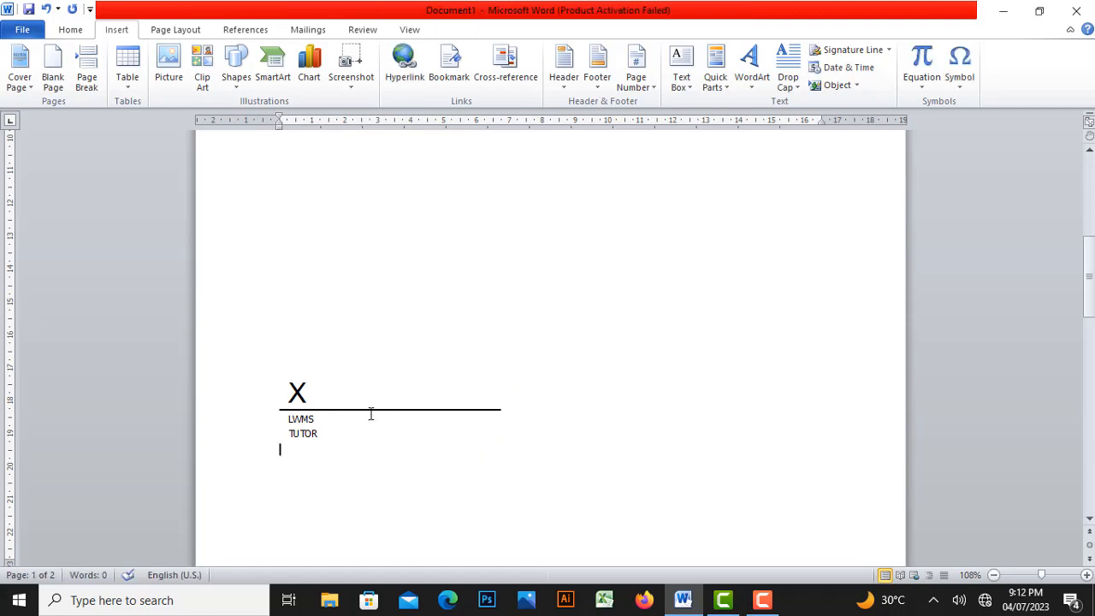
# Position the signature line at the top left of page 1 with text wrapping.
pyautogui.click(321, 407)
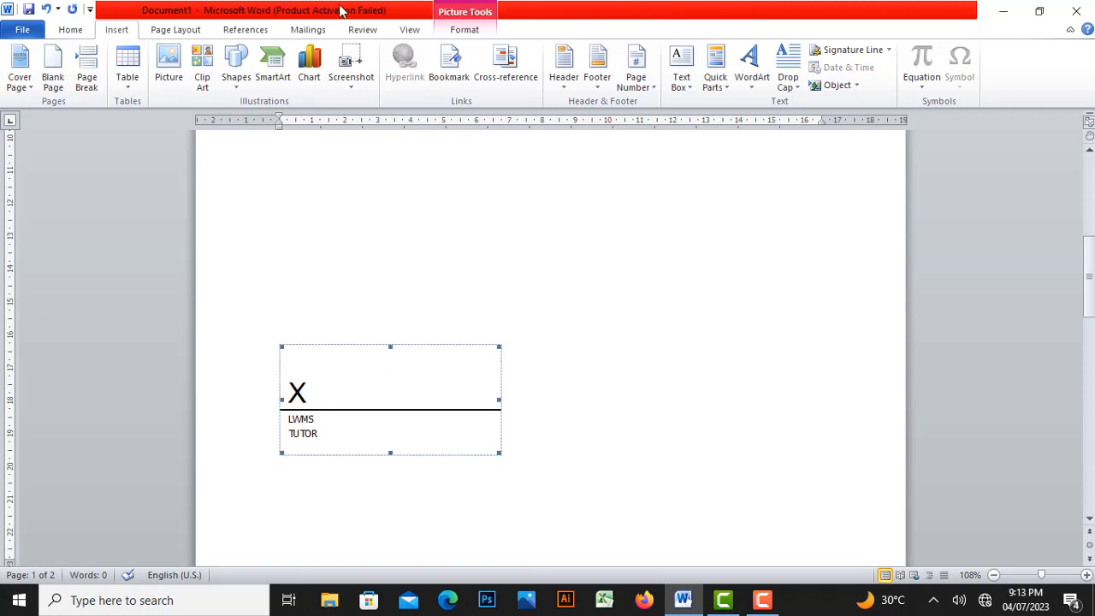
pyautogui.click(473, 12)
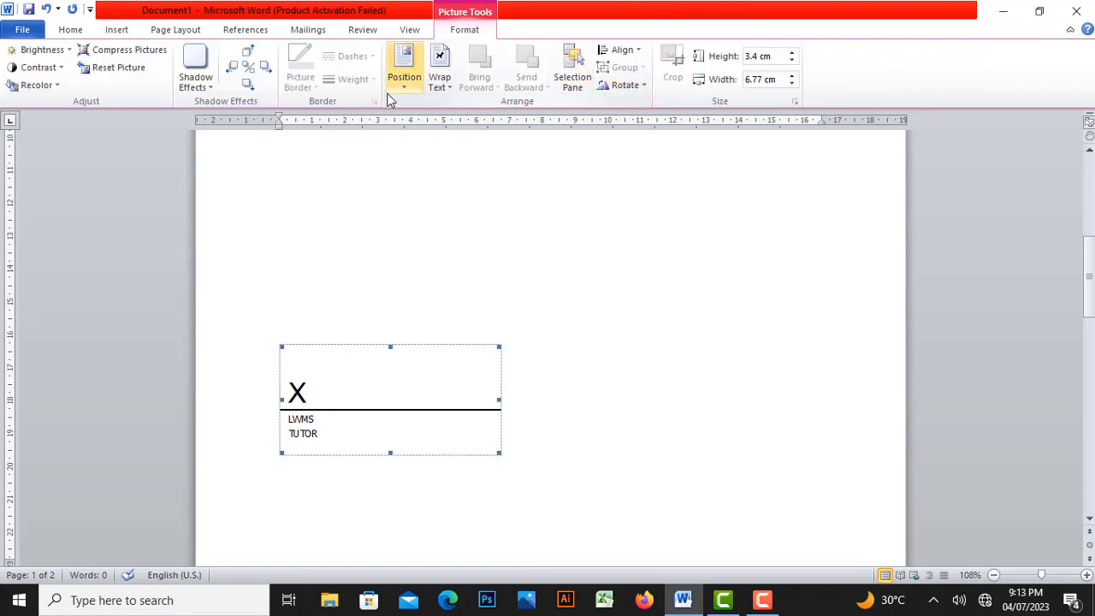
pyautogui.click(404, 73)
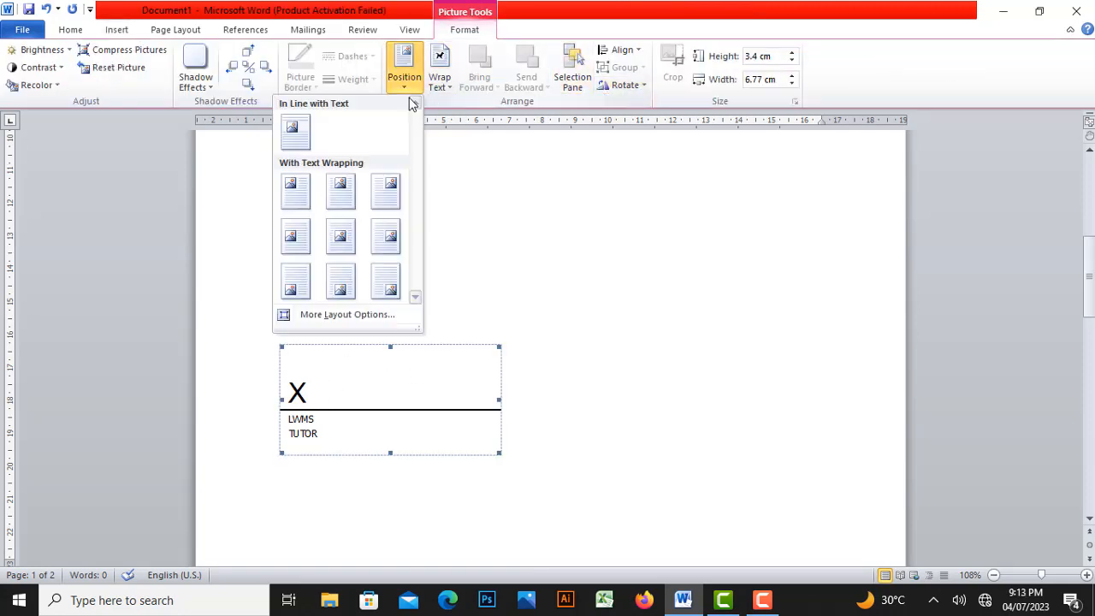
pyautogui.click(298, 195)
pyautogui.scroll(5, 487, 359)
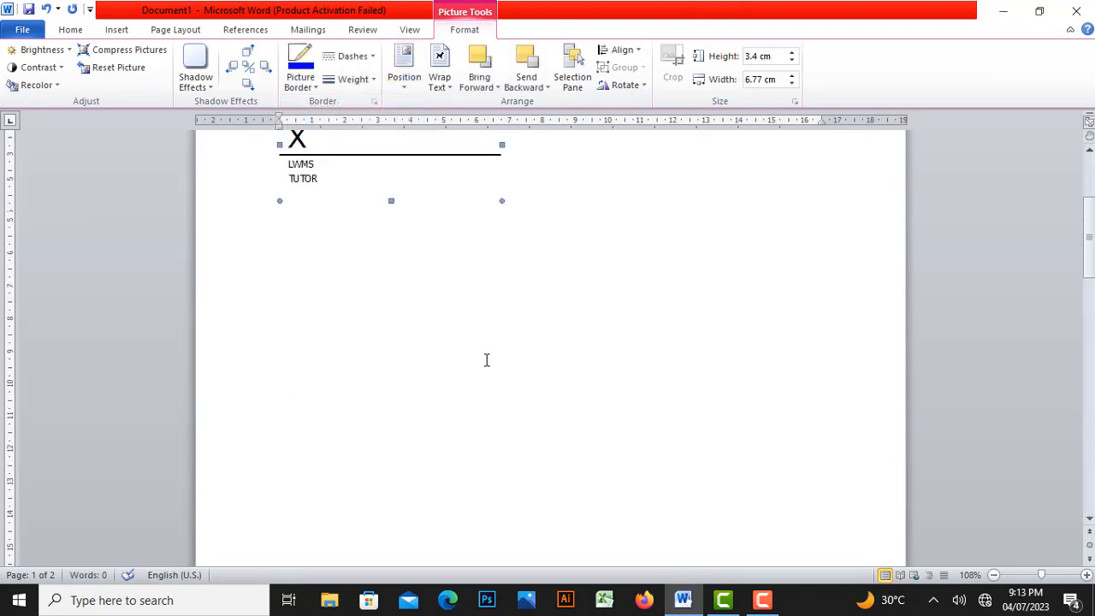
# Move the signature line down into the lower part of page 1.
pyautogui.moveTo(348, 314); pyautogui.dragTo(327, 487)
pyautogui.scroll(-3, 336, 479)
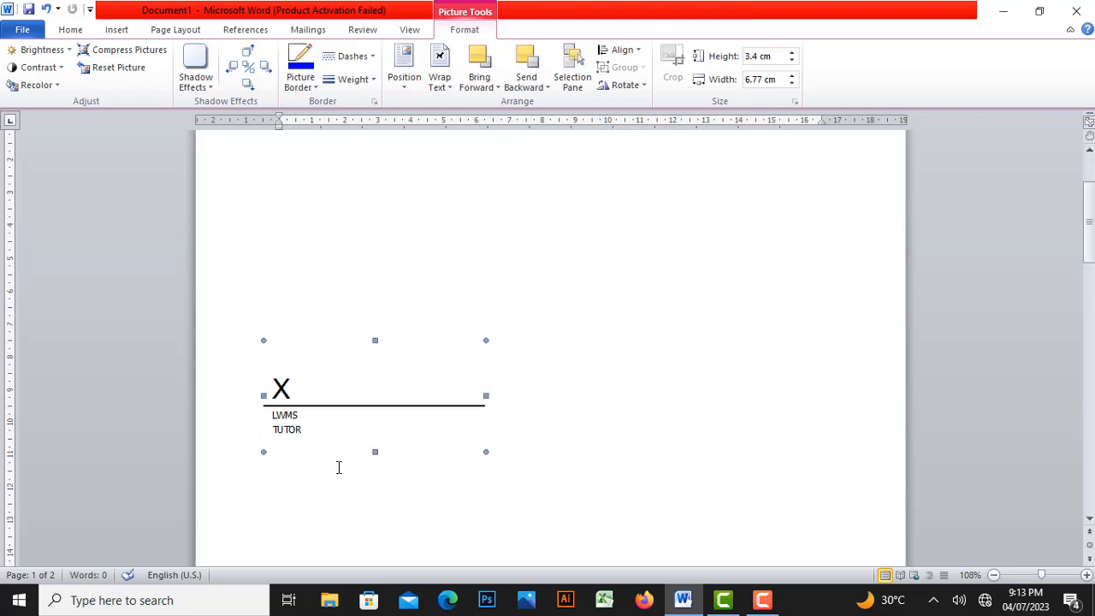
pyautogui.moveTo(362, 379); pyautogui.dragTo(336, 476)
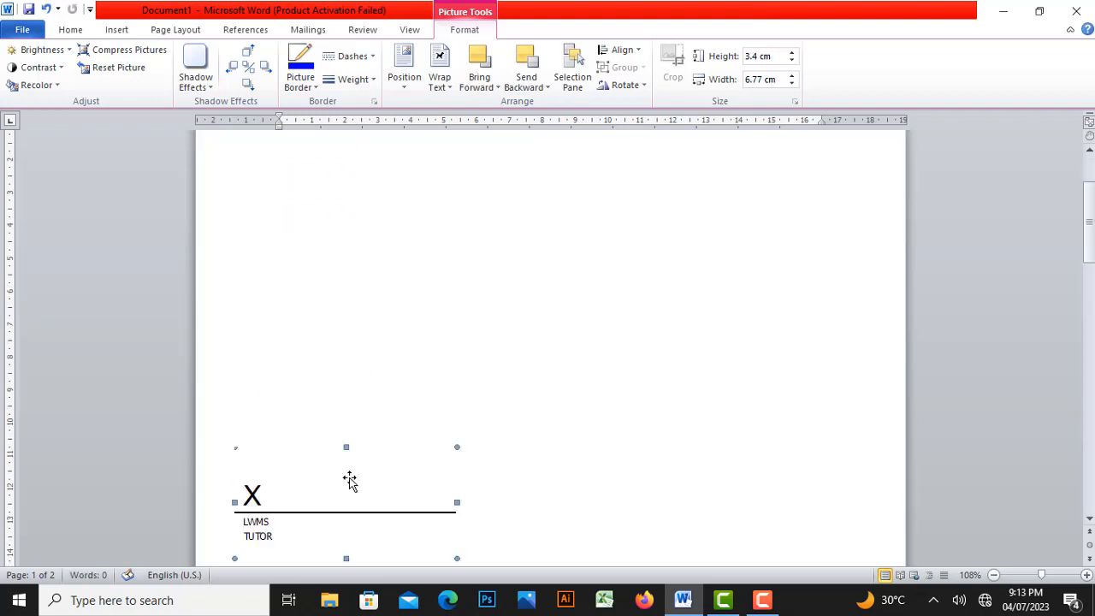
pyautogui.scroll(1, 625, 437)
pyautogui.scroll(-7, 625, 437)
pyautogui.click(628, 420)
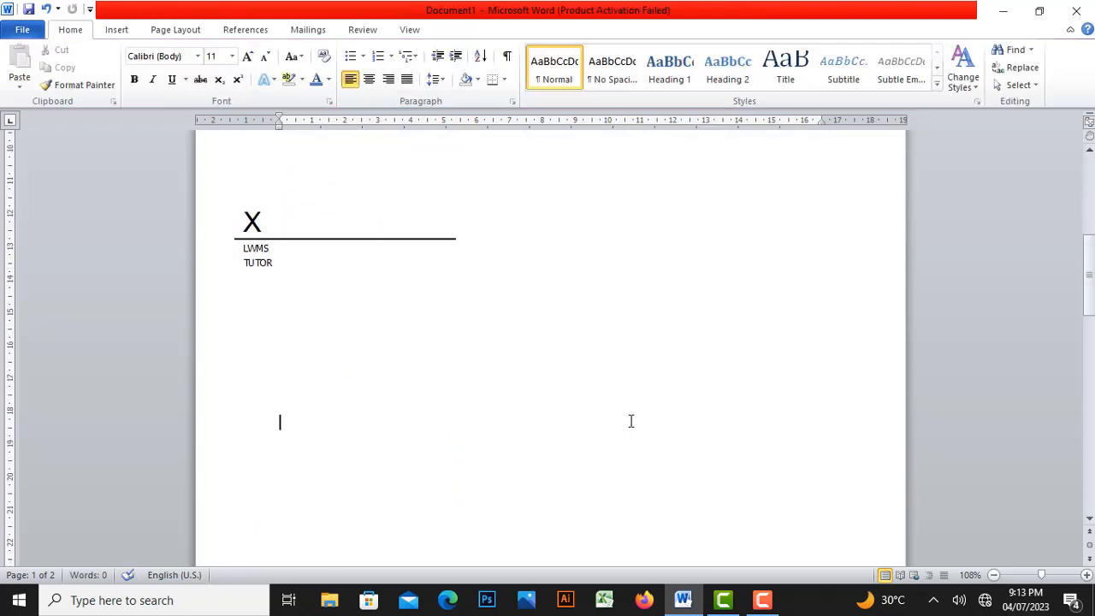
pyautogui.click(366, 209)
pyautogui.moveTo(334, 349)
pyautogui.mouseDown()
pyautogui.moveTo(354, 496)
pyautogui.moveTo(379, 454)
pyautogui.moveTo(374, 428)
pyautogui.mouseUp()
pyautogui.scroll(6, 745, 361)
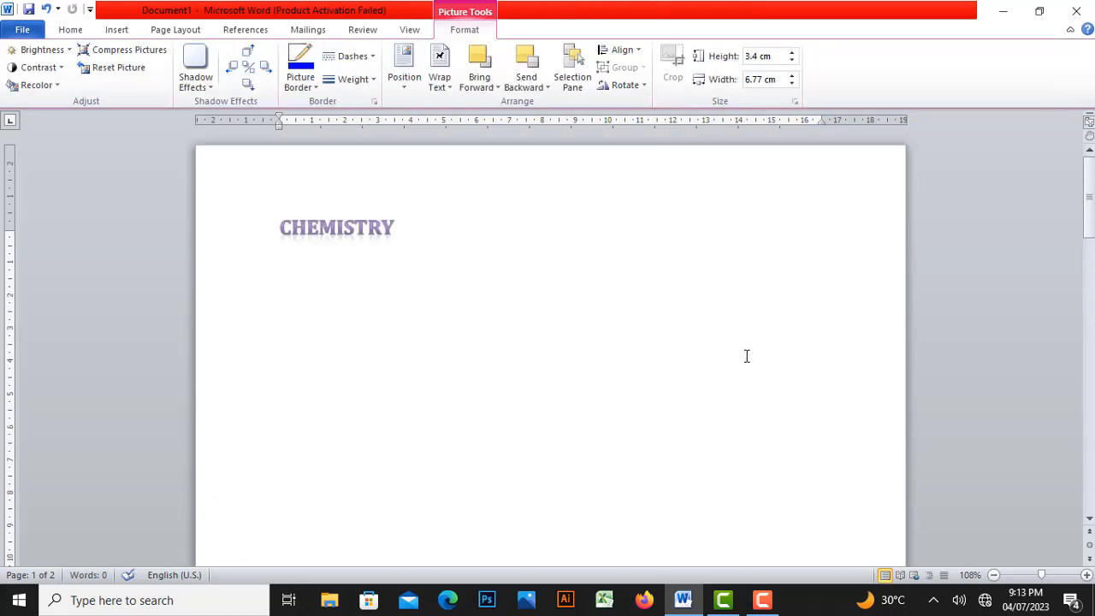
# Insert the date in the body of page 1 in the format "Tuesday, July 4, 2023".
pyautogui.click(121, 30)
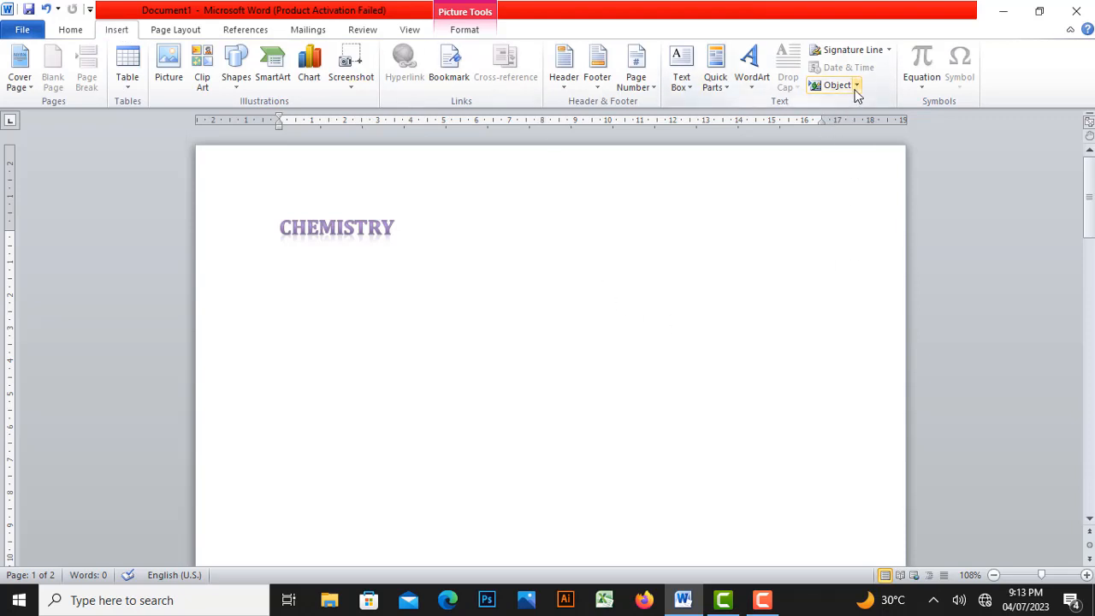
pyautogui.click(349, 323)
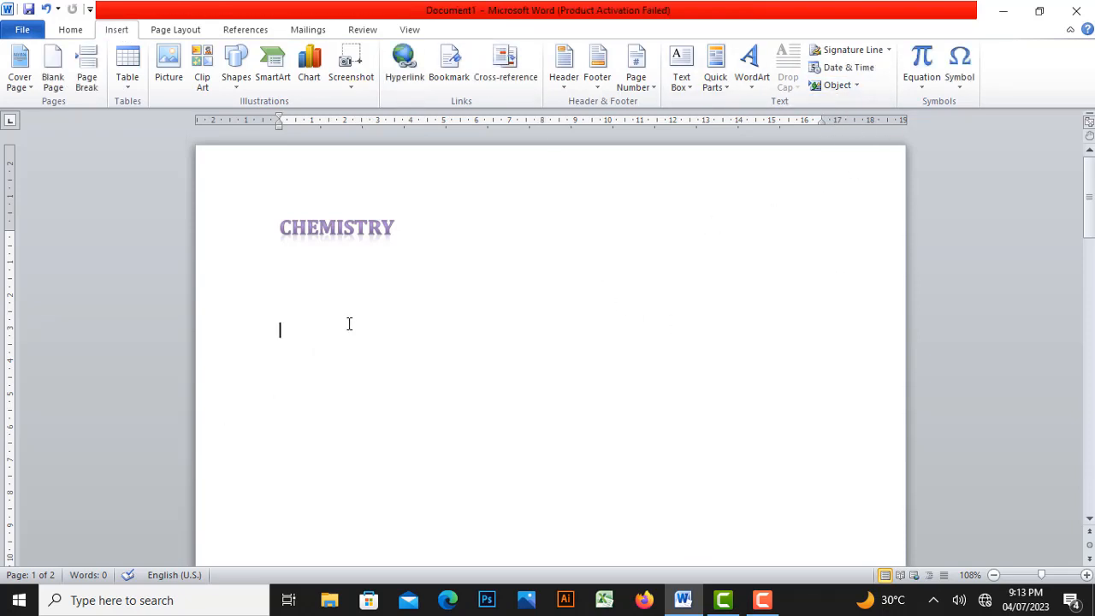
pyautogui.click(858, 67)
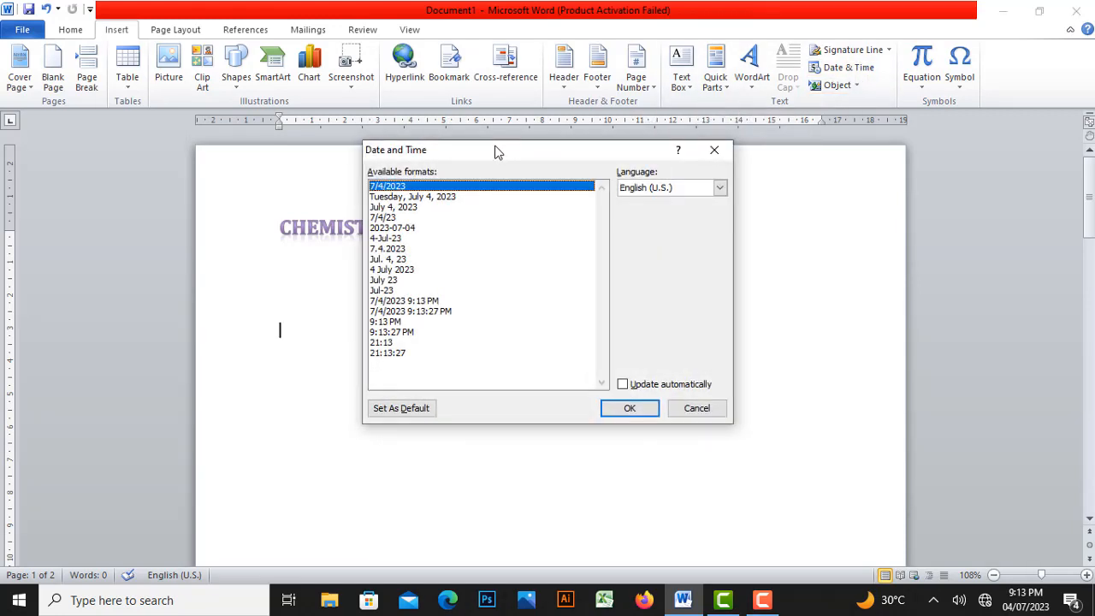
pyautogui.moveTo(498, 151); pyautogui.dragTo(544, 152)
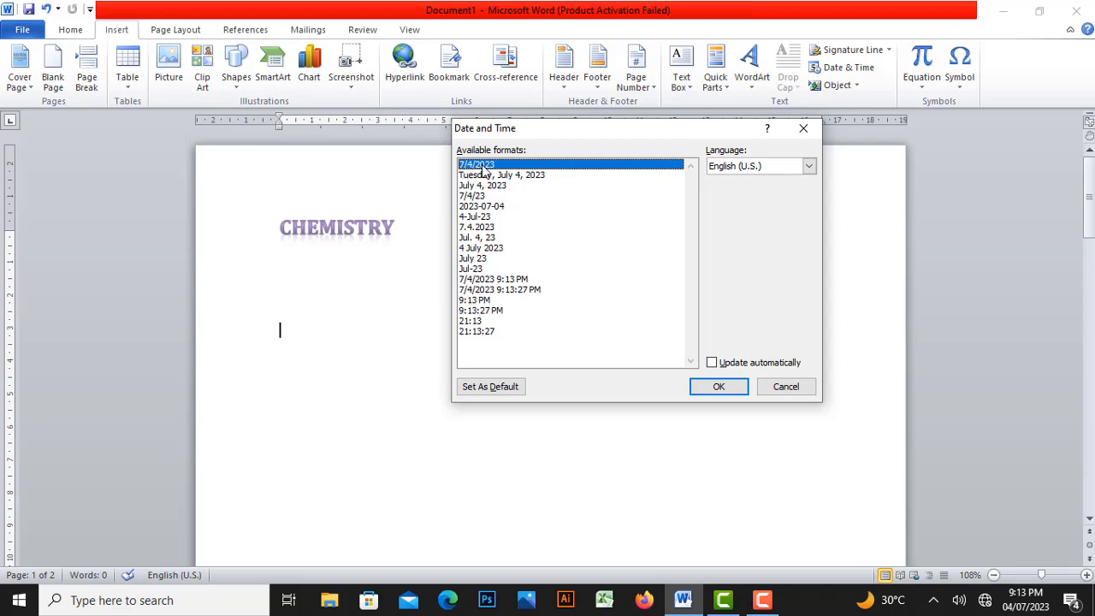
pyautogui.click(525, 177)
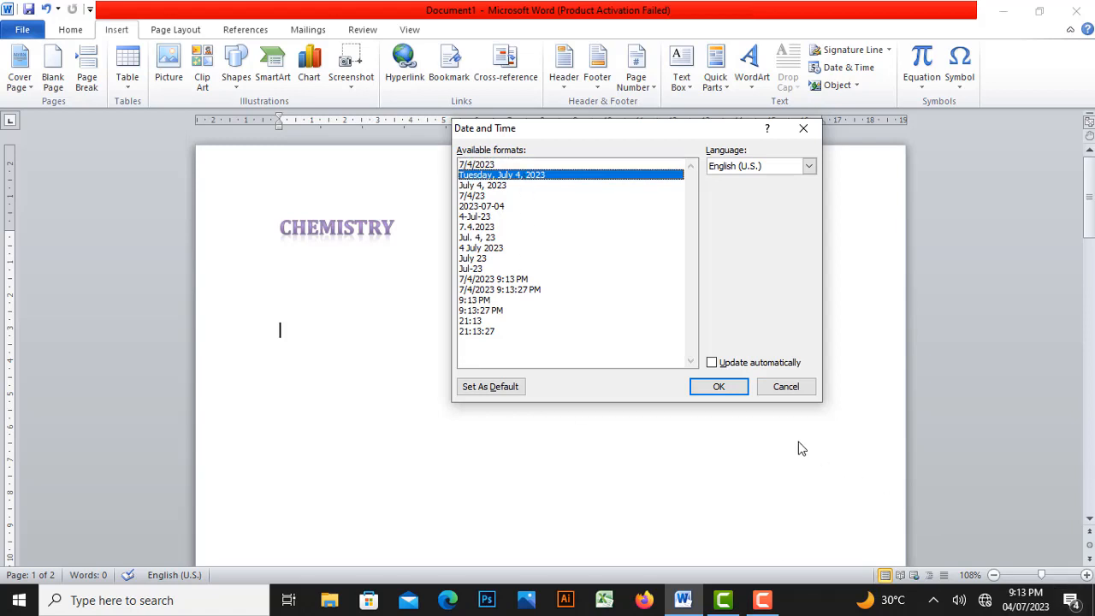
pyautogui.click(737, 391)
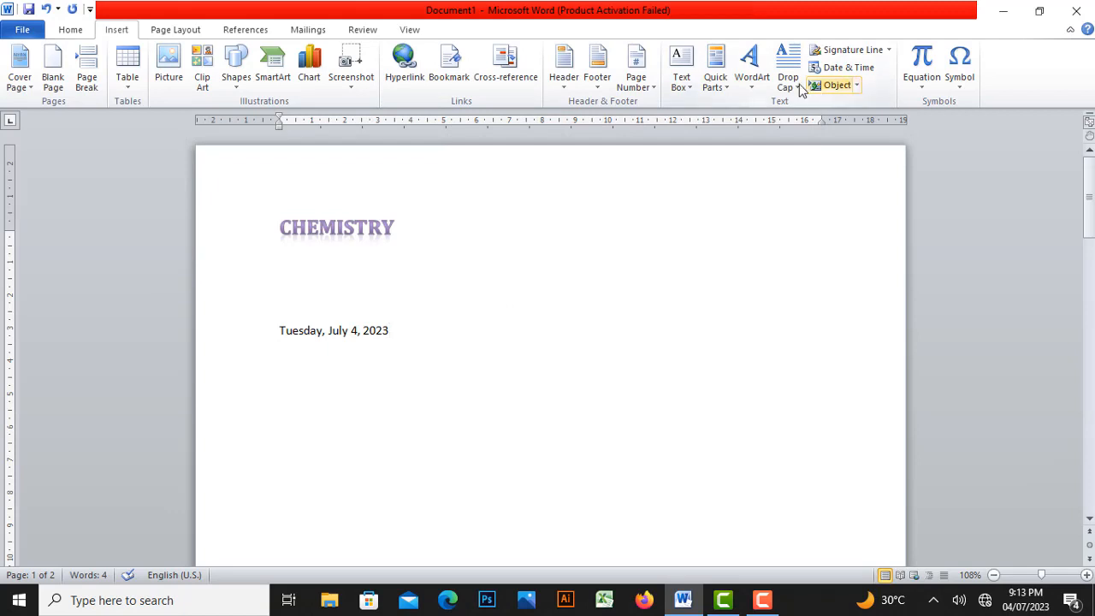
# Insert a new WordPad Document object shown as an icon at the date line, and close its empty editing window.
pyautogui.click(857, 86)
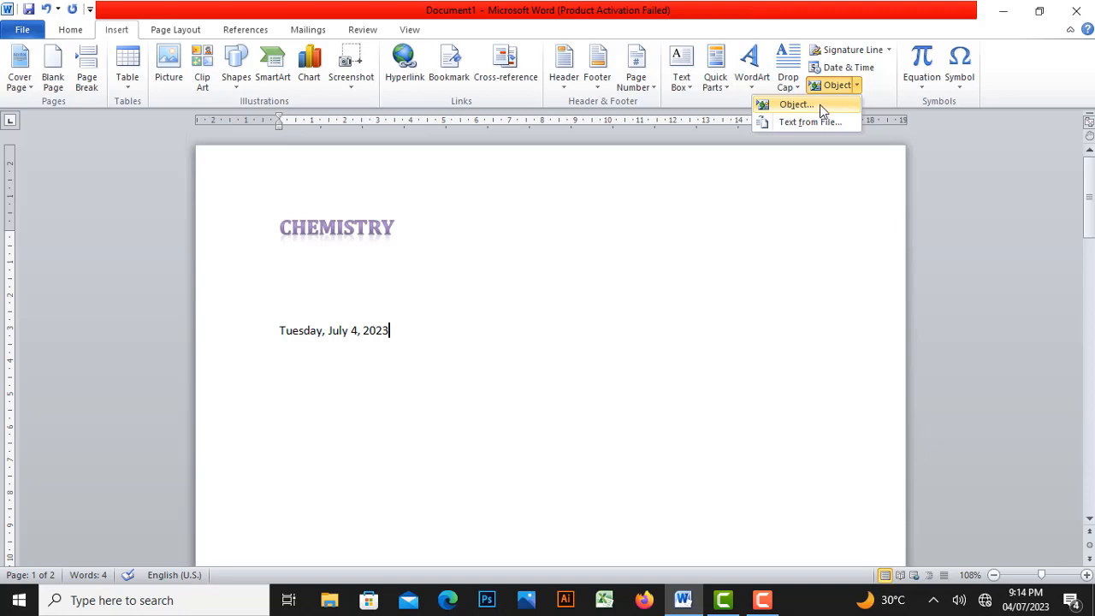
pyautogui.click(819, 104)
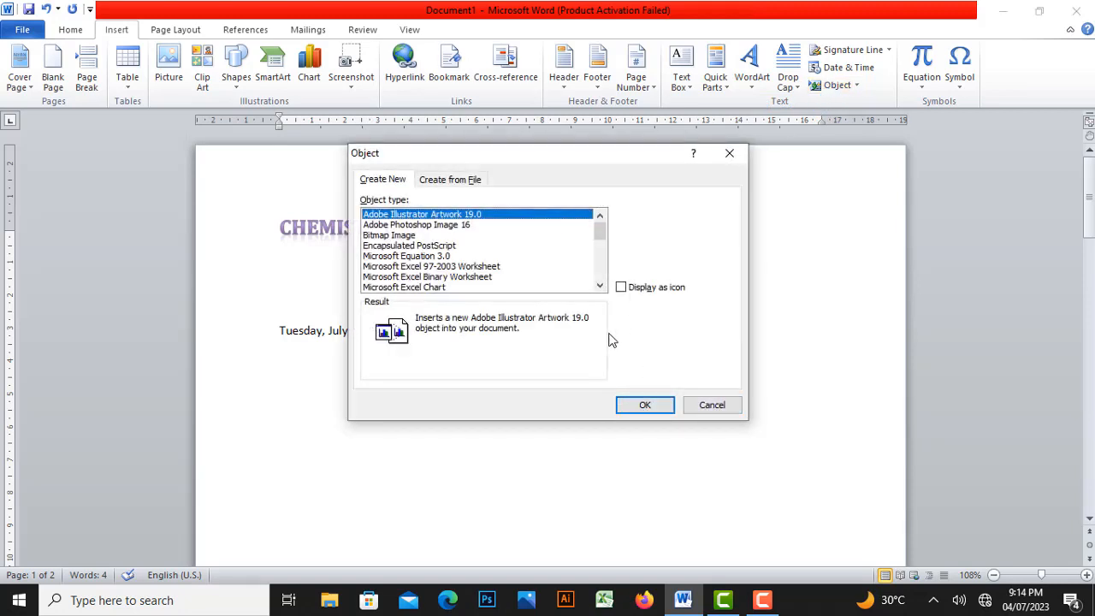
pyautogui.click(621, 288)
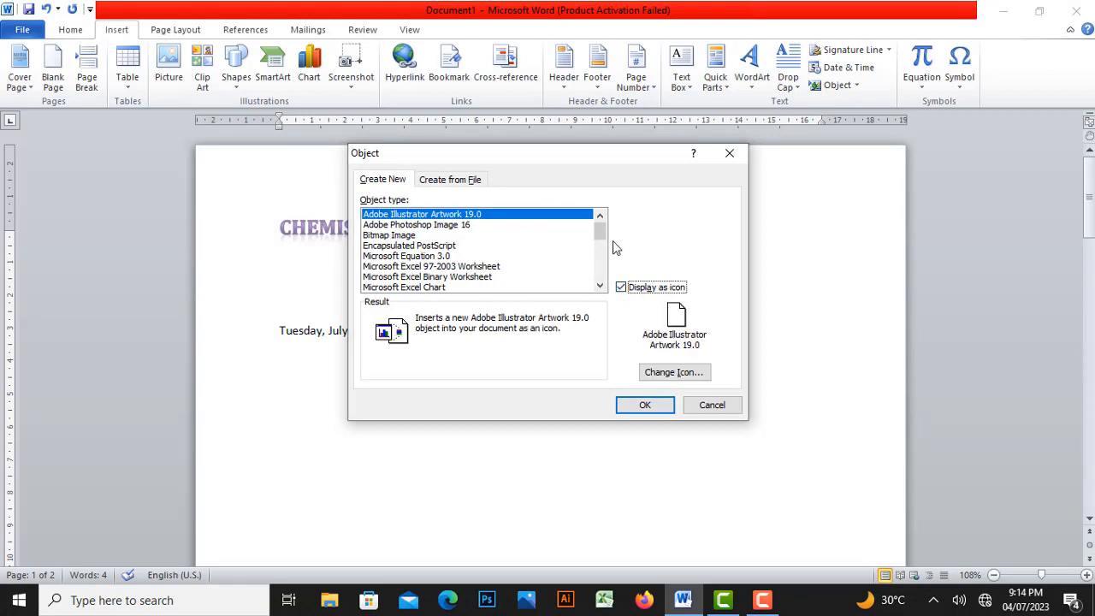
pyautogui.moveTo(602, 232); pyautogui.dragTo(606, 283)
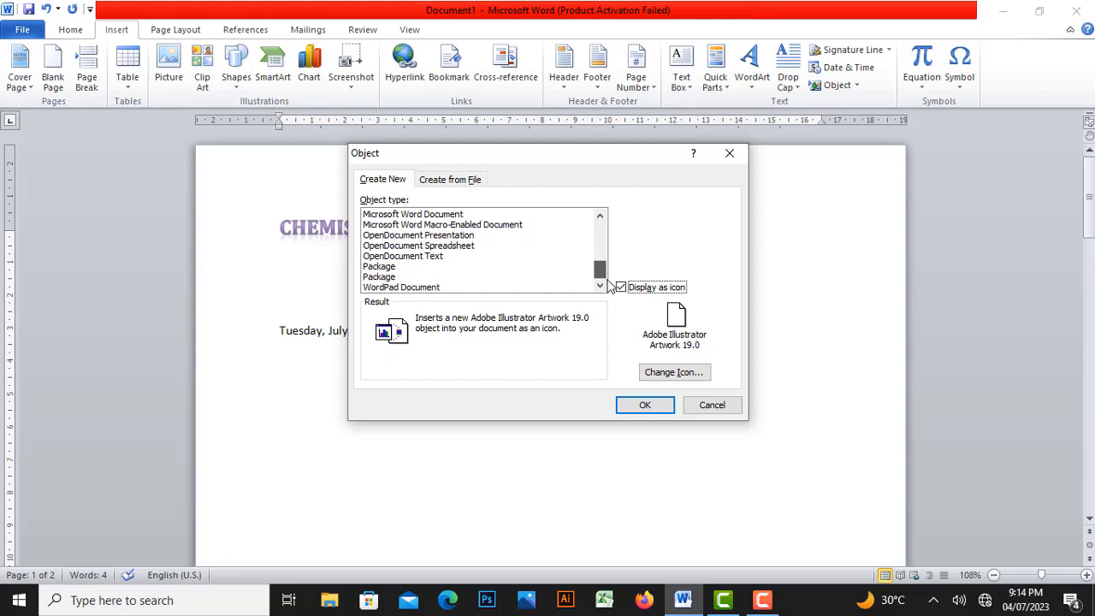
pyautogui.click(440, 288)
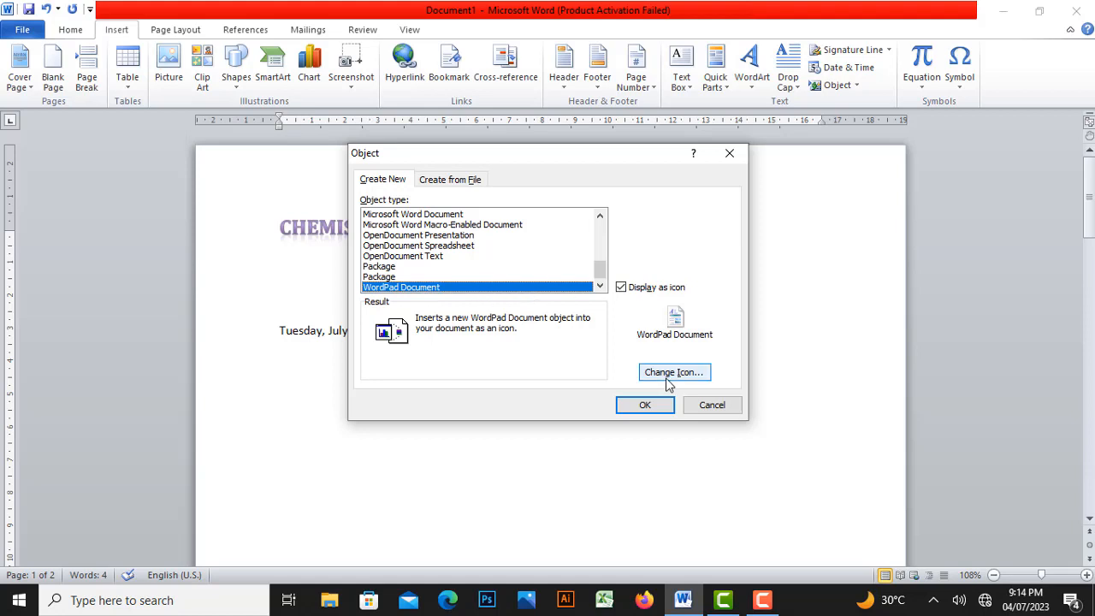
pyautogui.click(646, 405)
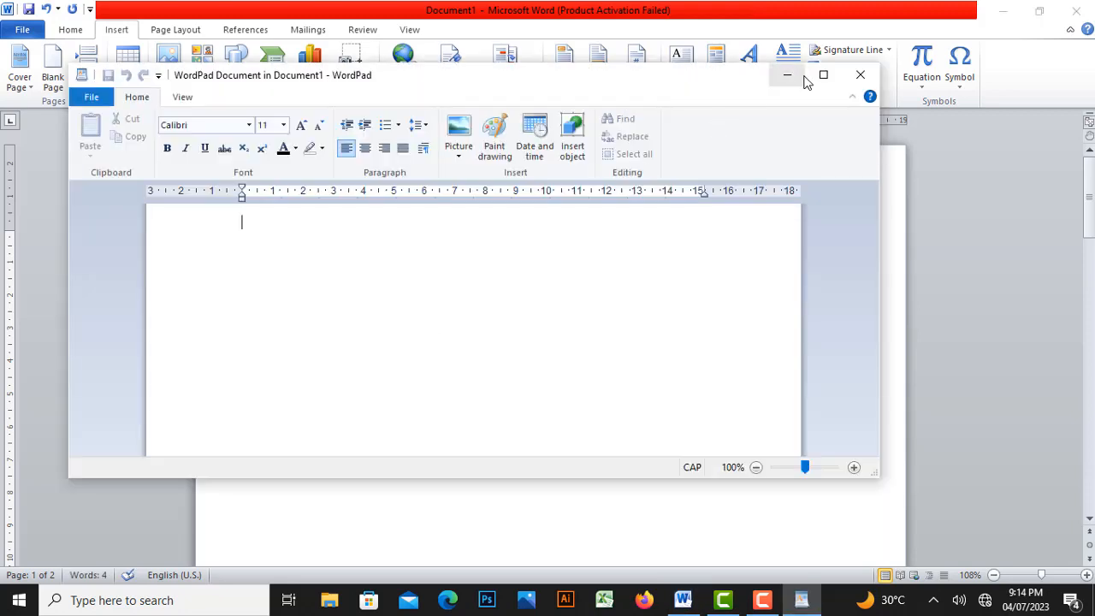
pyautogui.click(860, 76)
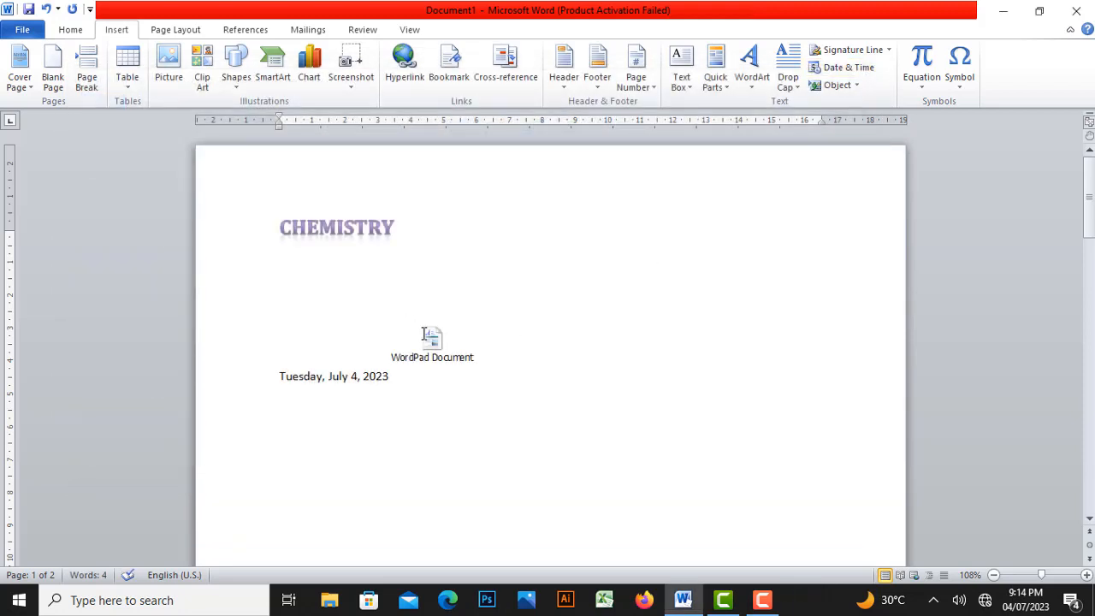
# Move the WordPad Document icon below the date line, and open the embedded document and close it again.
pyautogui.moveTo(437, 334); pyautogui.dragTo(709, 430)
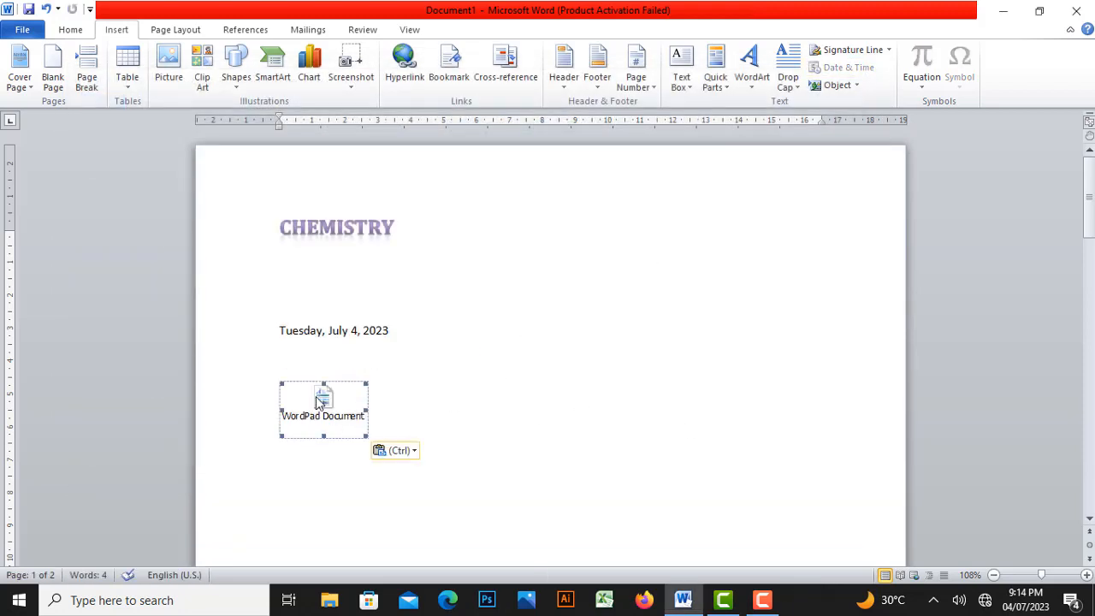
pyautogui.moveTo(303, 402); pyautogui.dragTo(543, 433)
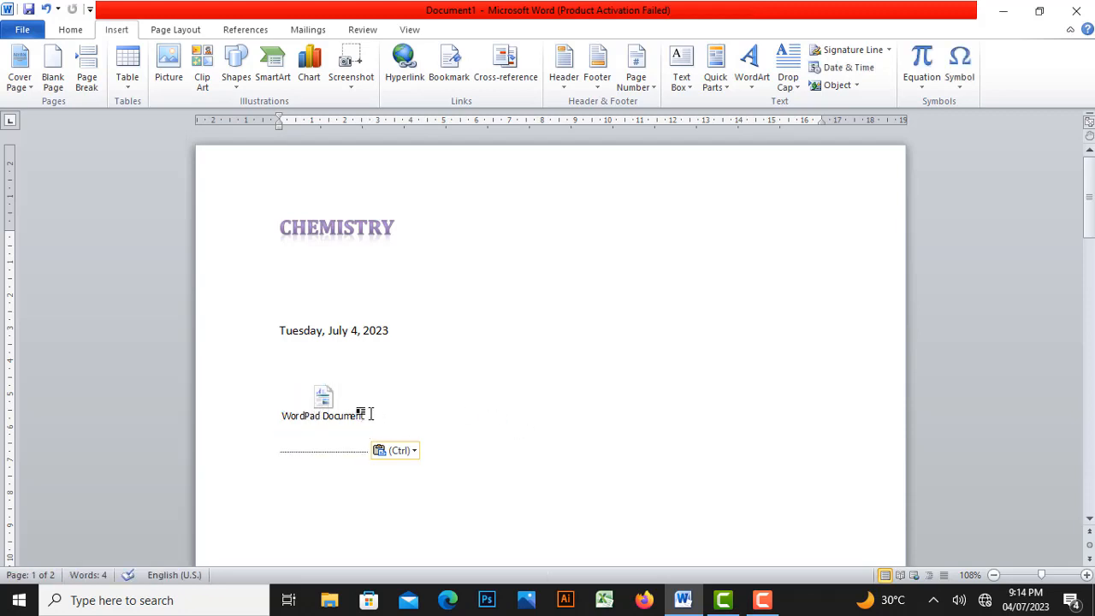
pyautogui.click(324, 390)
pyautogui.moveTo(319, 391); pyautogui.dragTo(322, 399)
pyautogui.doubleClick(323, 396)
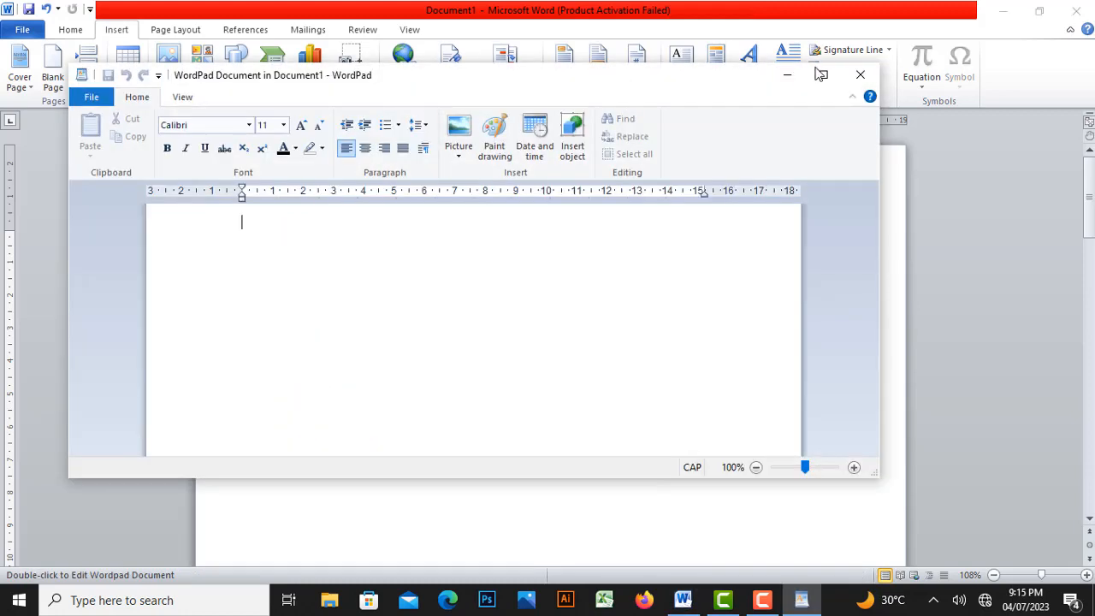
pyautogui.click(857, 77)
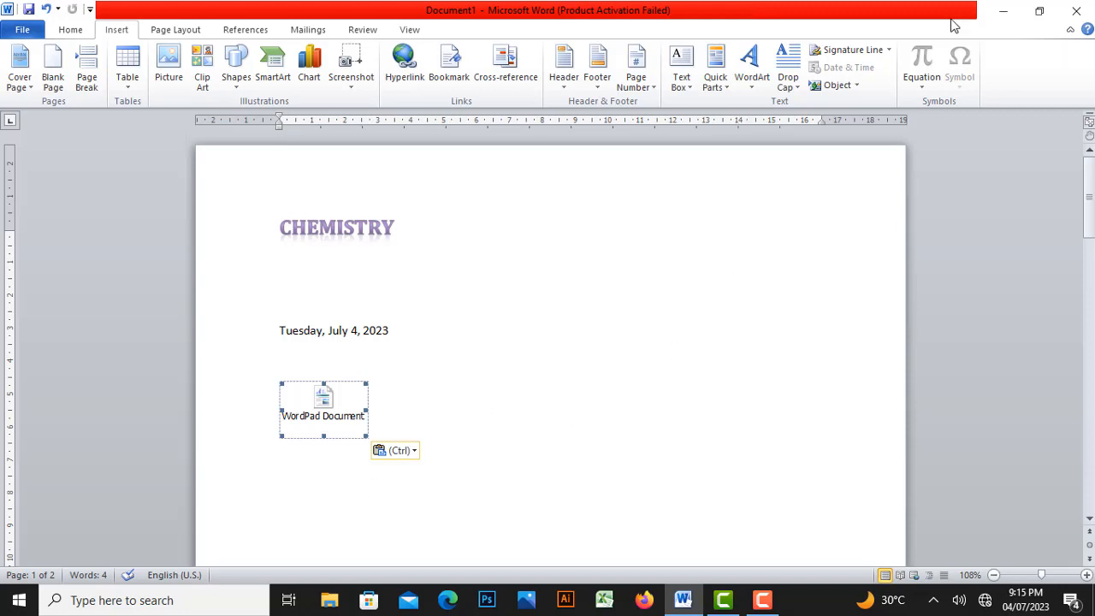
# Insert the text of the file "final ms word test" from the Documents folder in place of the selected WordPad icon.
pyautogui.click(857, 85)
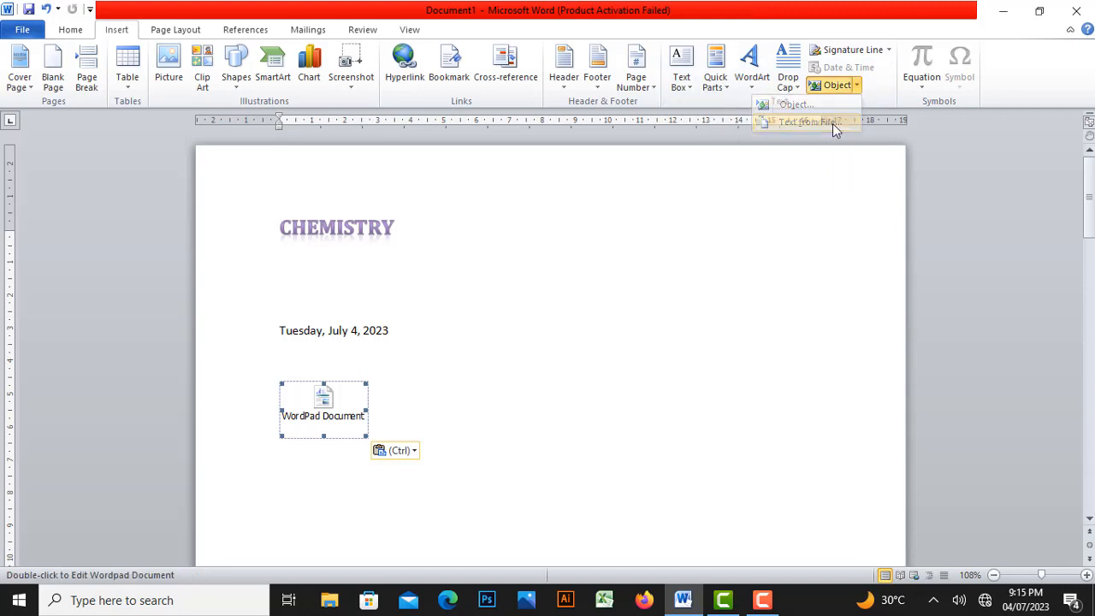
pyautogui.click(808, 122)
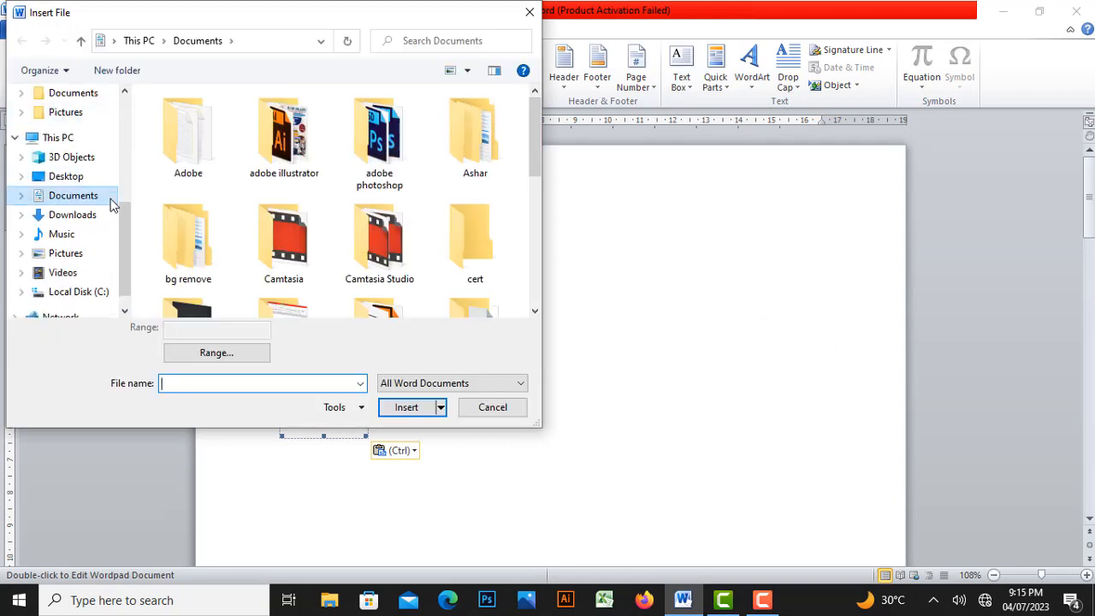
pyautogui.moveTo(120, 231); pyautogui.dragTo(126, 215)
pyautogui.moveTo(129, 182); pyautogui.dragTo(142, 116)
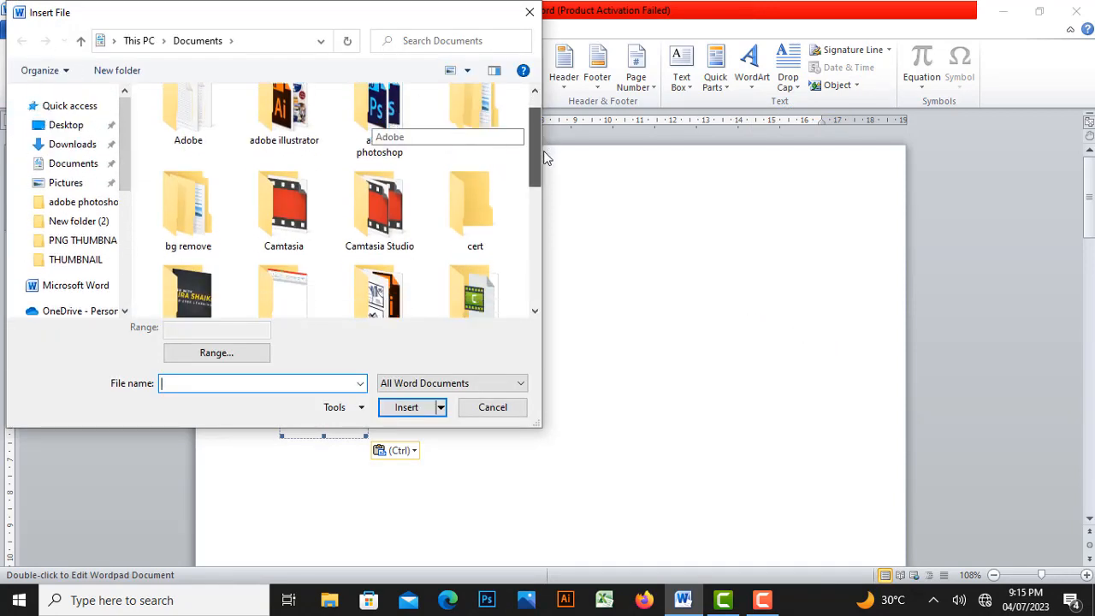
pyautogui.moveTo(537, 128); pyautogui.dragTo(499, 283)
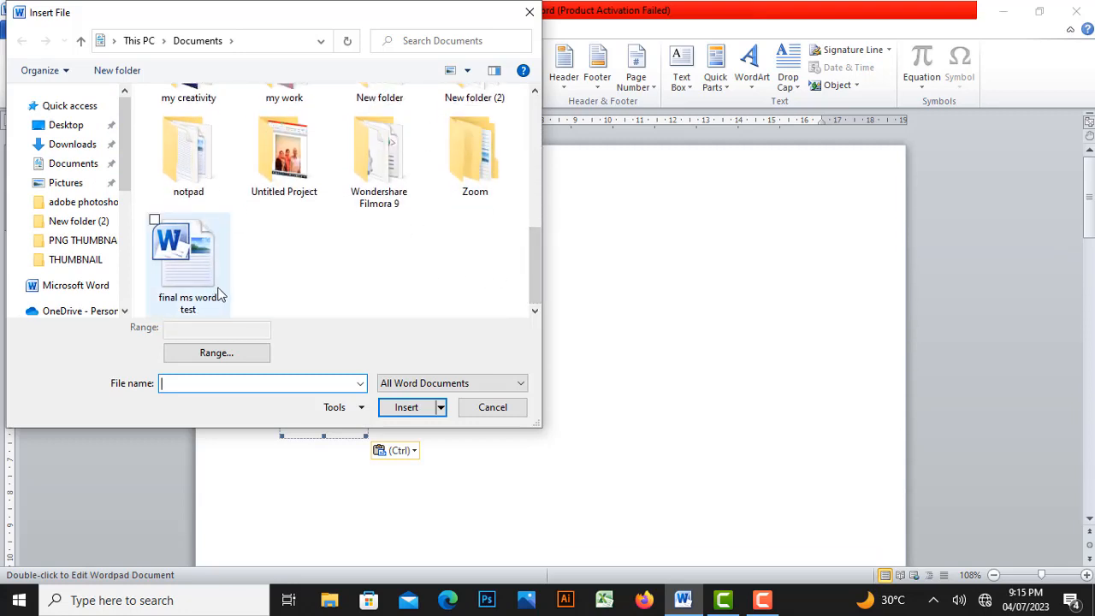
pyautogui.click(184, 258)
pyautogui.click(404, 408)
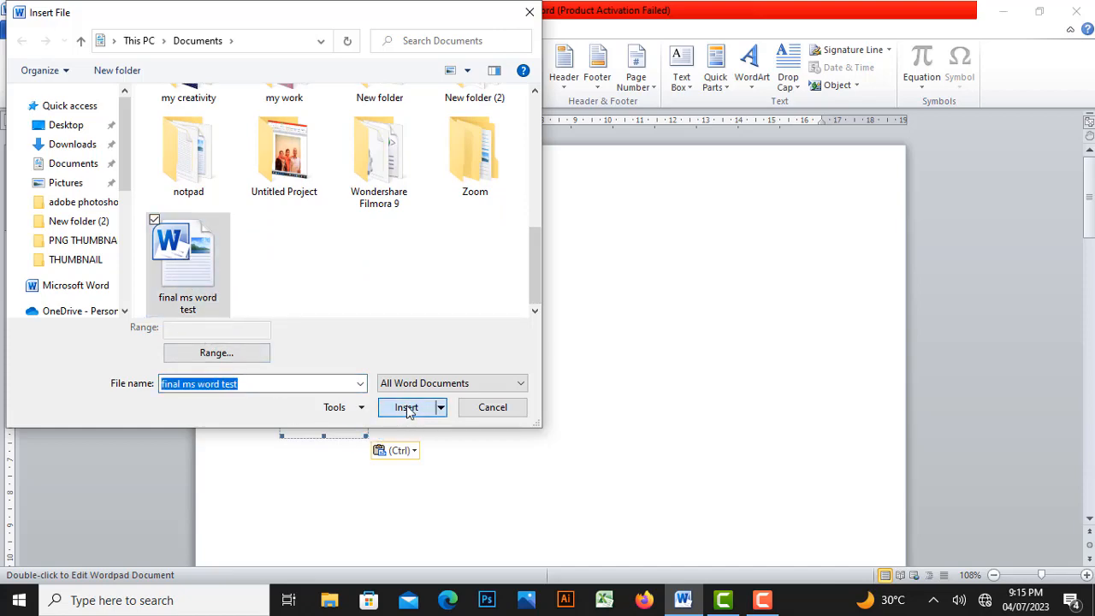
# Look through the inserted test questions on all pages and examine the options for inserting an object or text from a file.
pyautogui.scroll(15, 501, 411)
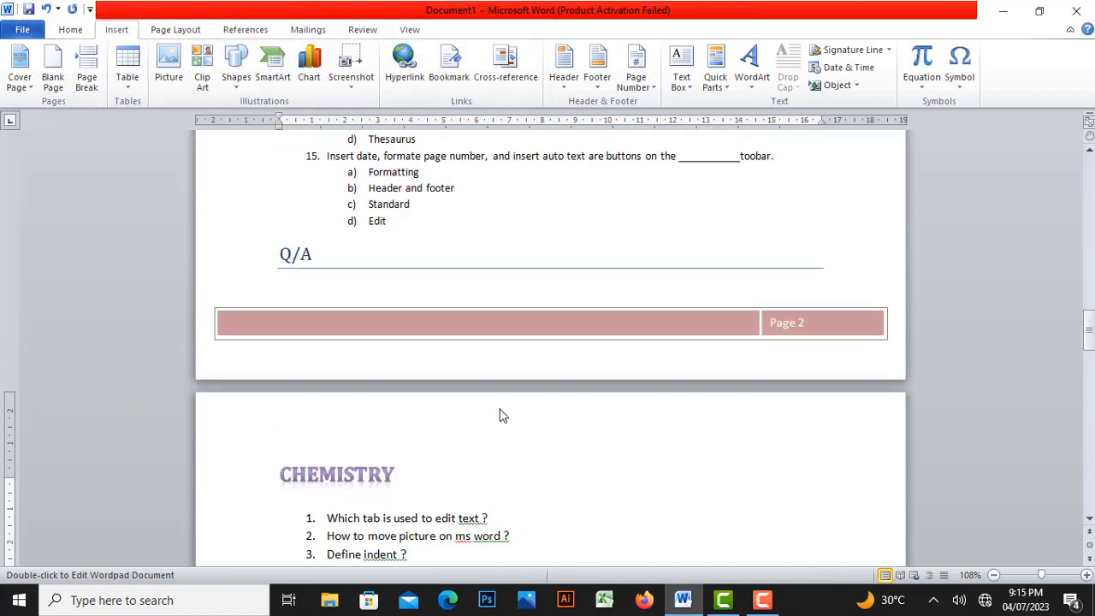
pyautogui.scroll(10, 502, 405)
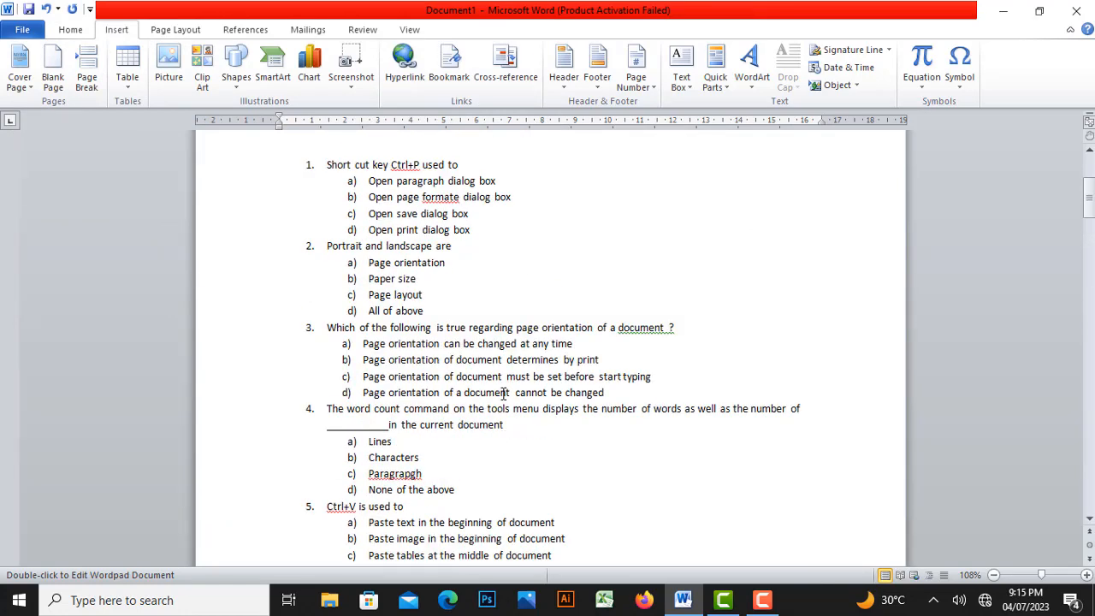
pyautogui.scroll(-6, 502, 387)
pyautogui.scroll(6, 503, 385)
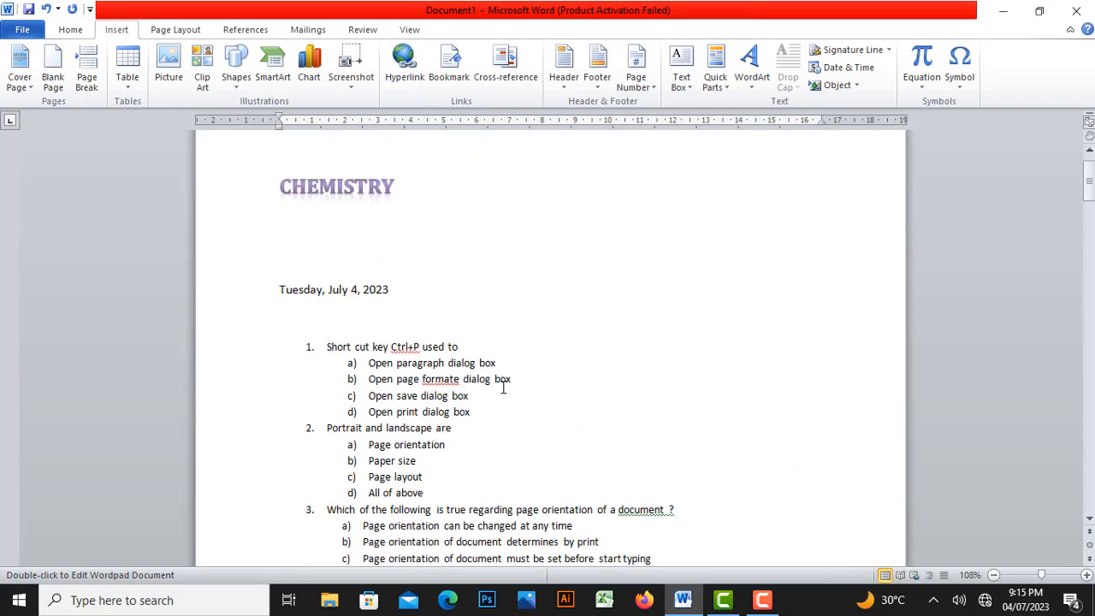
pyautogui.scroll(-10, 503, 386)
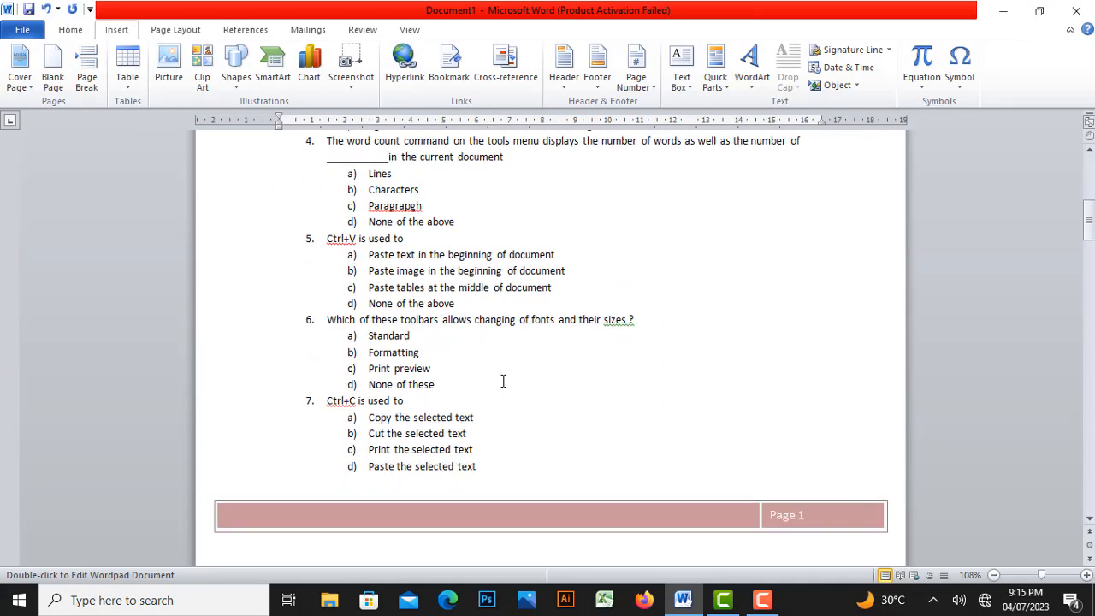
pyautogui.scroll(5, 502, 378)
pyautogui.scroll(3, 502, 376)
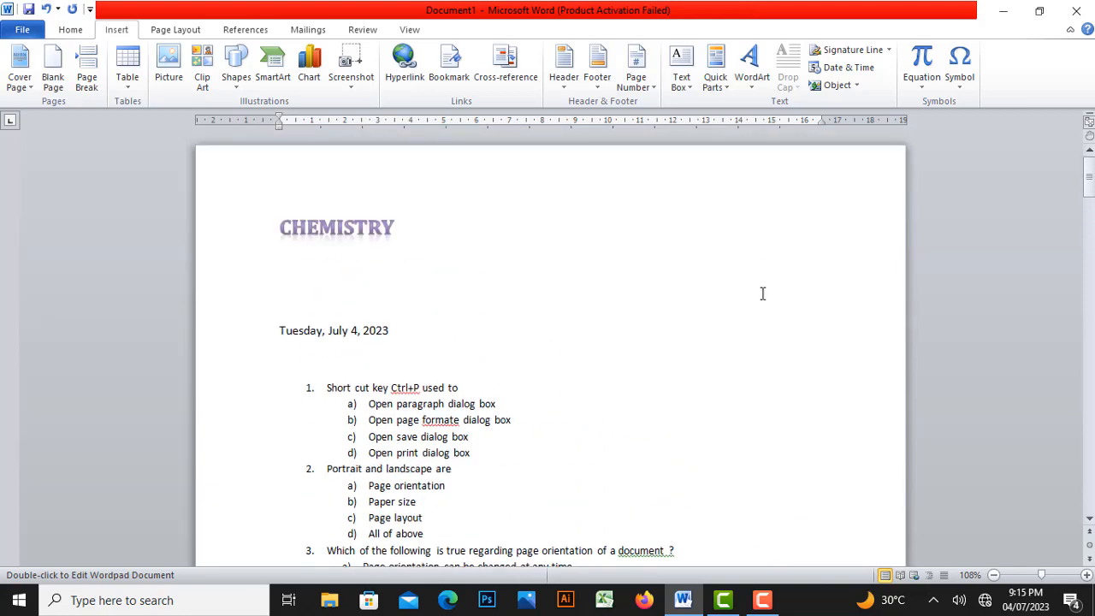
pyautogui.click(838, 86)
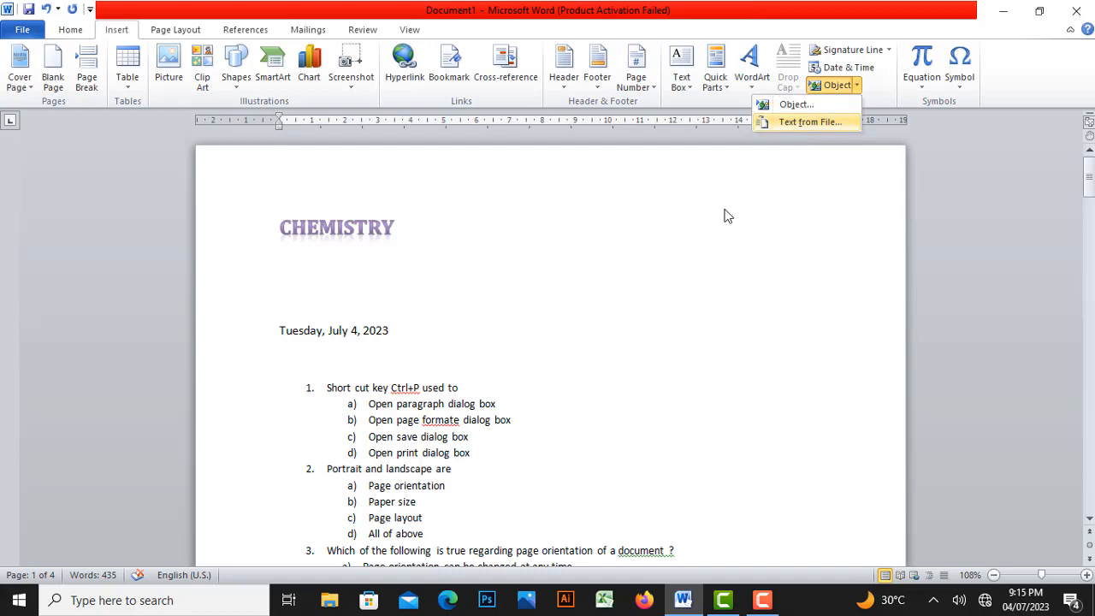
pyautogui.scroll(-15, 606, 293)
pyautogui.scroll(-7, 611, 270)
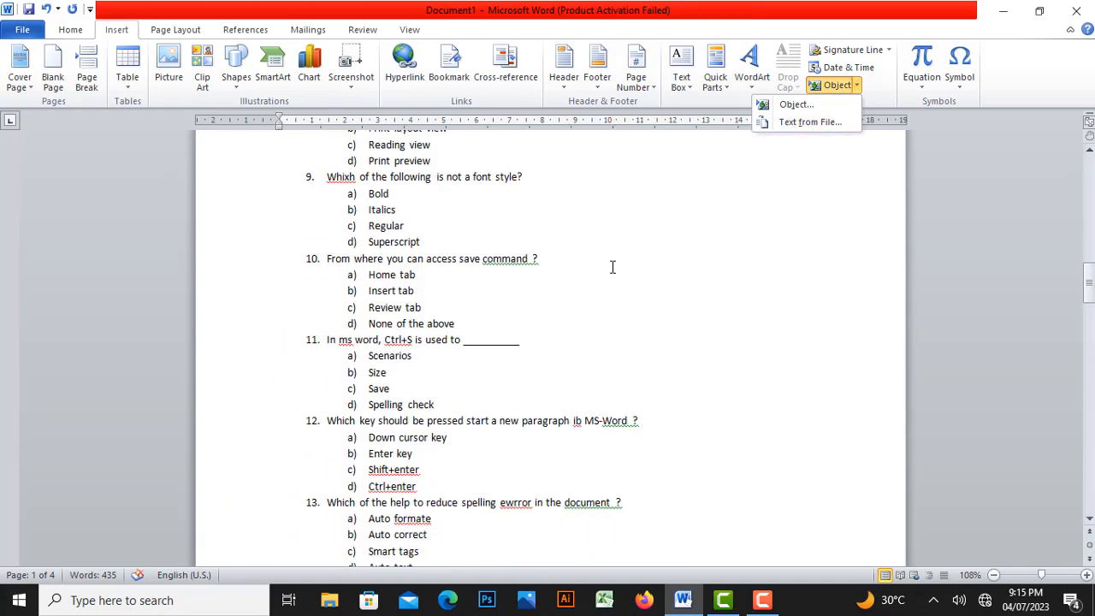
pyautogui.scroll(20, 616, 265)
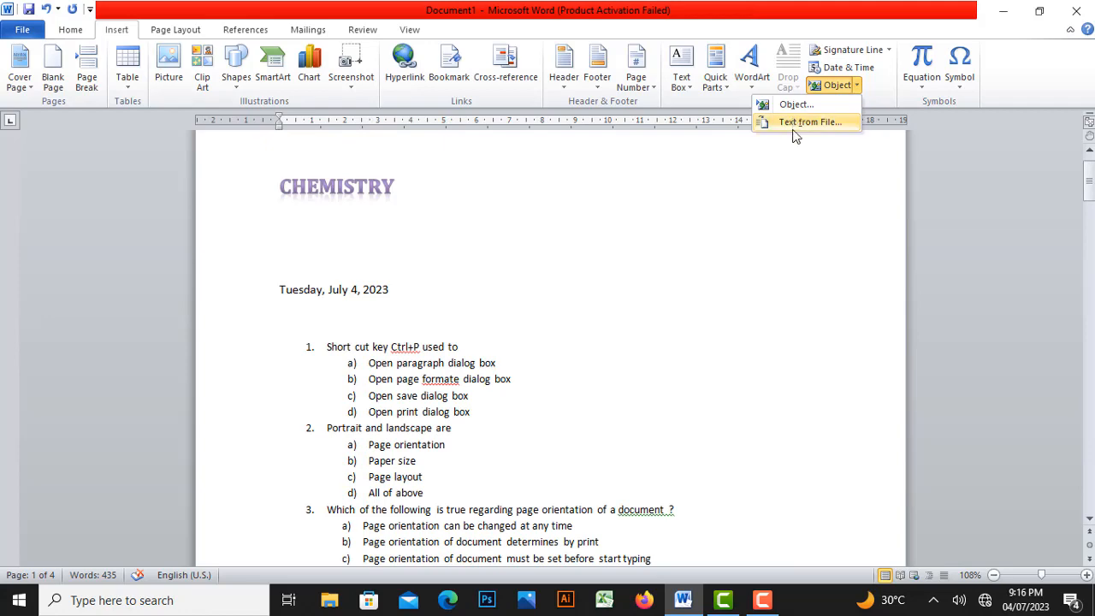
pyautogui.scroll(-12, 603, 322)
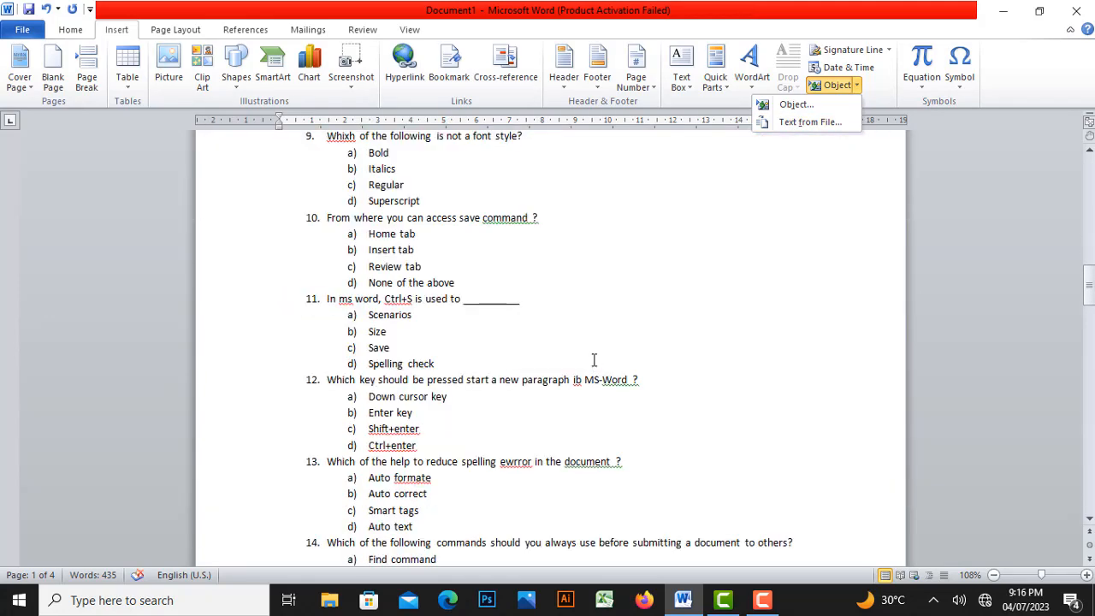
pyautogui.scroll(5, 590, 363)
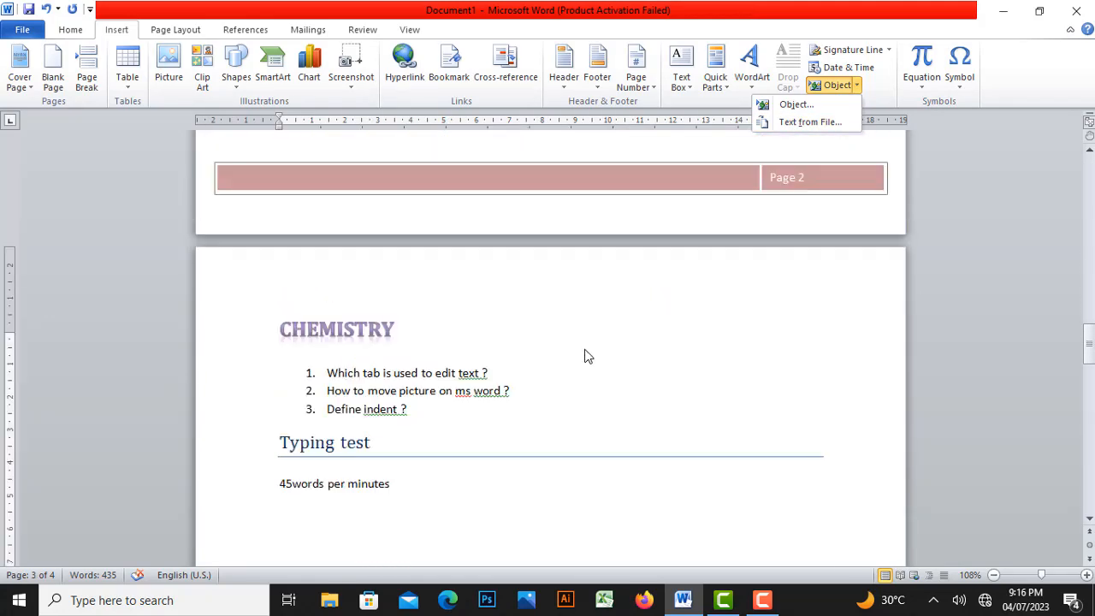
# Delete the entire body content of the document.
pyautogui.click(484, 335)
pyautogui.hotkey('ctrl', 'a')
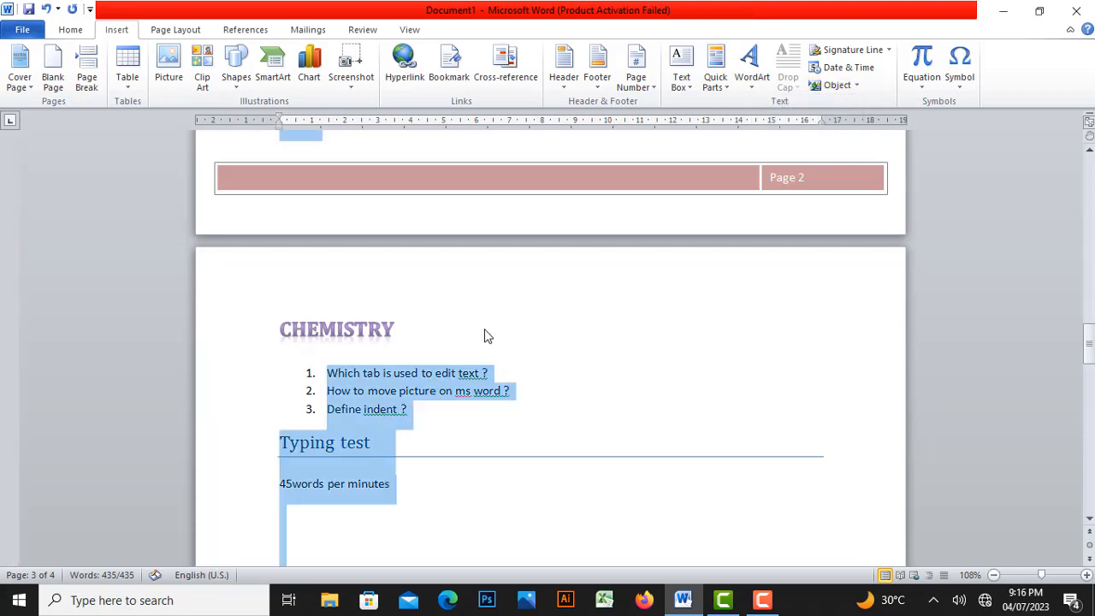
pyautogui.press('Delete')
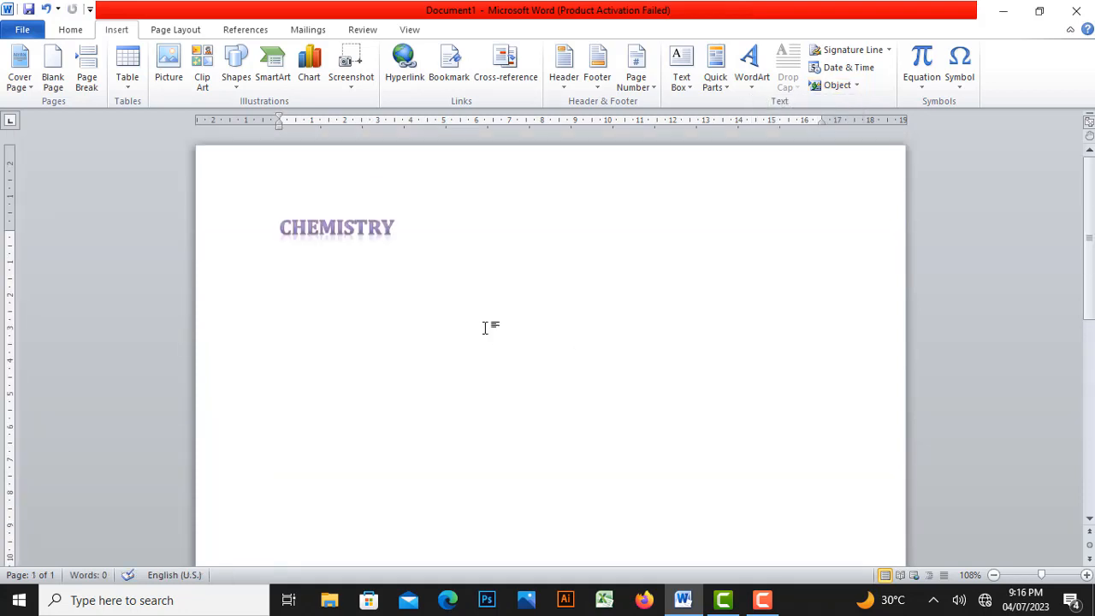
# Insert the text of the file "1st assignment" from New folder in Documents into the empty document body.
pyautogui.click(841, 87)
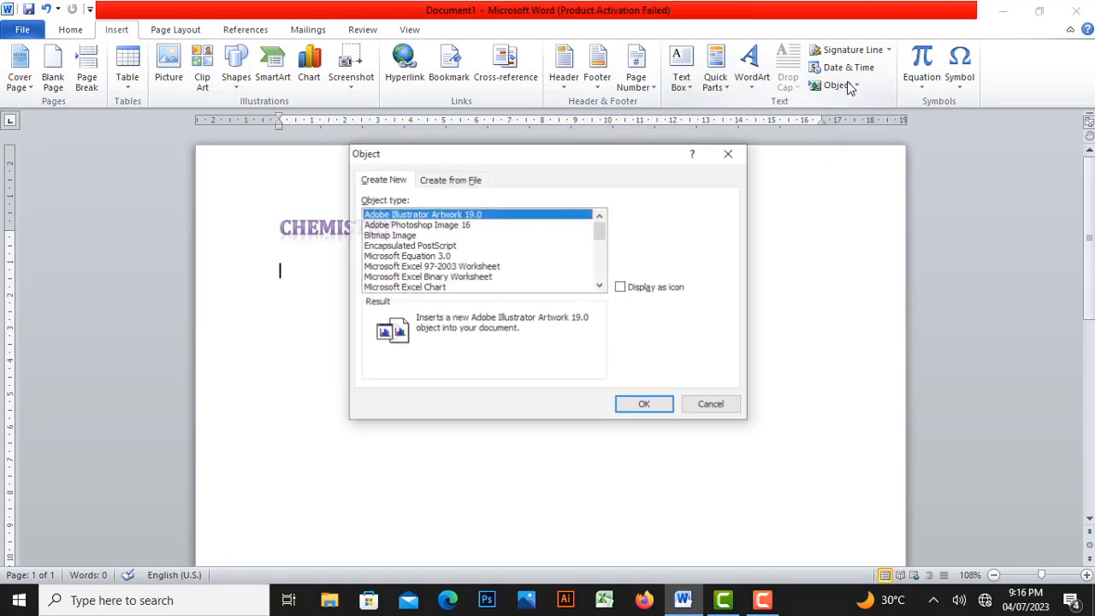
pyautogui.click(731, 406)
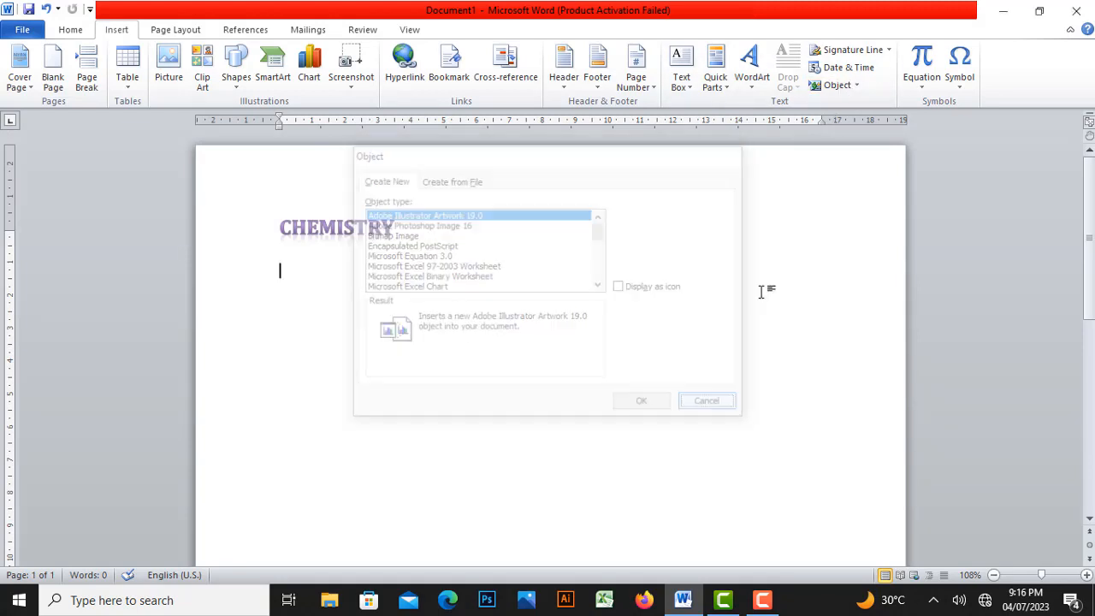
pyautogui.click(857, 86)
pyautogui.click(800, 125)
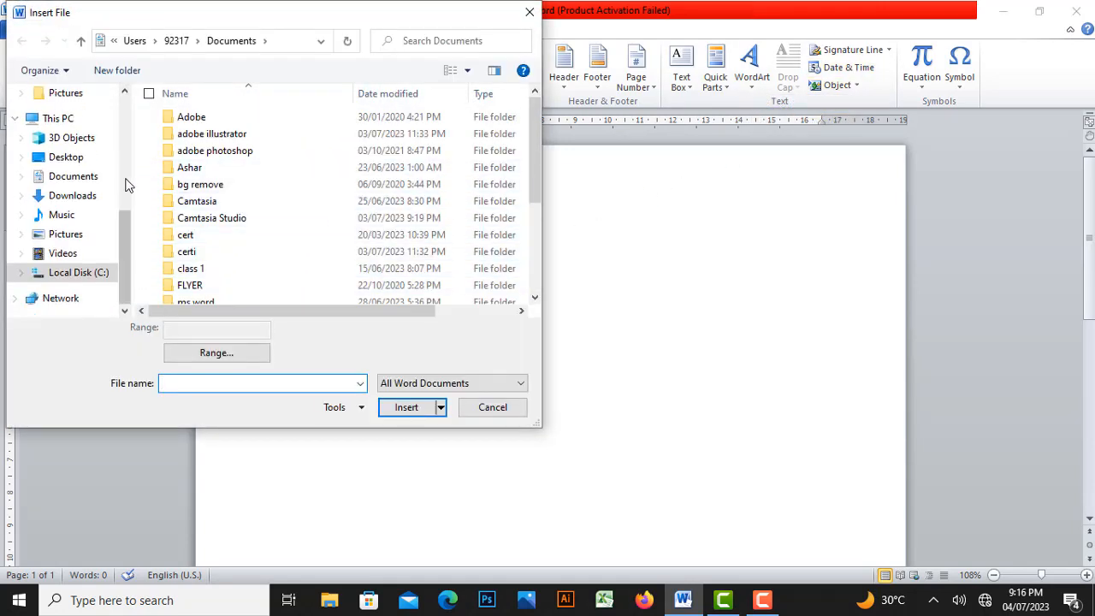
pyautogui.scroll(4, 127, 184)
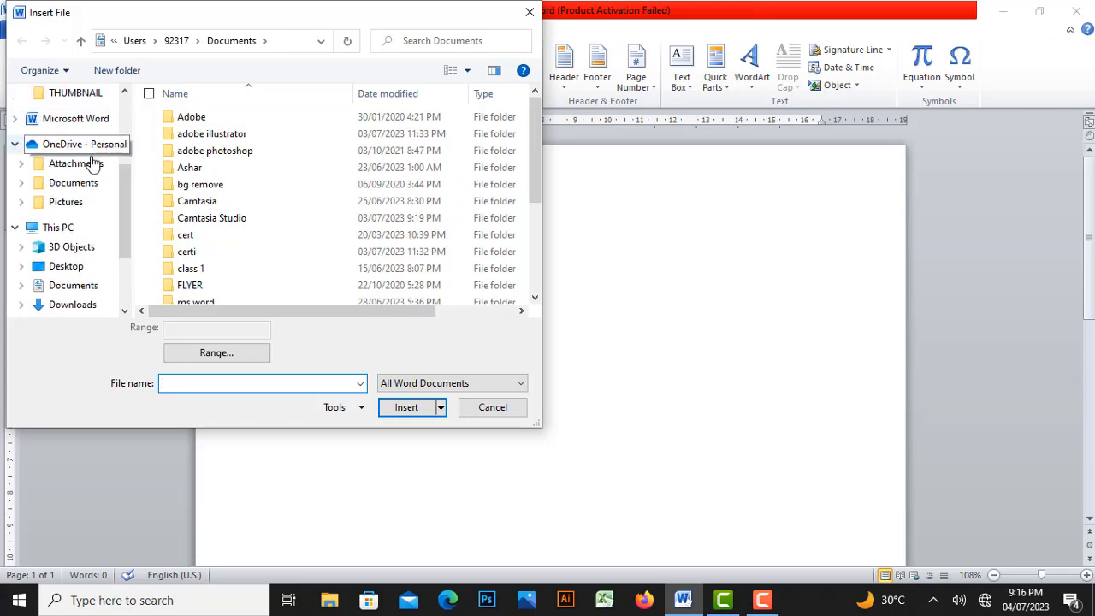
pyautogui.click(97, 125)
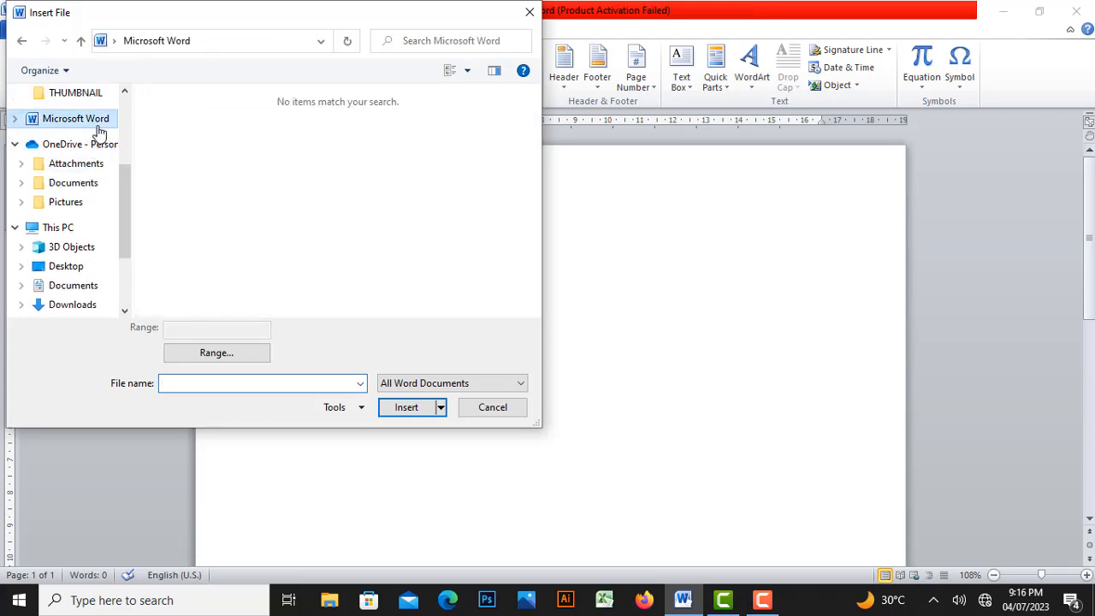
pyautogui.scroll(3, 124, 128)
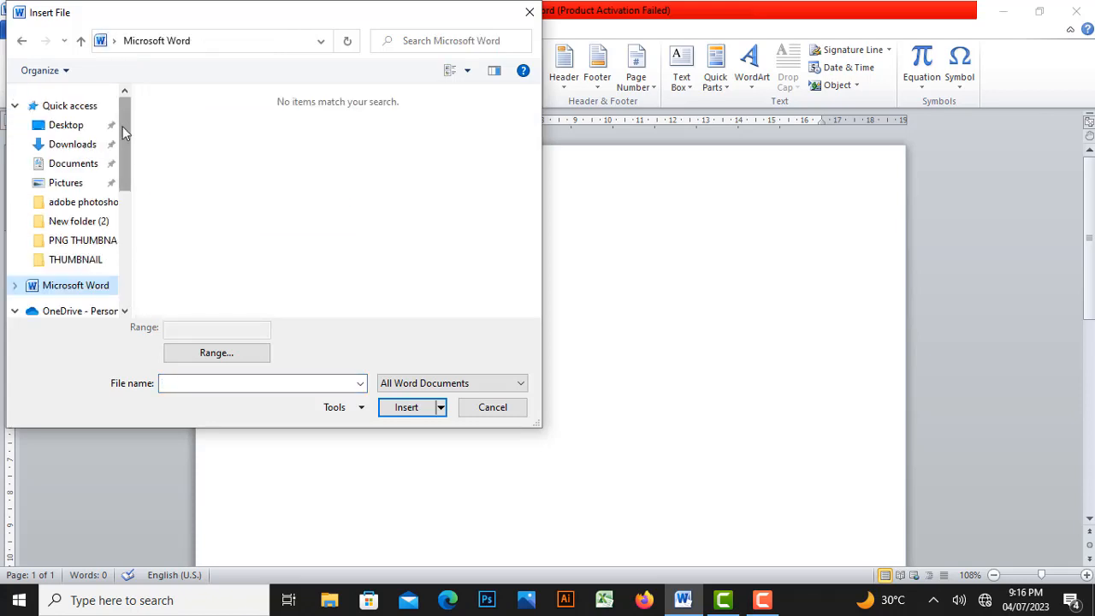
pyautogui.click(89, 171)
pyautogui.scroll(-3, 281, 171)
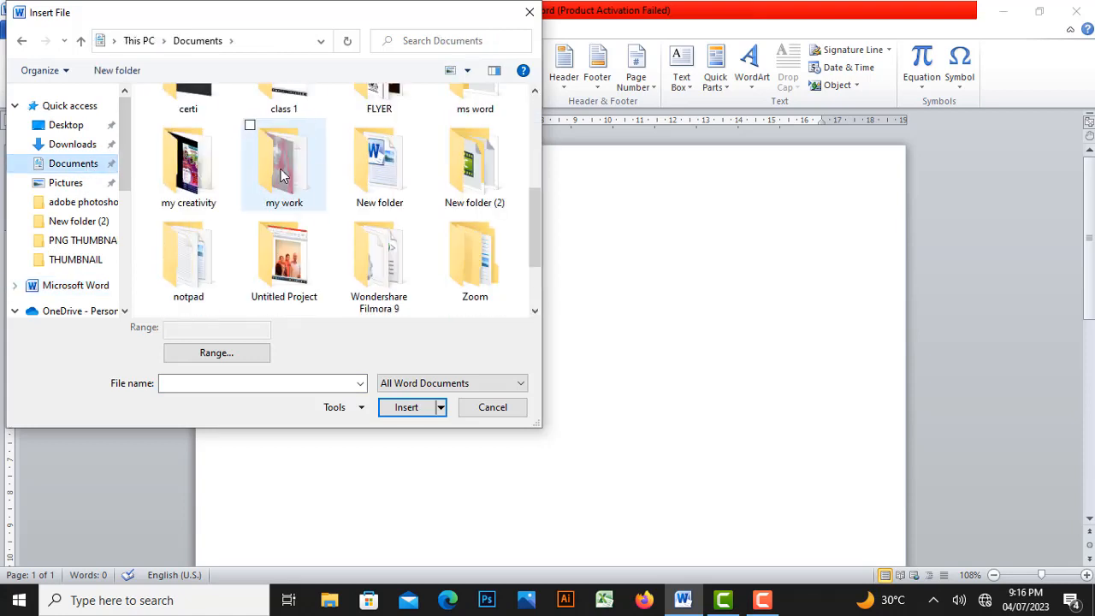
pyautogui.doubleClick(369, 159)
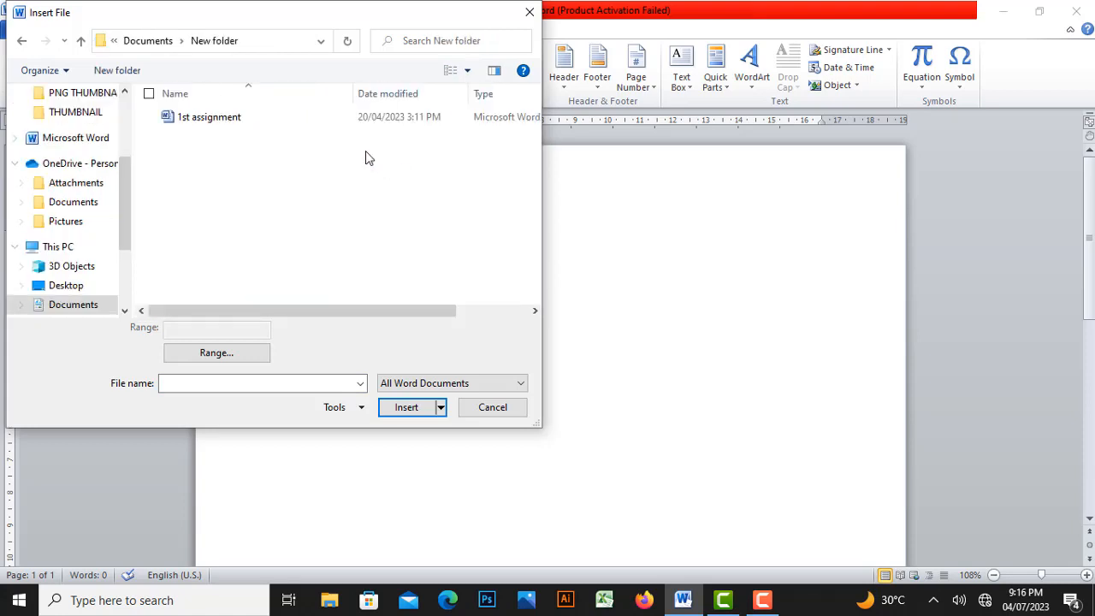
pyautogui.click(244, 121)
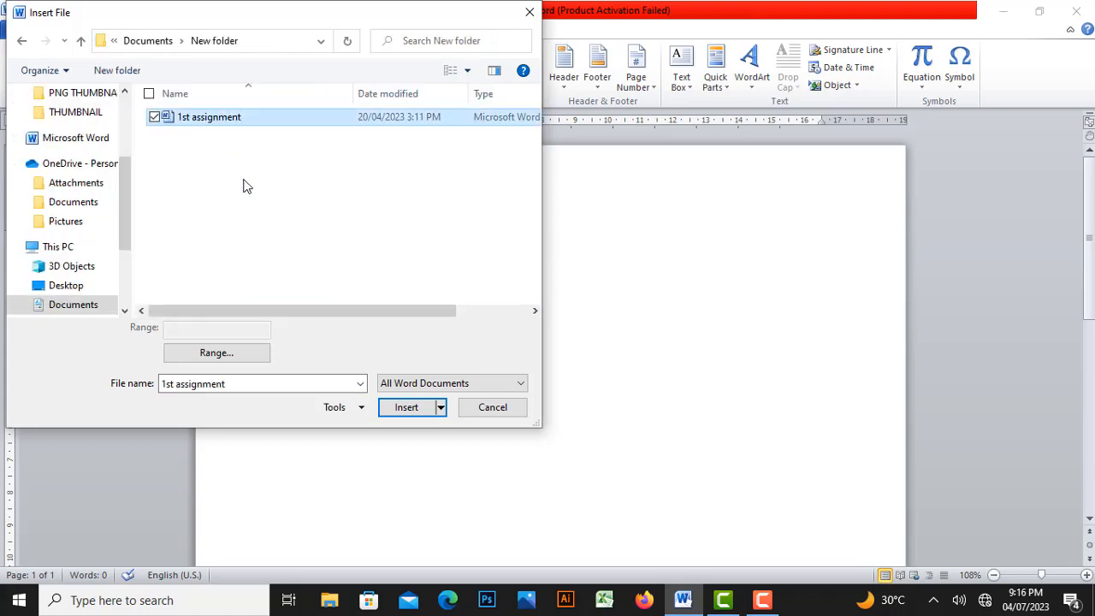
pyautogui.click(410, 408)
# Look through the inserted assignment text on both pages and delete all of it from the document body.
pyautogui.scroll(4, 453, 383)
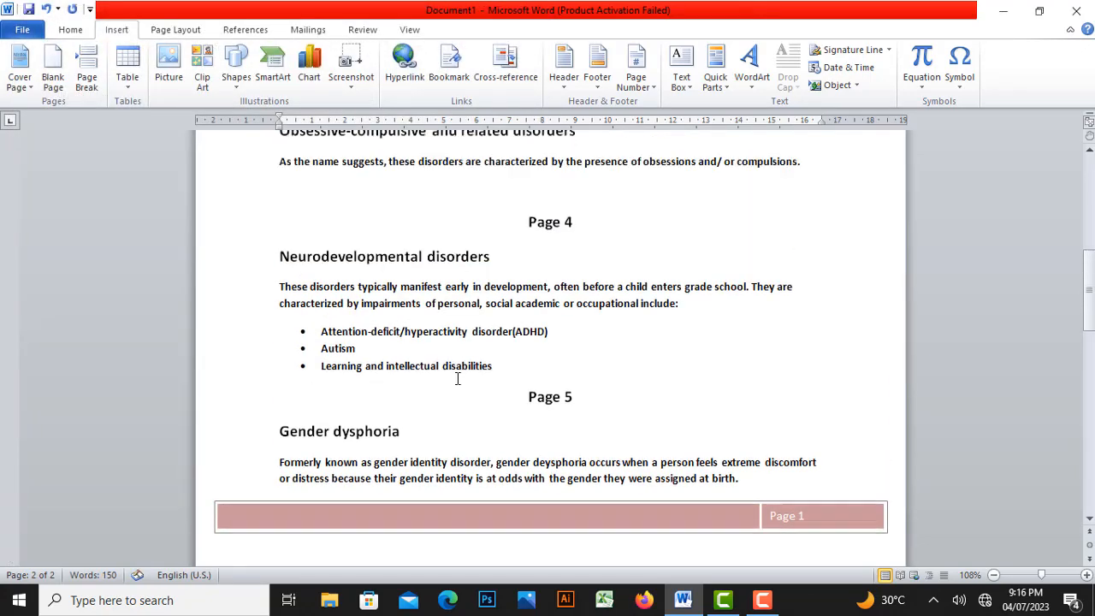
pyautogui.scroll(12, 458, 379)
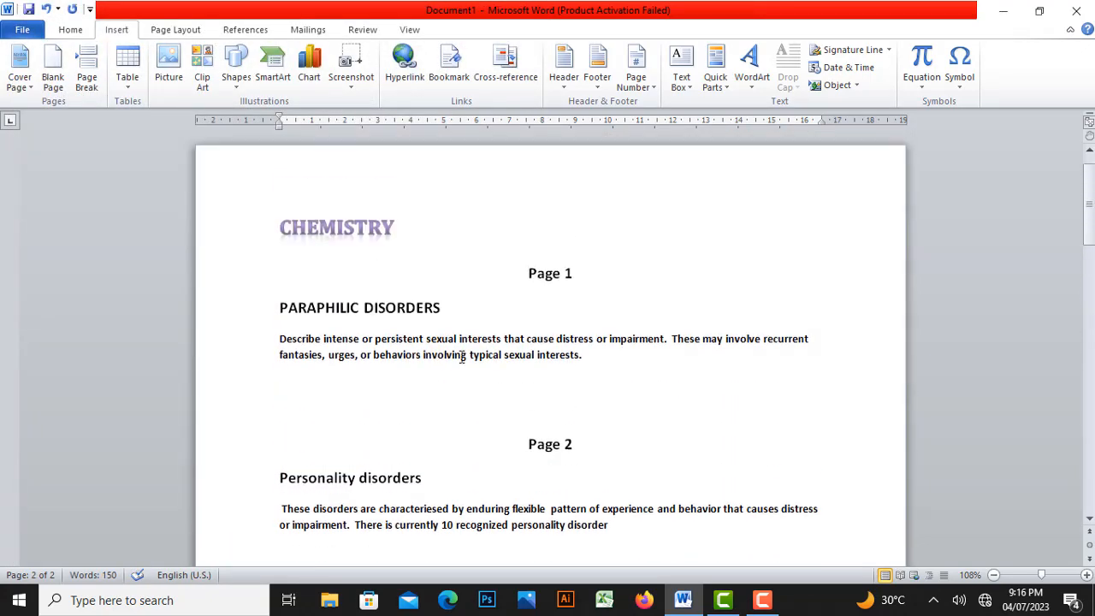
pyautogui.scroll(-12, 462, 357)
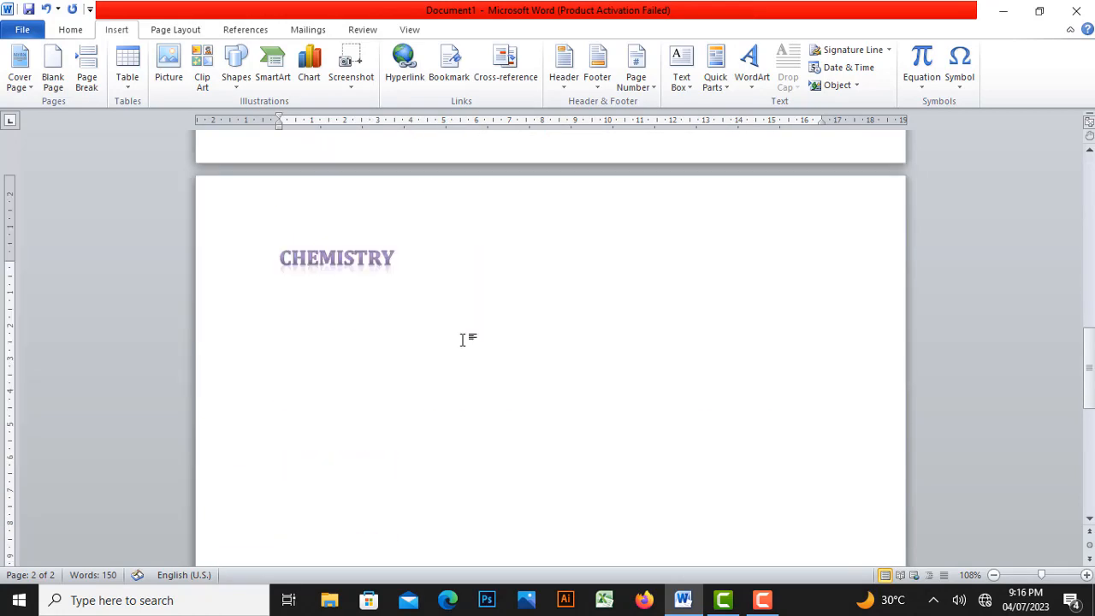
pyautogui.scroll(-2, 462, 339)
pyautogui.scroll(8, 462, 340)
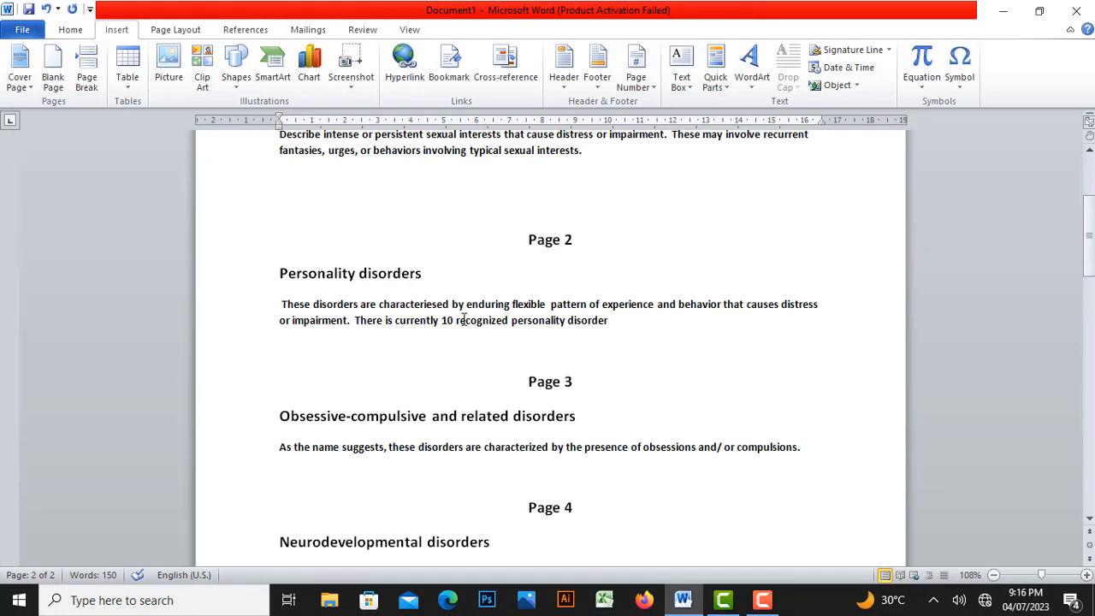
pyautogui.scroll(4, 462, 319)
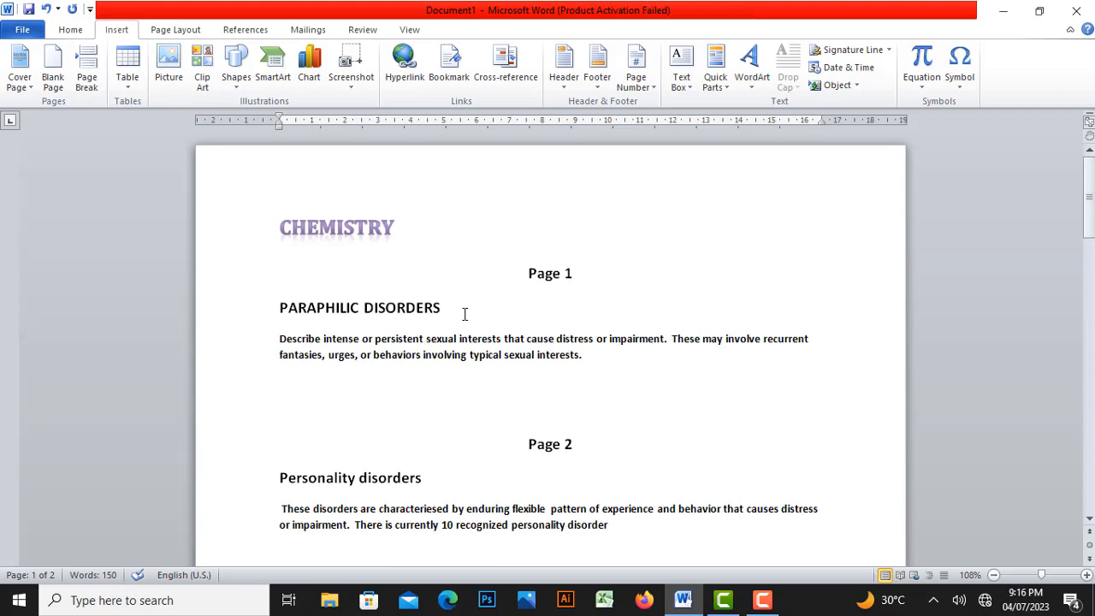
pyautogui.hotkey('ctrl', 'a')
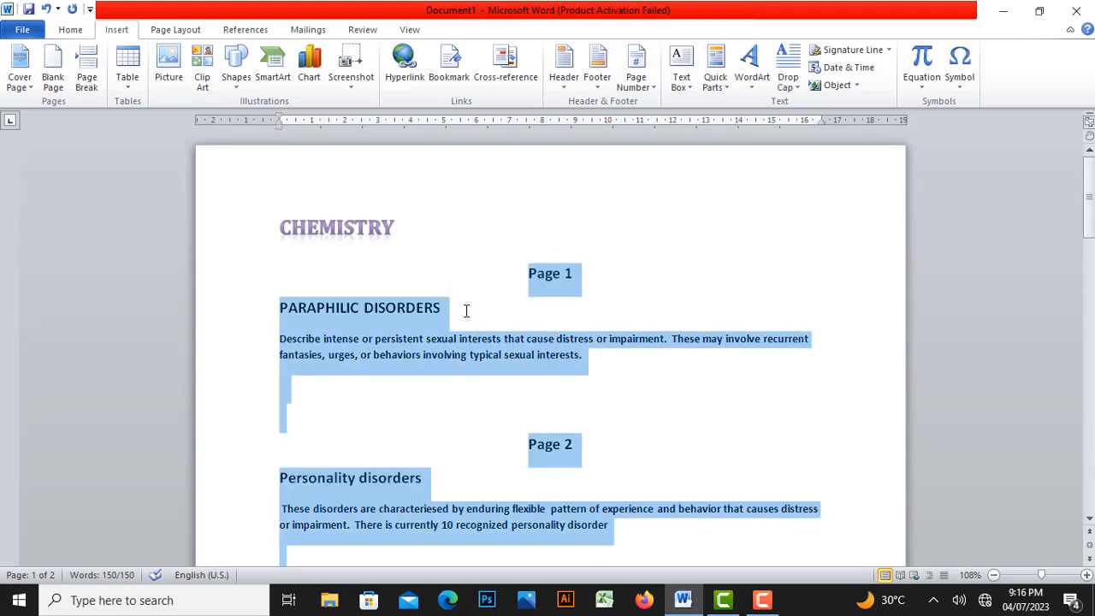
pyautogui.press('Delete')
# Insert the file "1st assignment" from New folder in Documents as an object linked to the file and displayed as an icon.
pyautogui.click(855, 87)
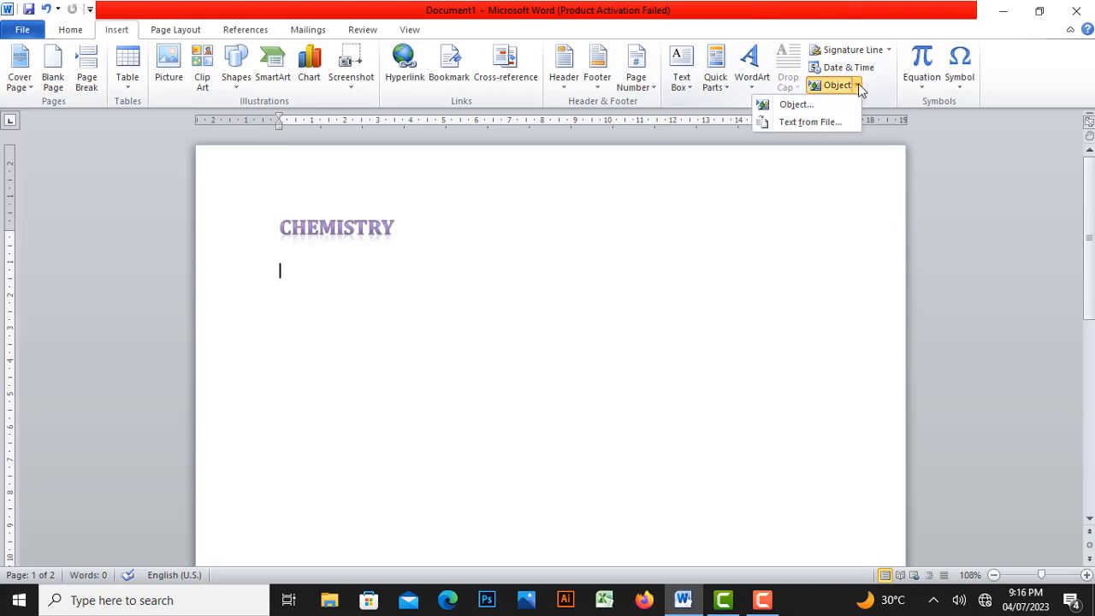
pyautogui.click(796, 104)
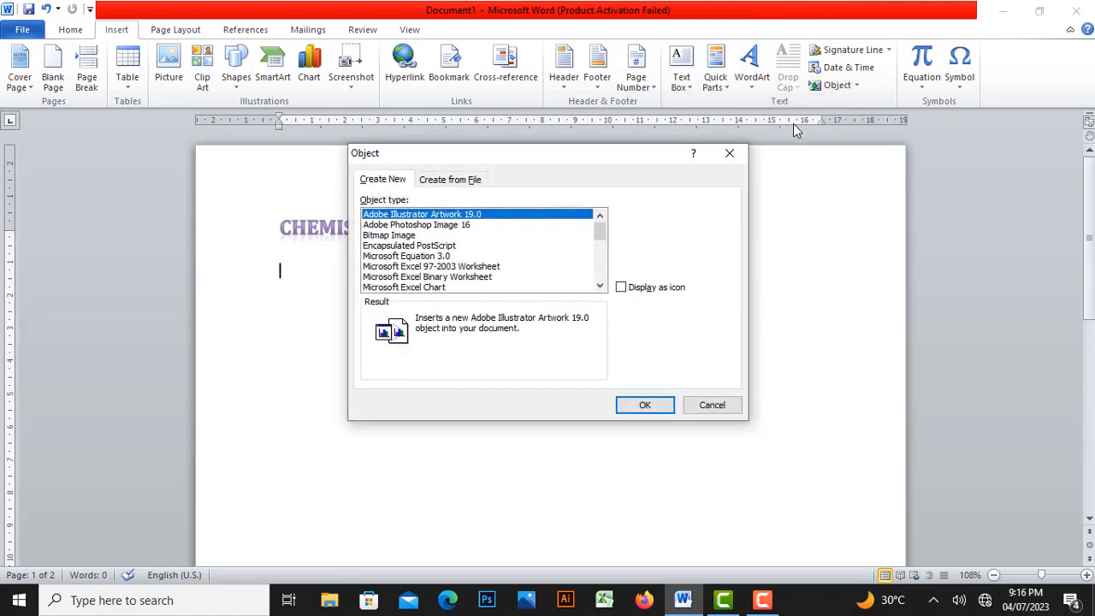
pyautogui.click(445, 181)
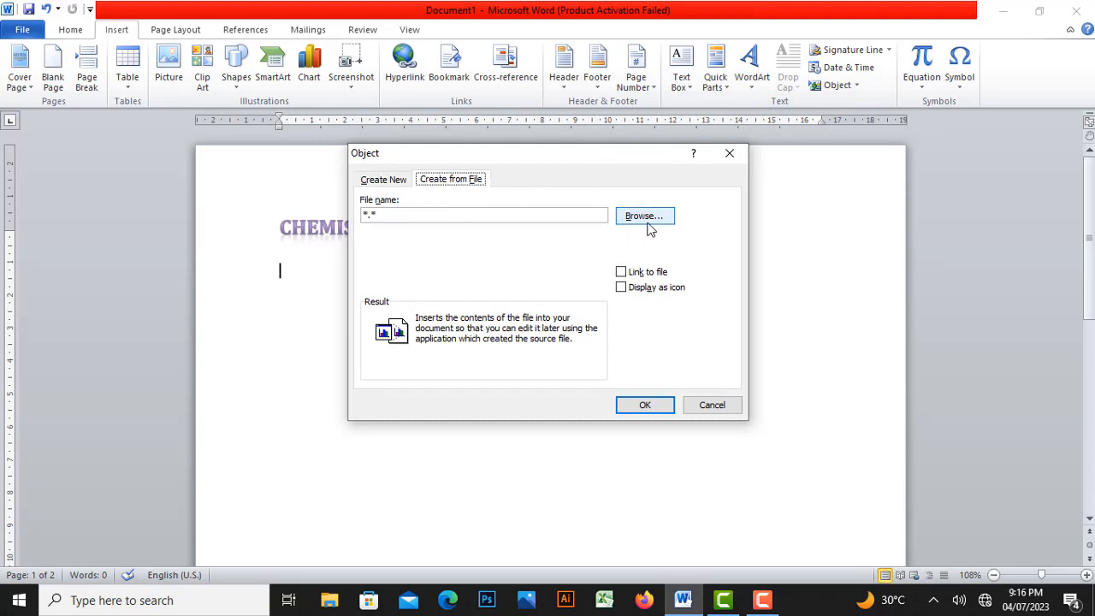
pyautogui.click(620, 274)
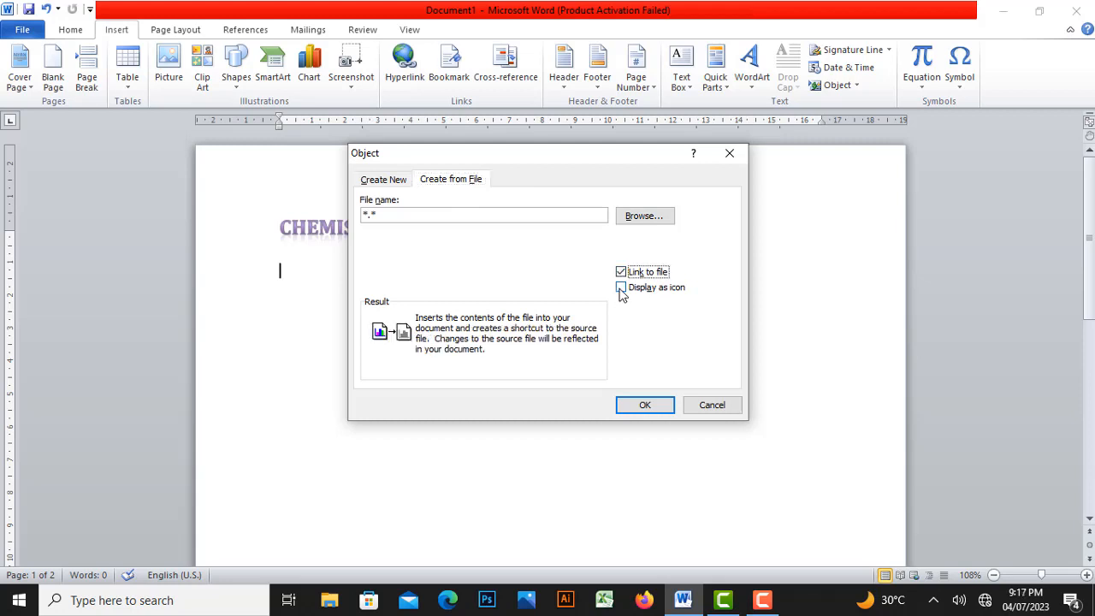
pyautogui.click(621, 289)
pyautogui.click(647, 216)
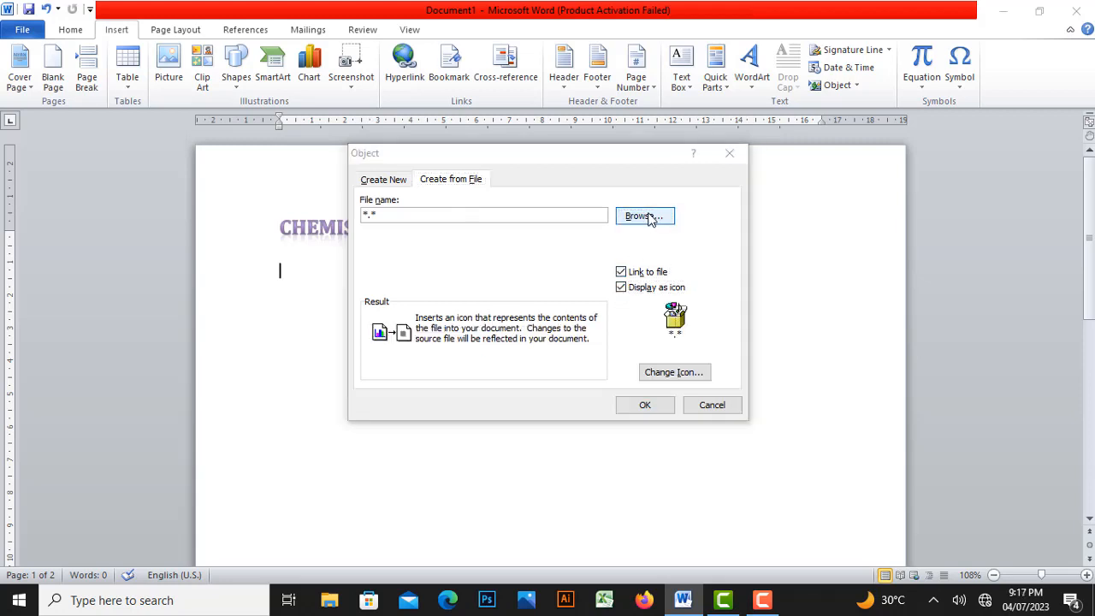
pyautogui.click(537, 290)
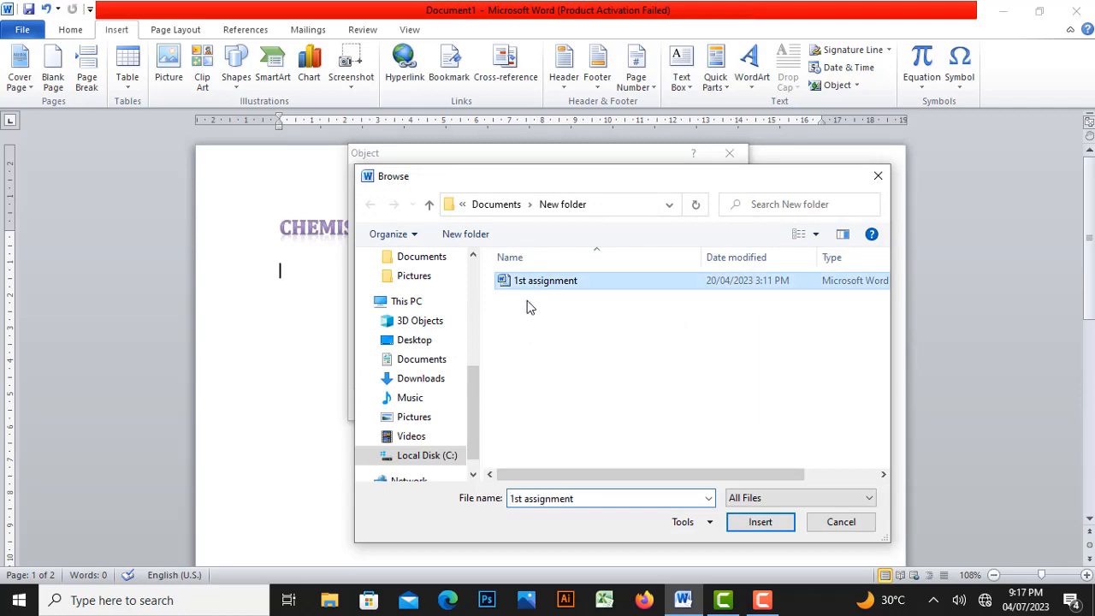
pyautogui.click(760, 522)
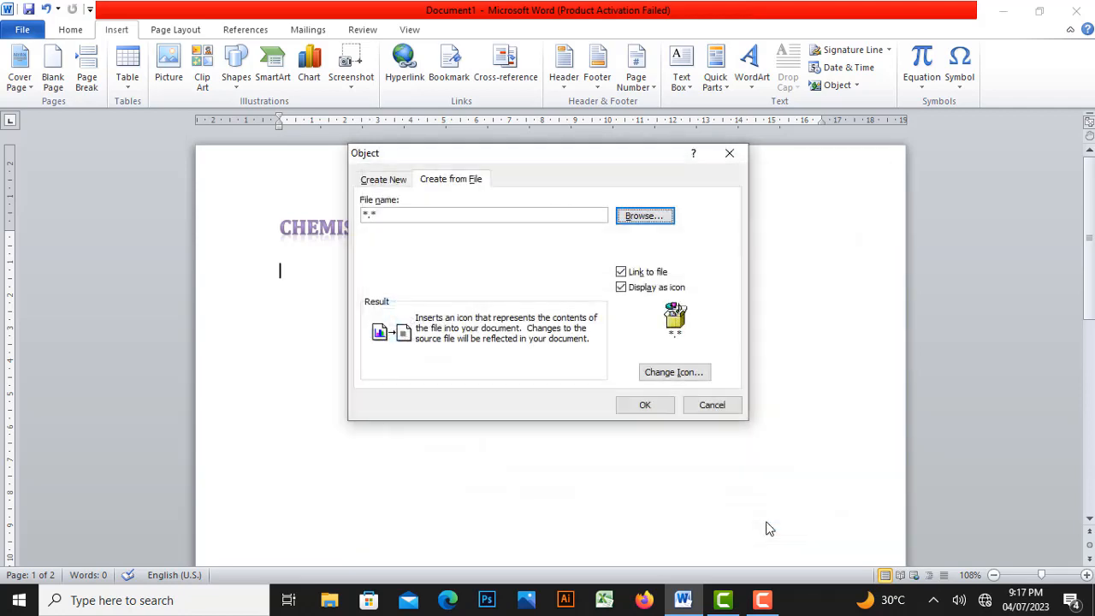
pyautogui.click(659, 408)
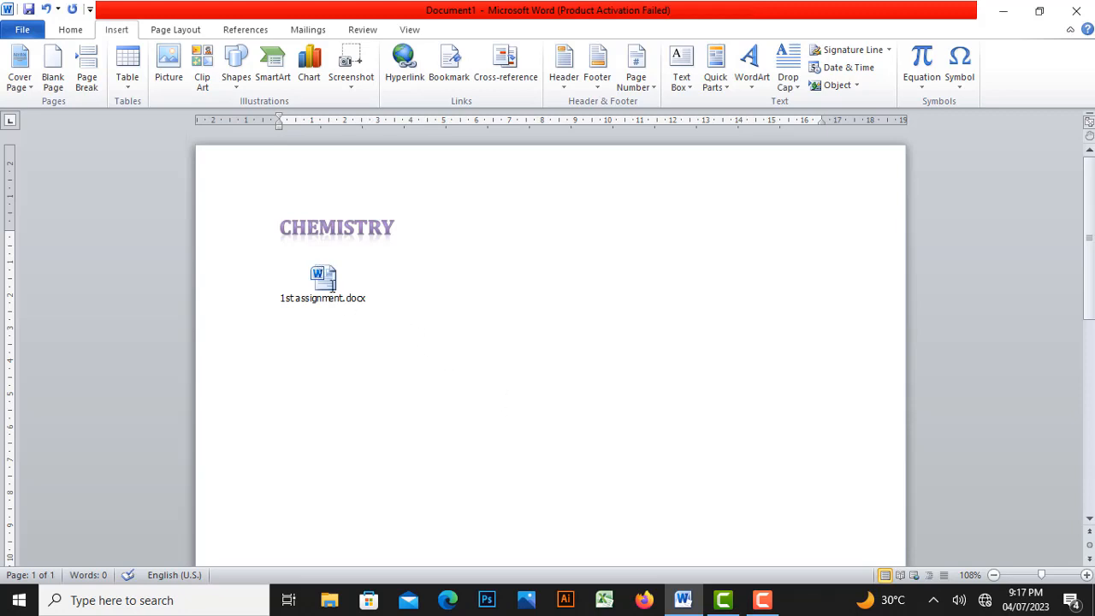
# Open the linked 1st assignment document from its icon and close it again.
pyautogui.click(333, 279)
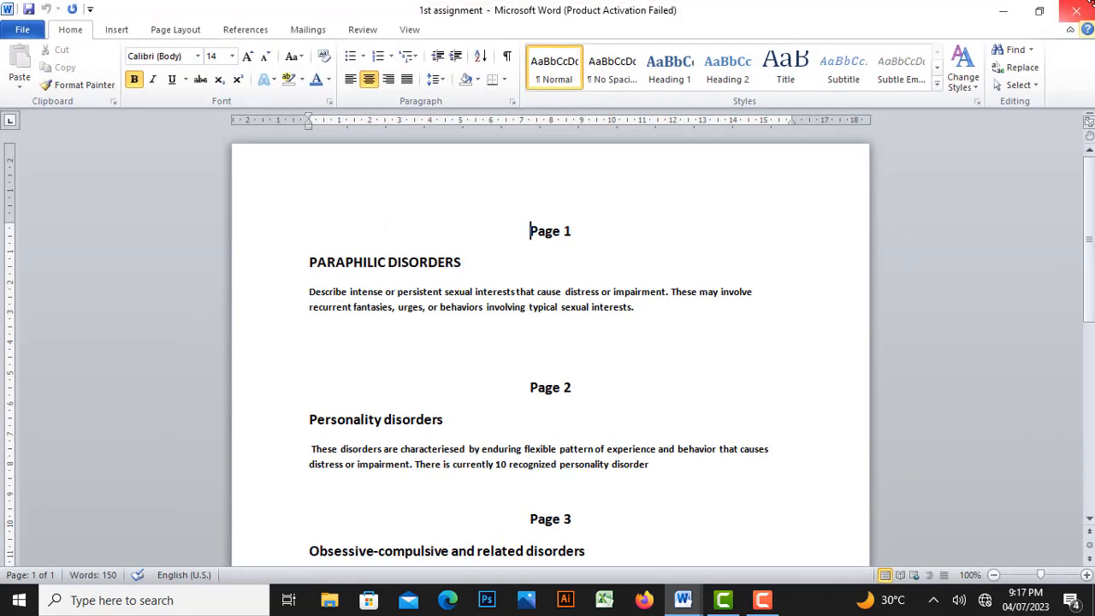
pyautogui.click(1074, 12)
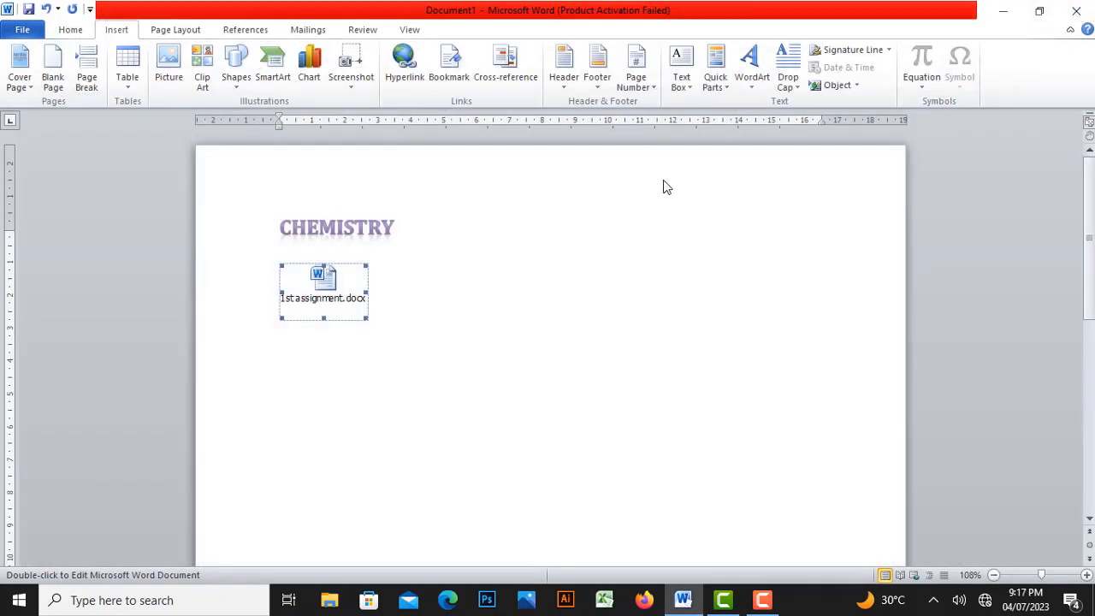